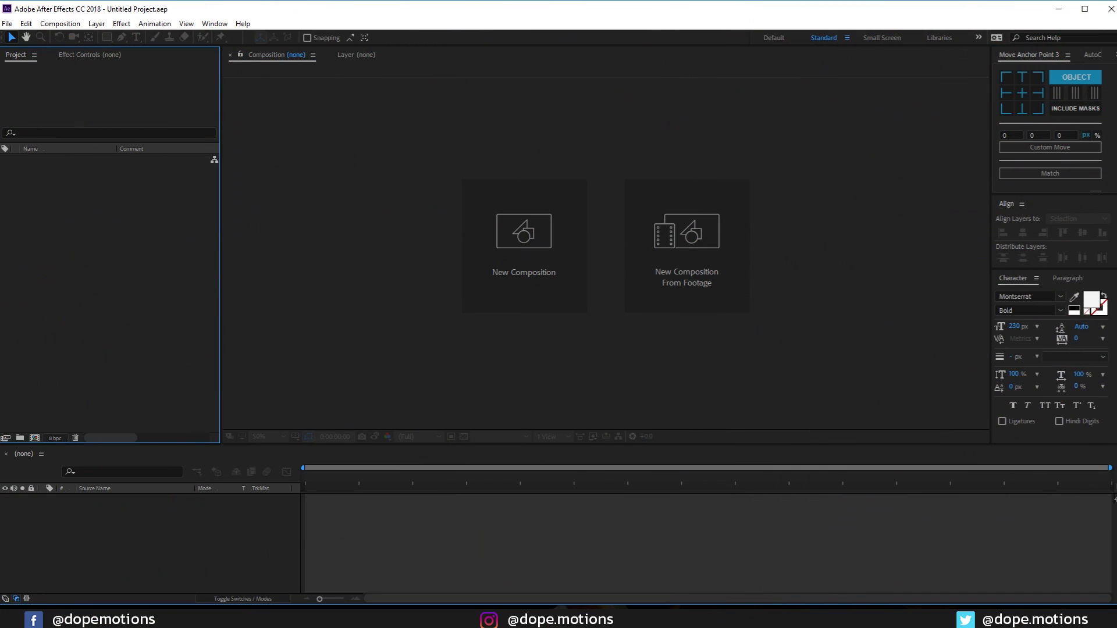
Create a 1920×1080, 60 fps, 10-second composition named 'Main'.
left_click(37, 435)
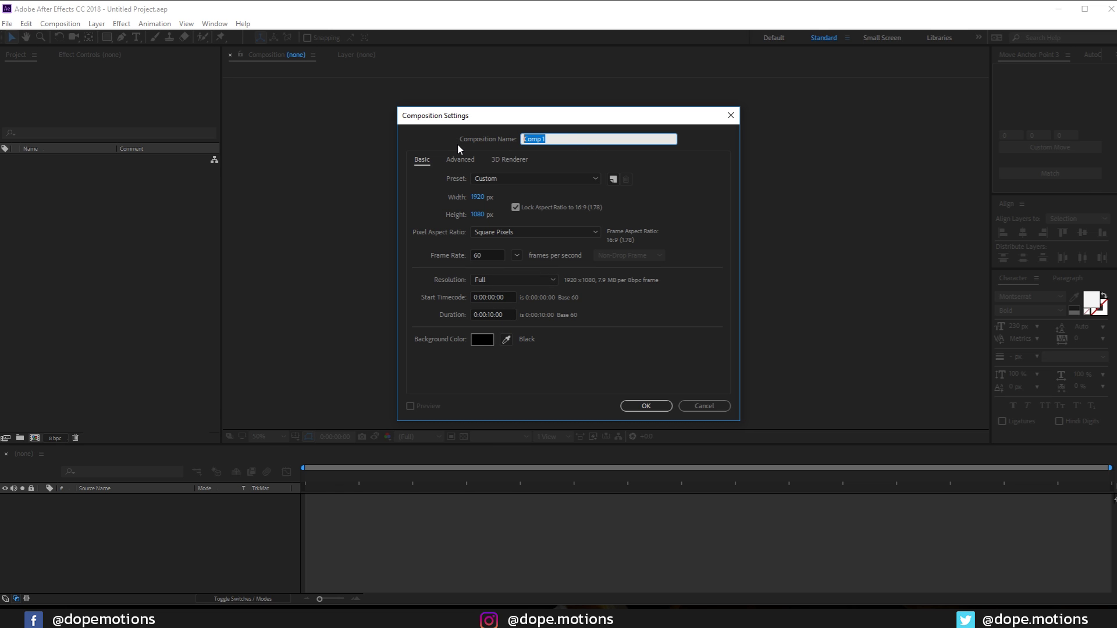
type("mAIN")
left_click_drag(589, 135, 521, 138)
type("Main")
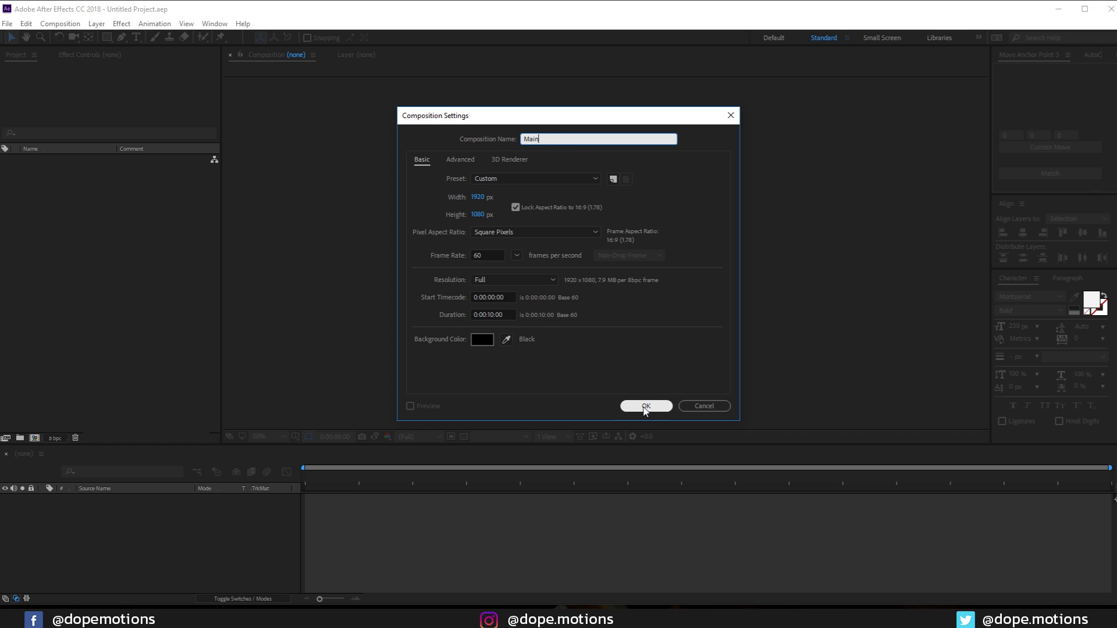
left_click(644, 406)
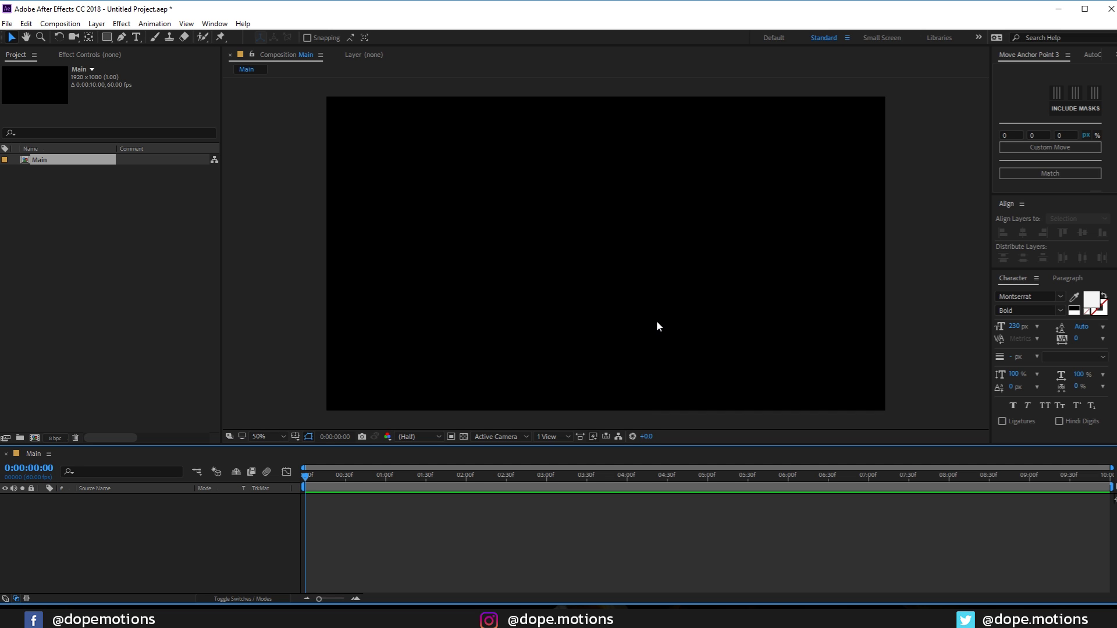
Type a letter D text layer, centre its anchor point and align it to the composition centre.
left_click(131, 39)
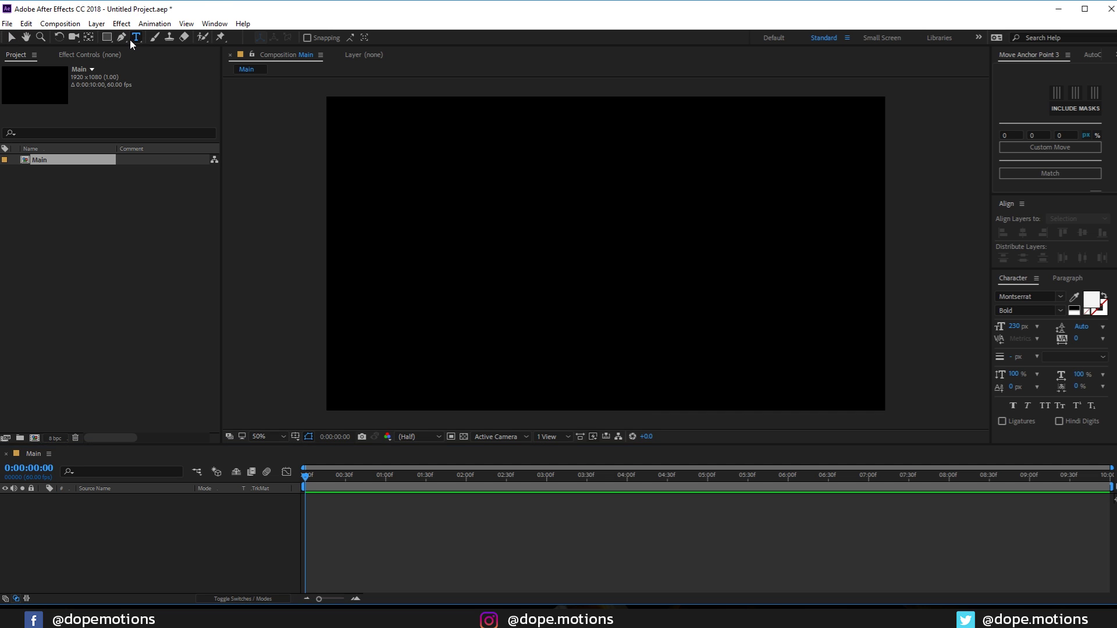
left_click(544, 277)
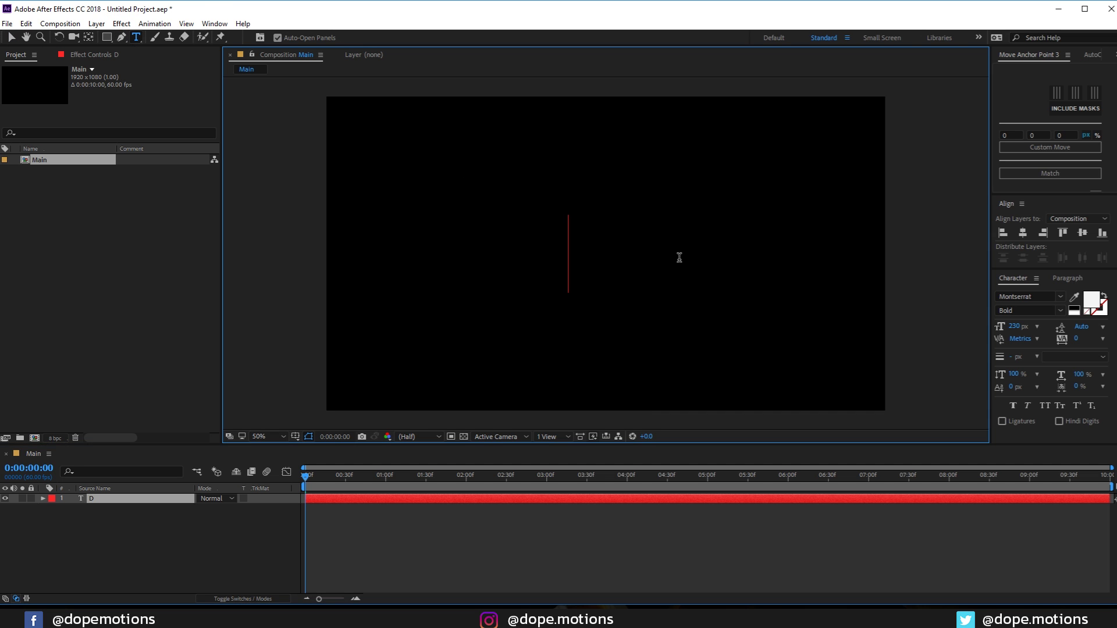
type("D")
left_click(11, 38)
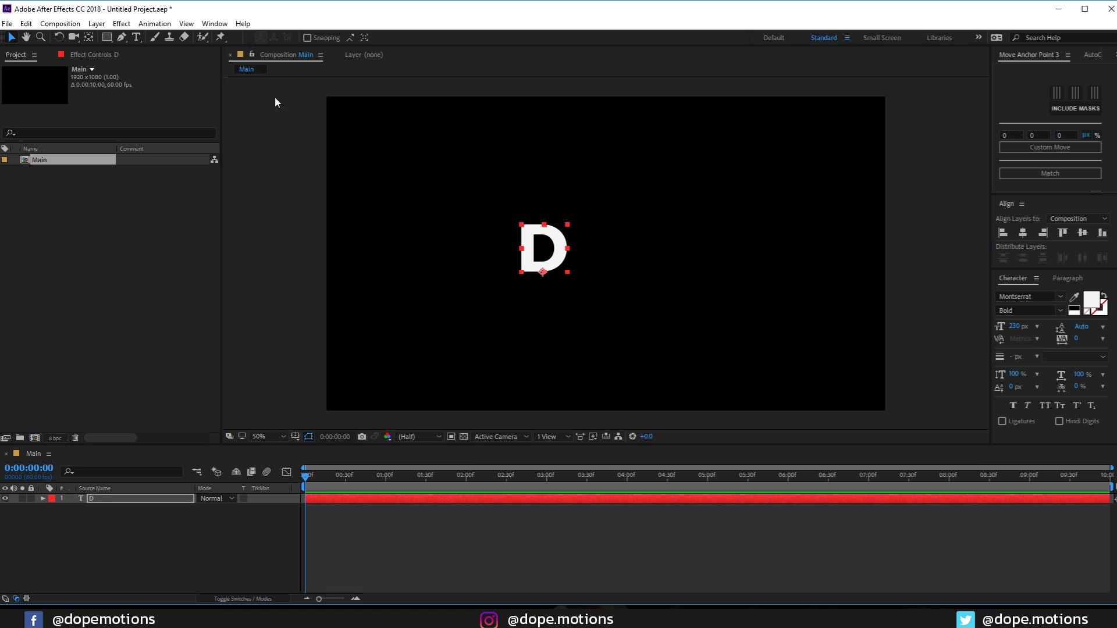
mouse_move(998, 99)
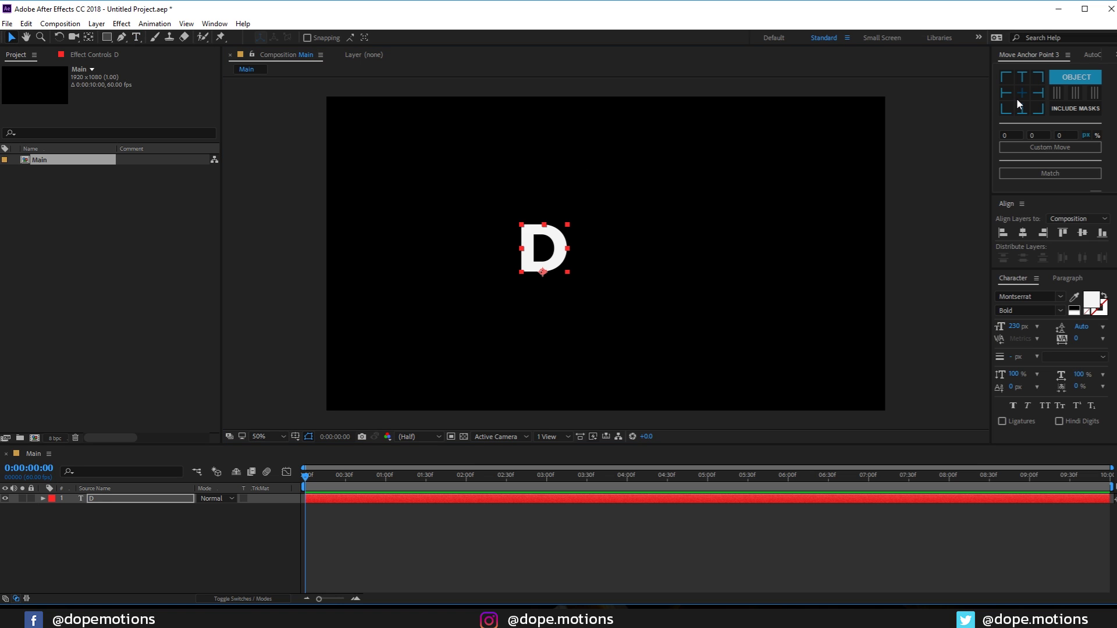
left_click(1022, 94)
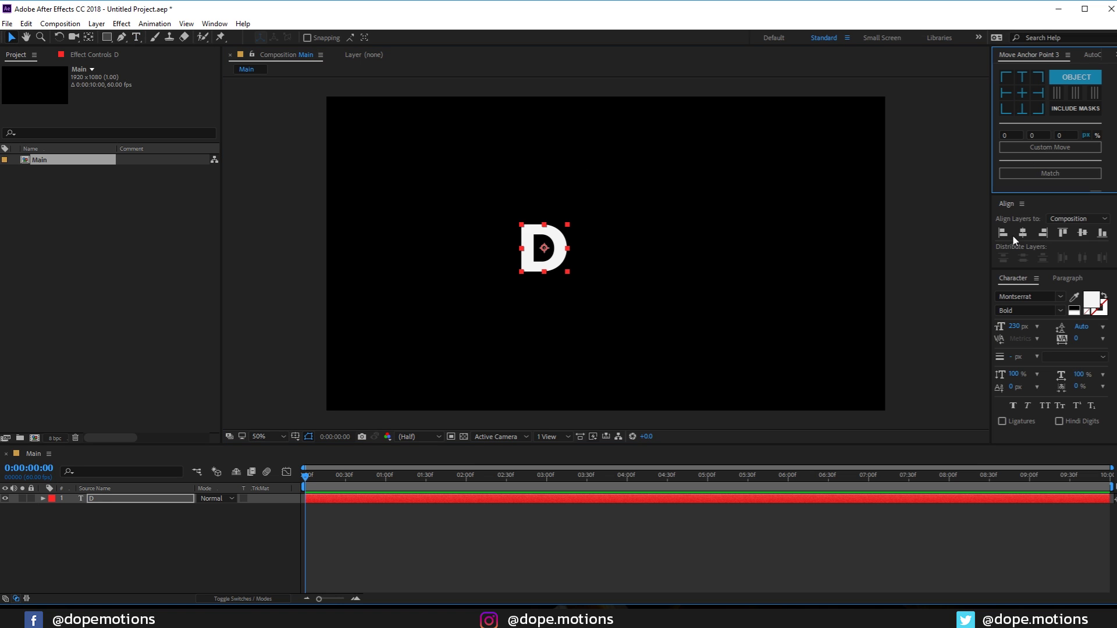
left_click(1023, 232)
left_click(1086, 232)
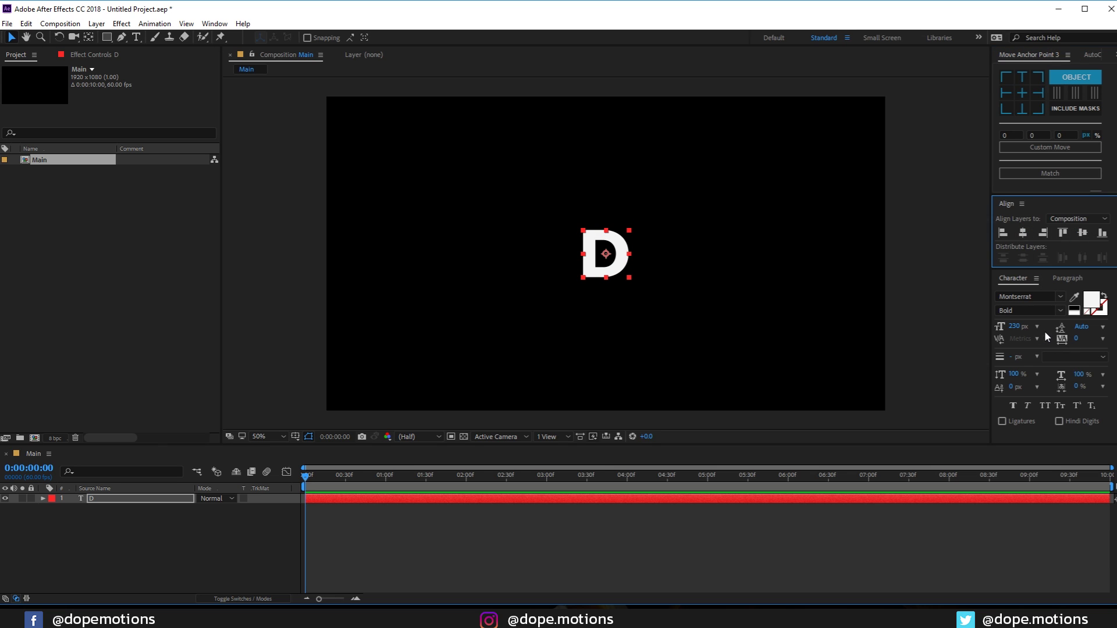
Set the D to 350 px in Bold weight and re-centre it.
left_click(1015, 327)
type("500")
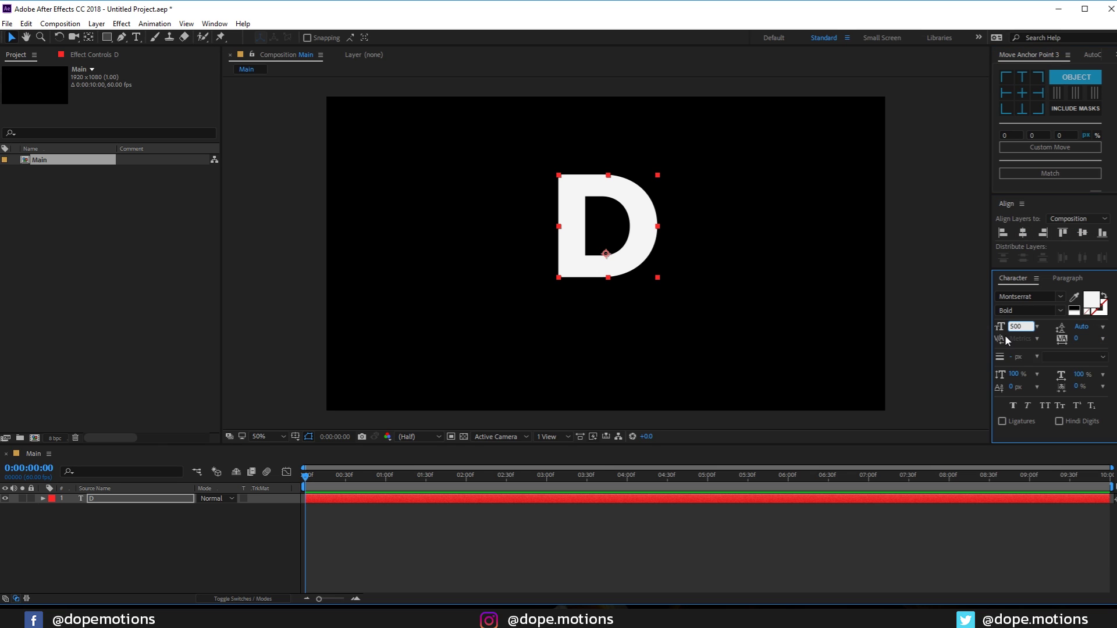
key("Return")
type("350")
key("Return")
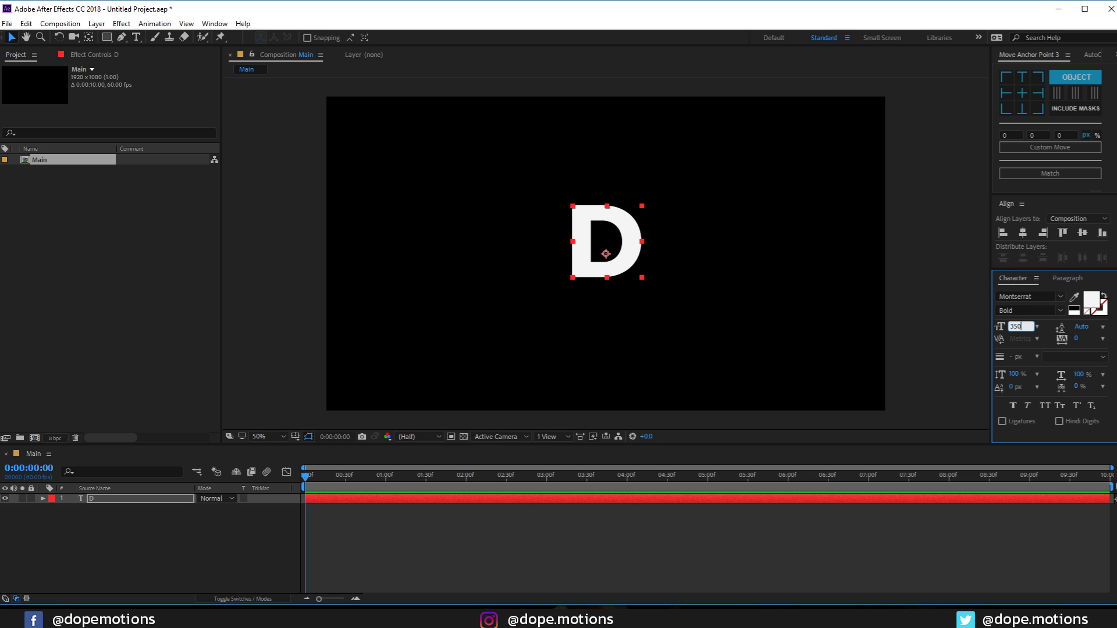
left_click(1022, 95)
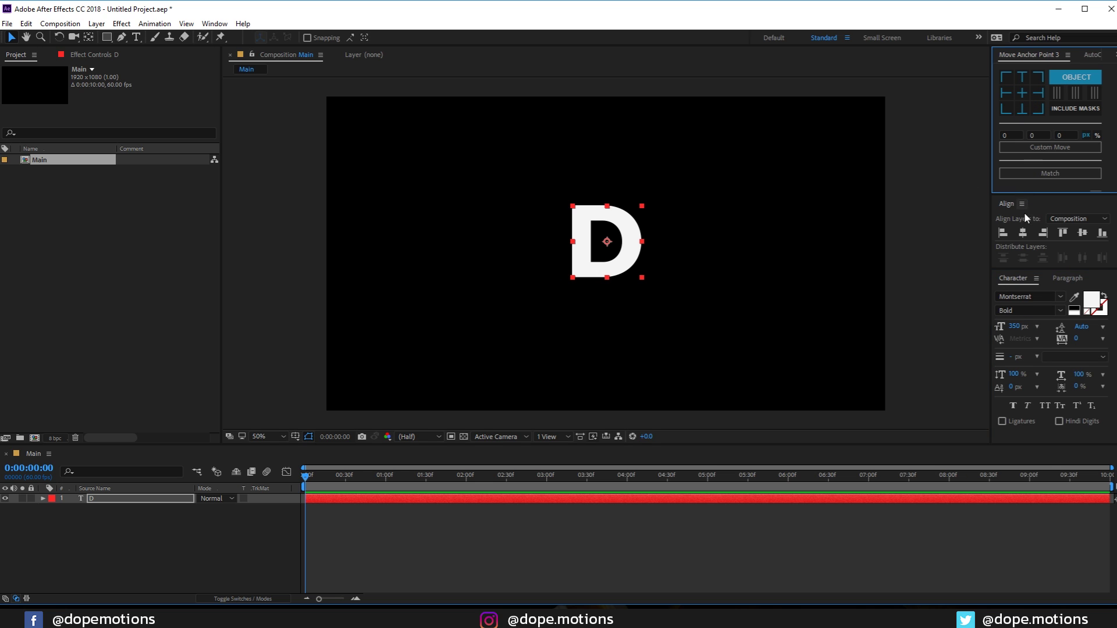
left_click(1082, 232)
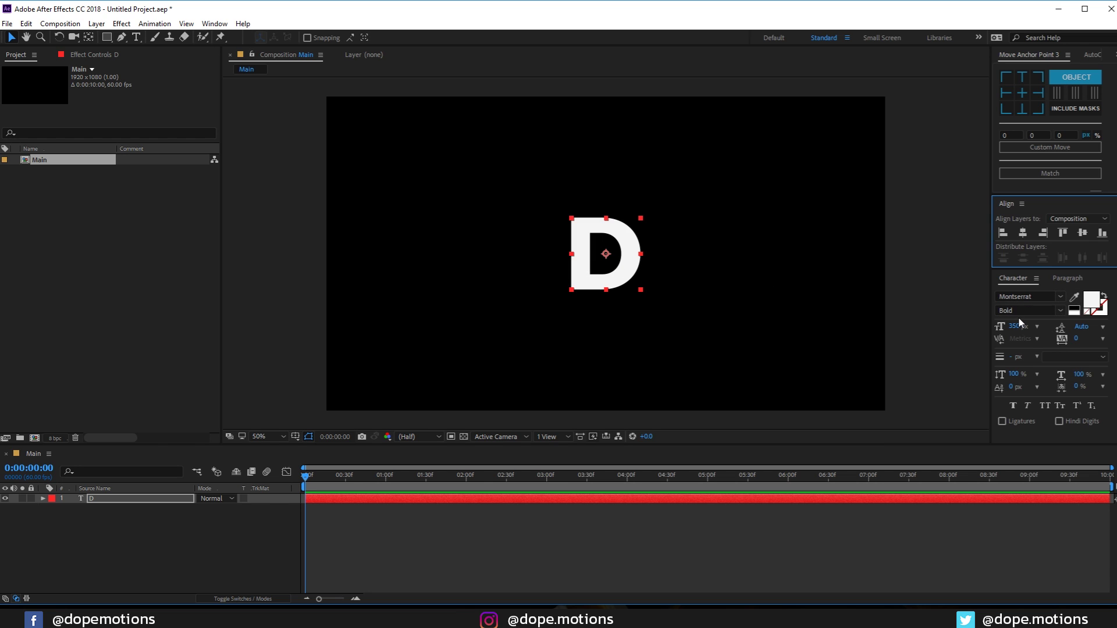
left_click(1056, 311)
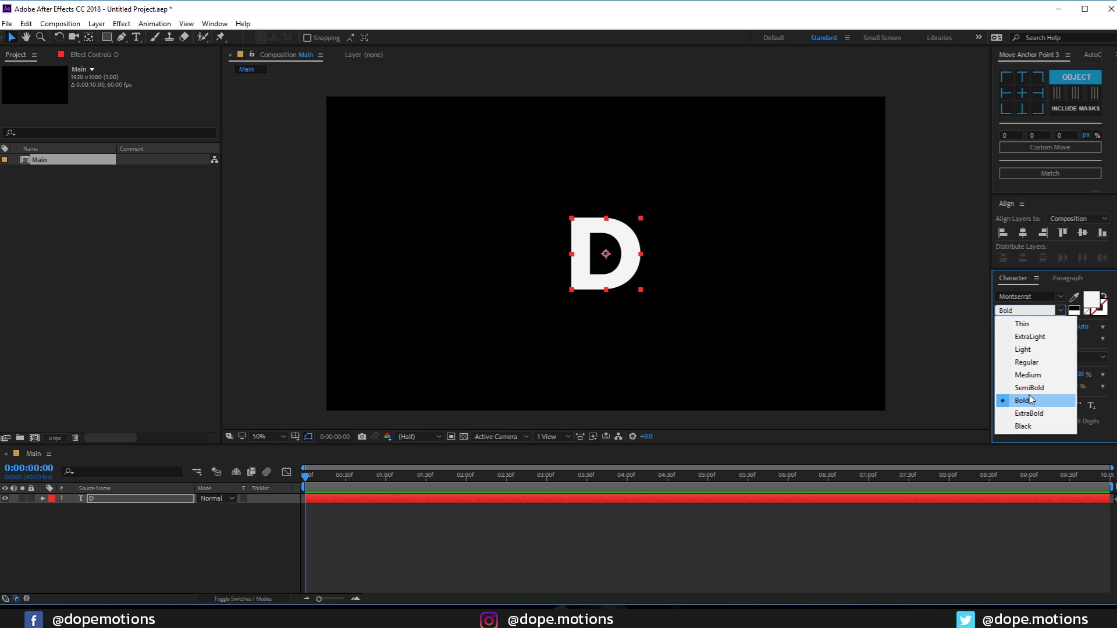
left_click(1029, 402)
left_click(154, 542)
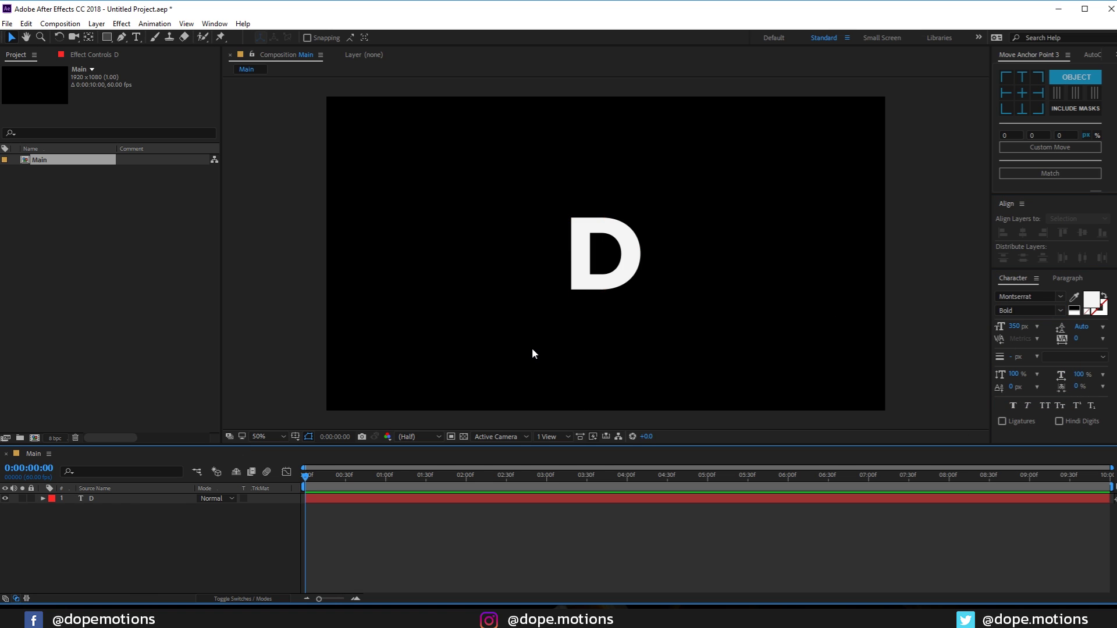
Show rulers and add guides at the D's top, bottom, left edge and inner stem edge.
key("ctrl+r")
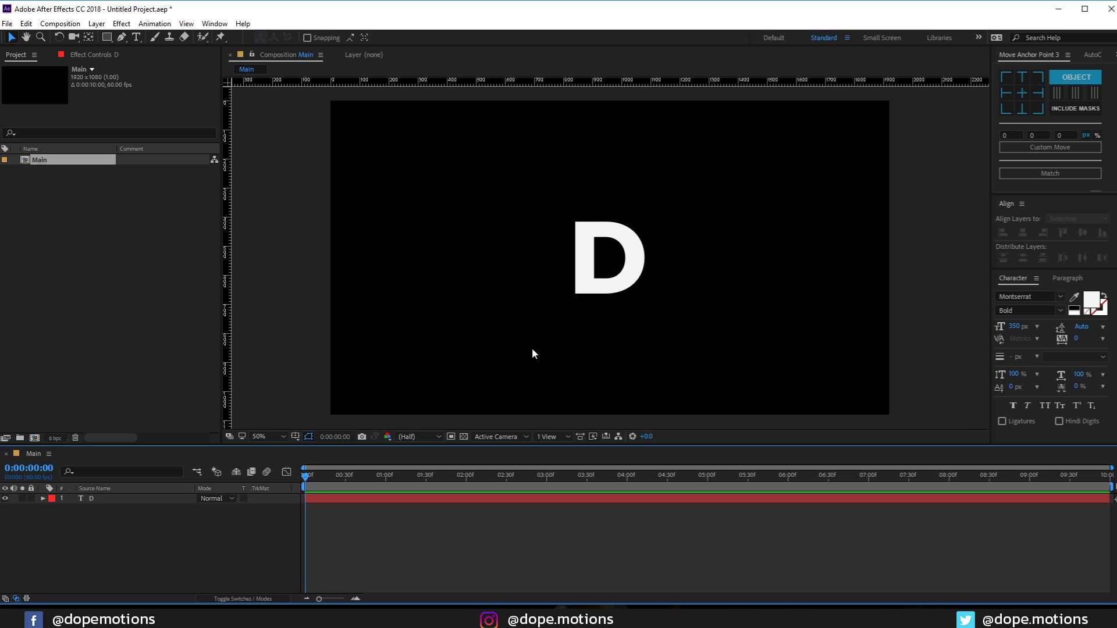
key("slash")
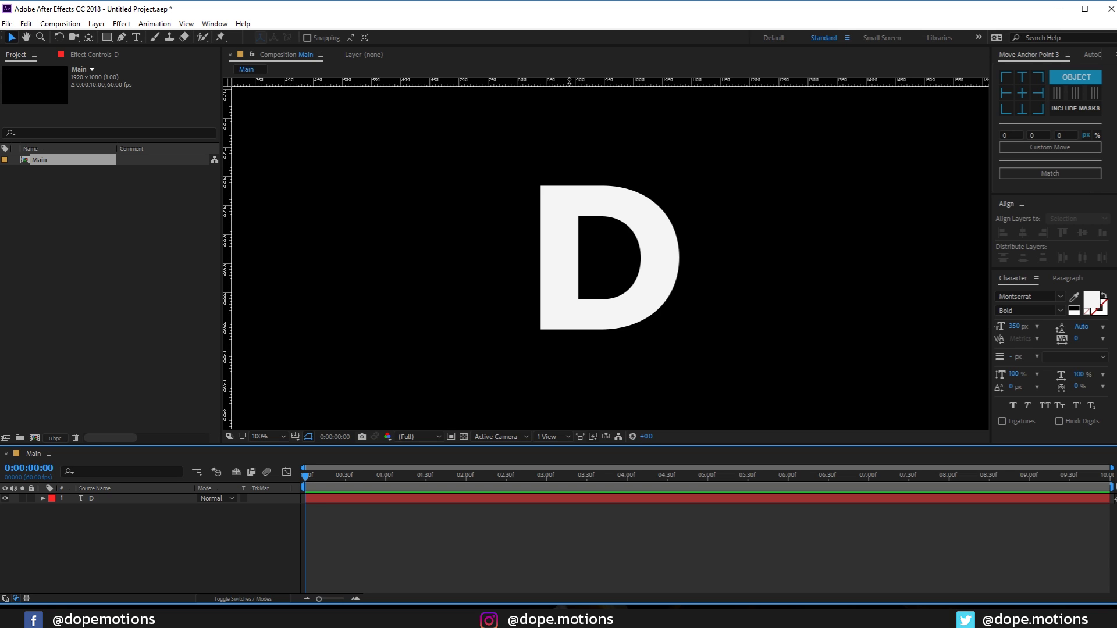
left_click_drag(570, 82, 574, 185)
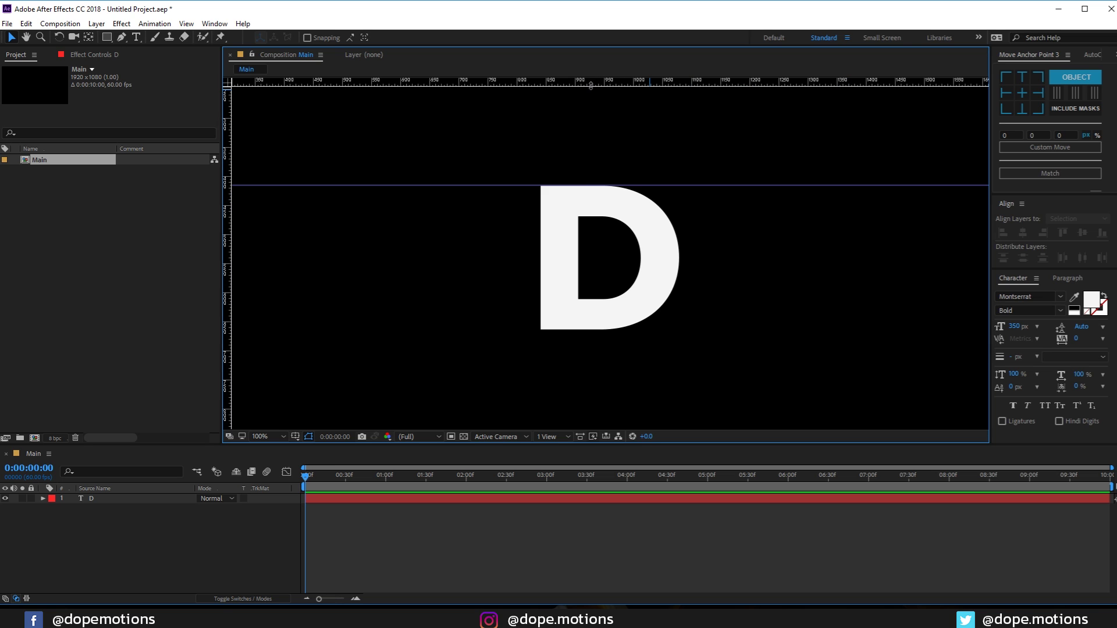
left_click_drag(596, 85, 606, 329)
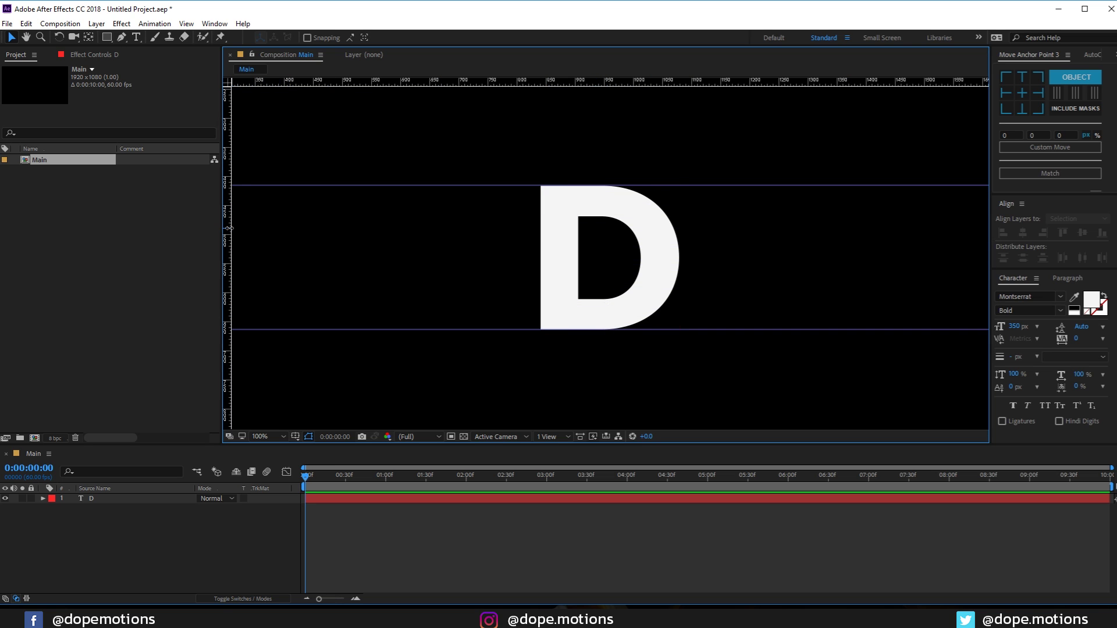
left_click_drag(228, 231, 541, 263)
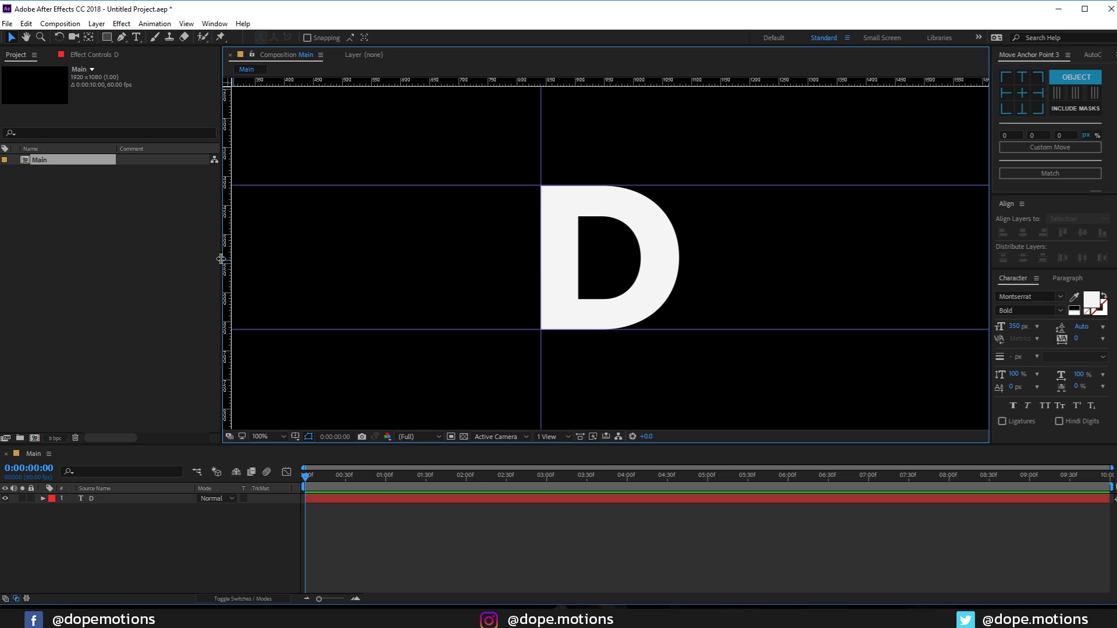
left_click_drag(232, 255, 577, 270)
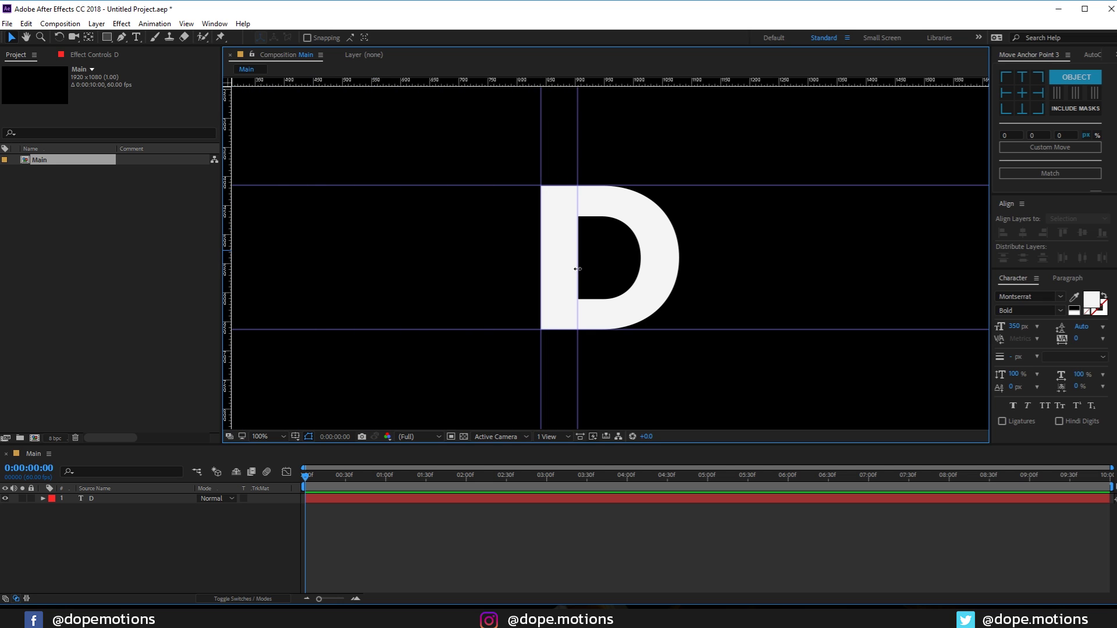
Fine-tune the stem guide, add a right-edge guide, hide rulers and lock the guides.
key("period")
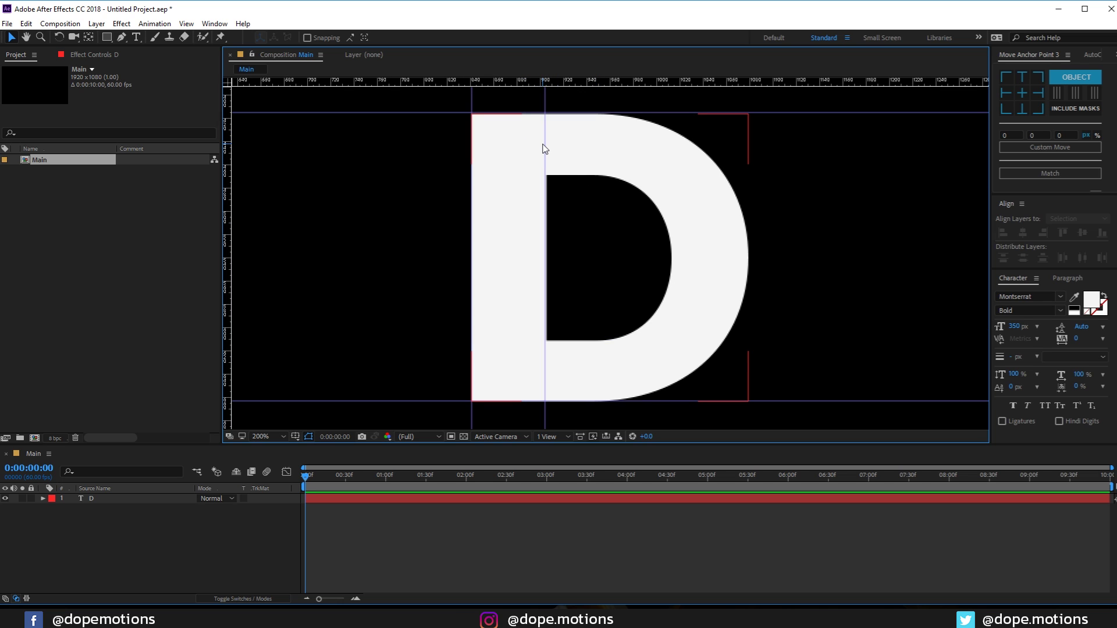
left_click_drag(543, 144, 545, 147)
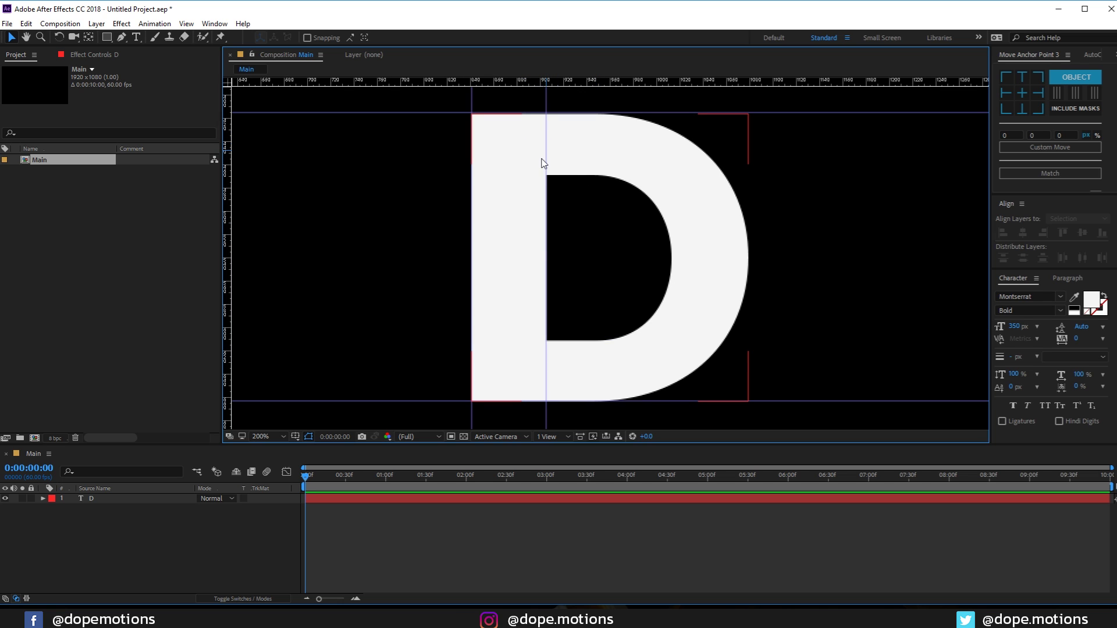
left_click(244, 243)
left_click_drag(229, 235, 750, 278)
left_click(622, 248)
key("comma")
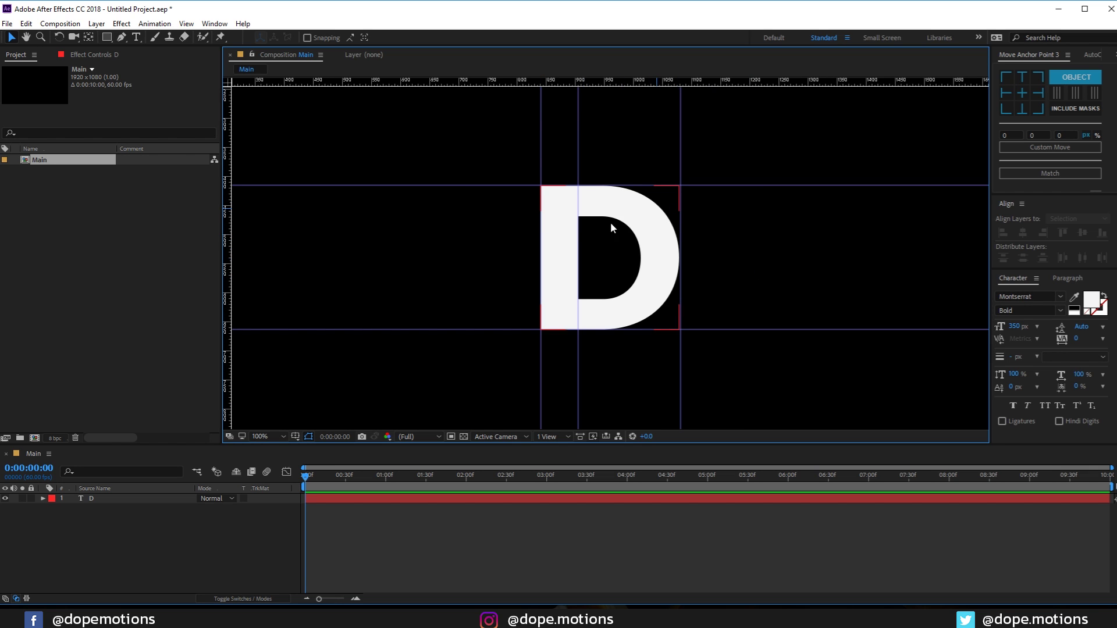
left_click(371, 406)
key("ctrl+r")
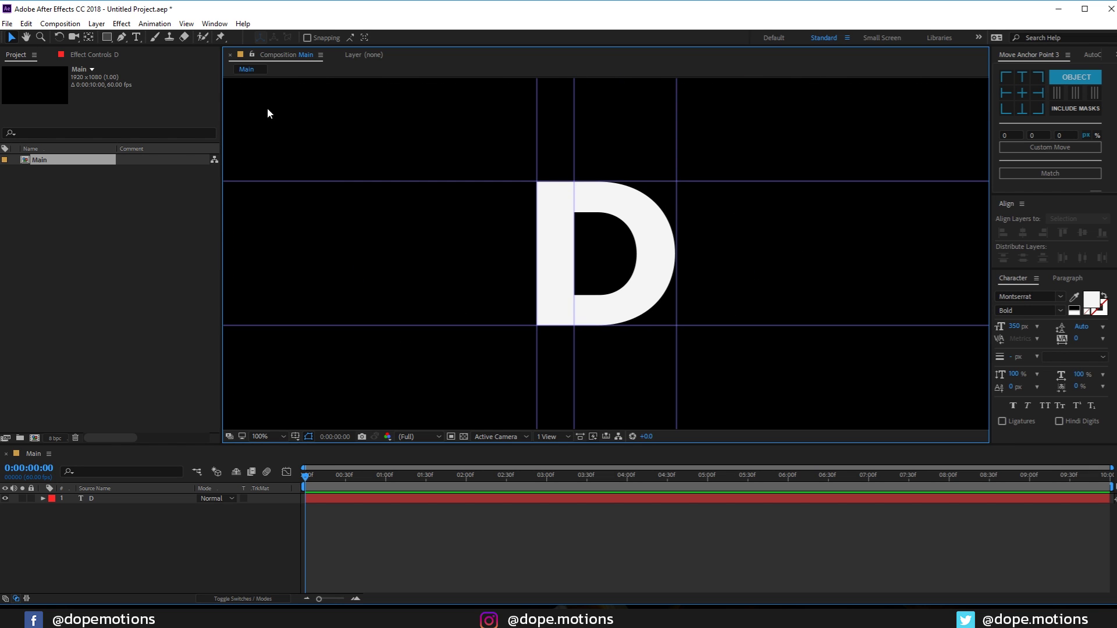
left_click(187, 24)
left_click(215, 174)
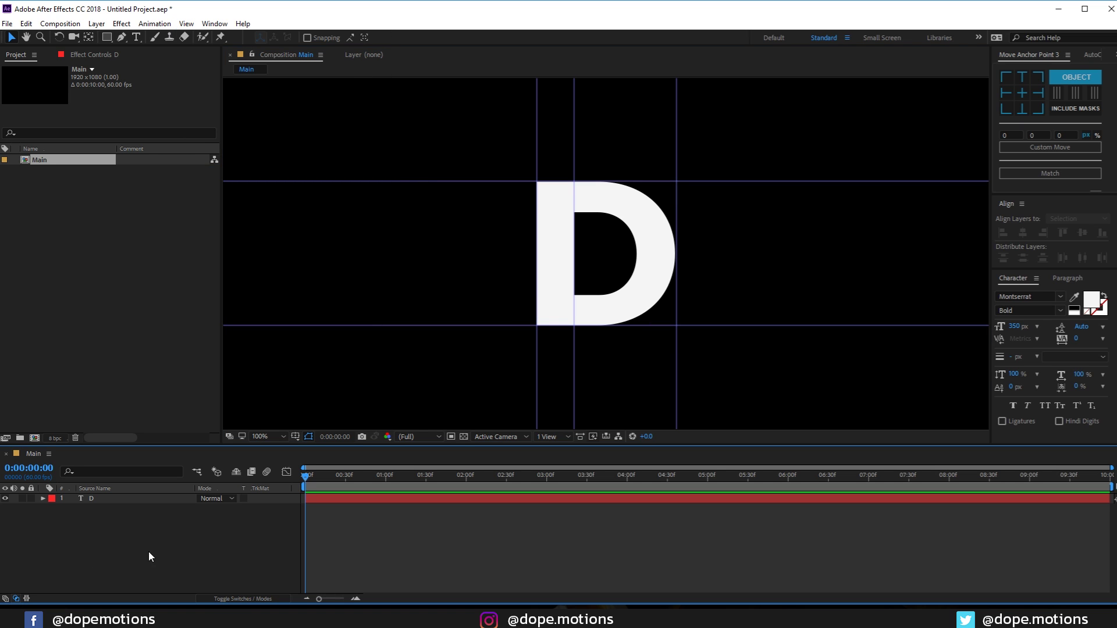
Set the Pen tool's shape stroke colour to red FF2828 and frame the view at 50%.
left_click(122, 37)
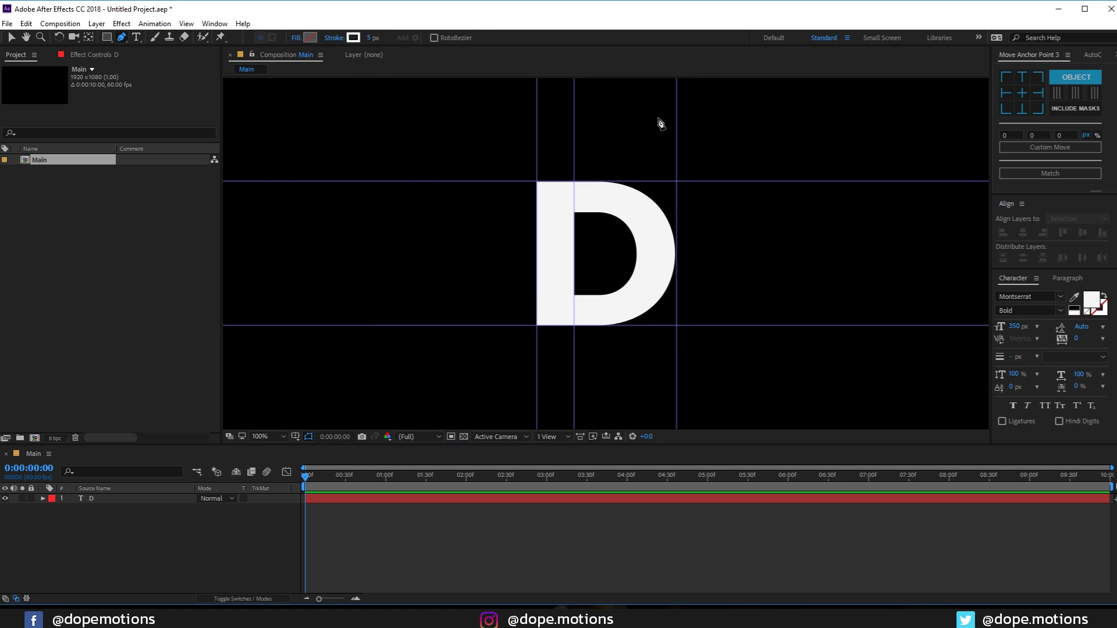
left_click(353, 37)
type("FF284B")
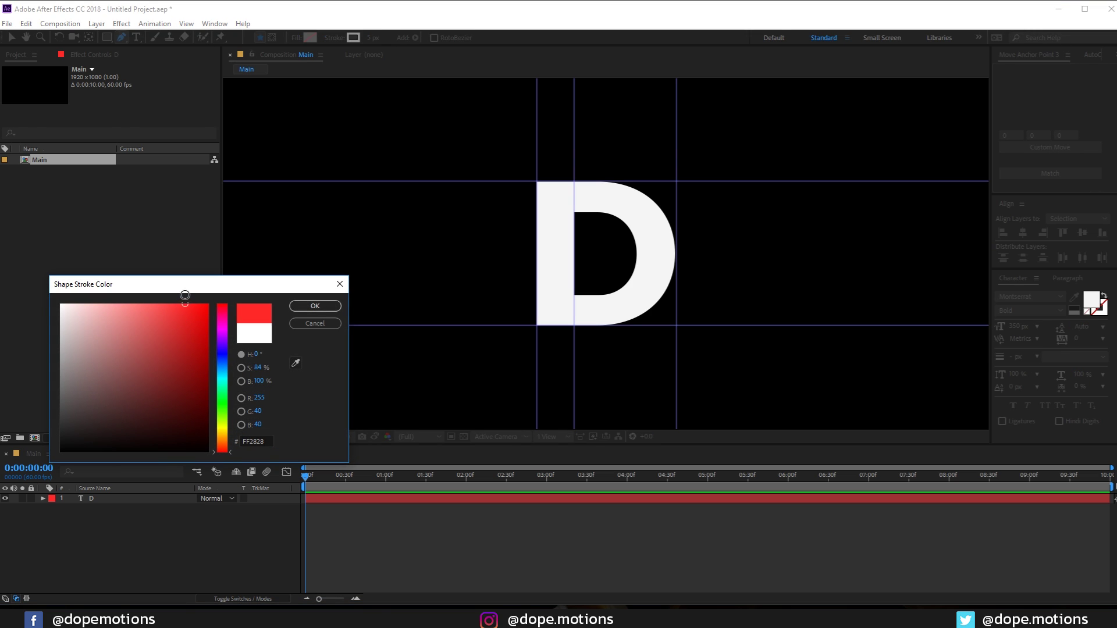
left_click(291, 306)
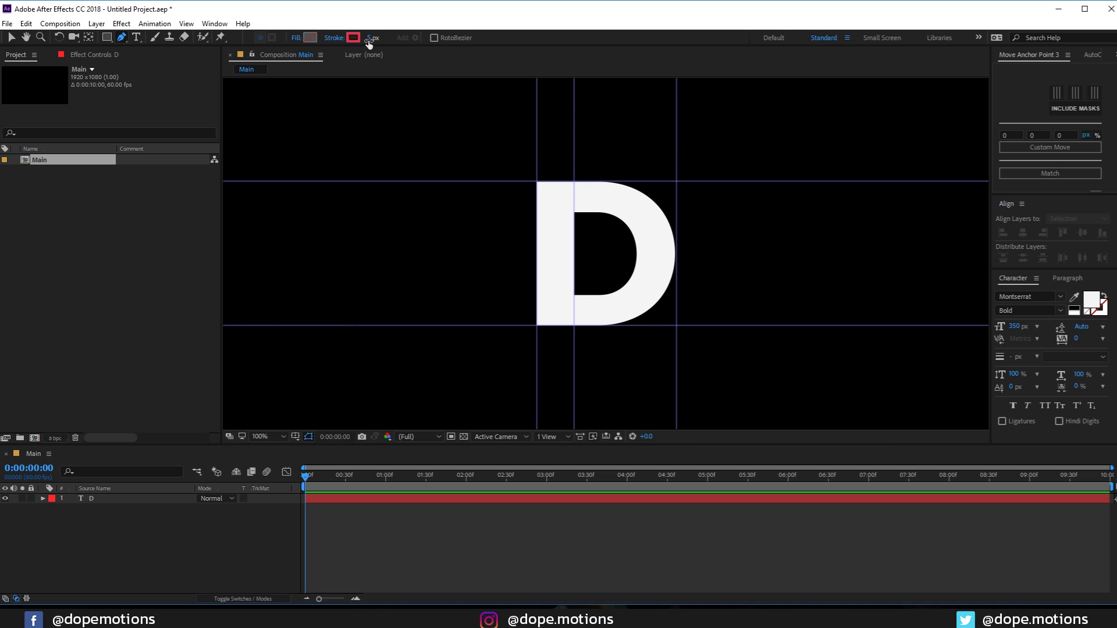
key("comma")
left_click_drag(417, 230, 429, 232)
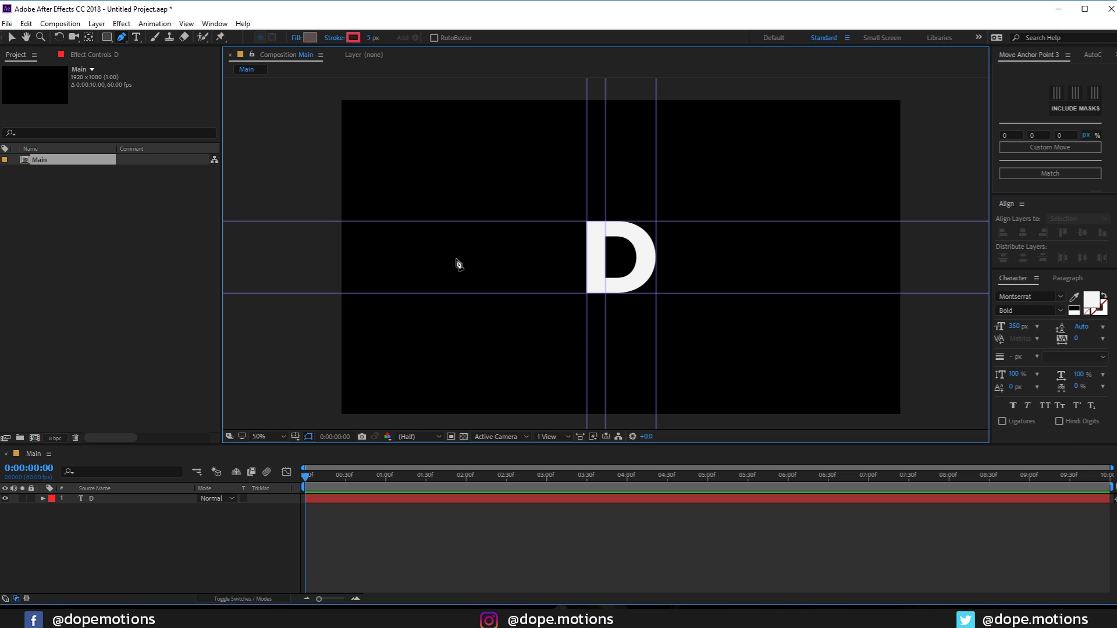
Draw an open red path along the D's bottom, around its curved right side and across the top.
left_click(321, 293)
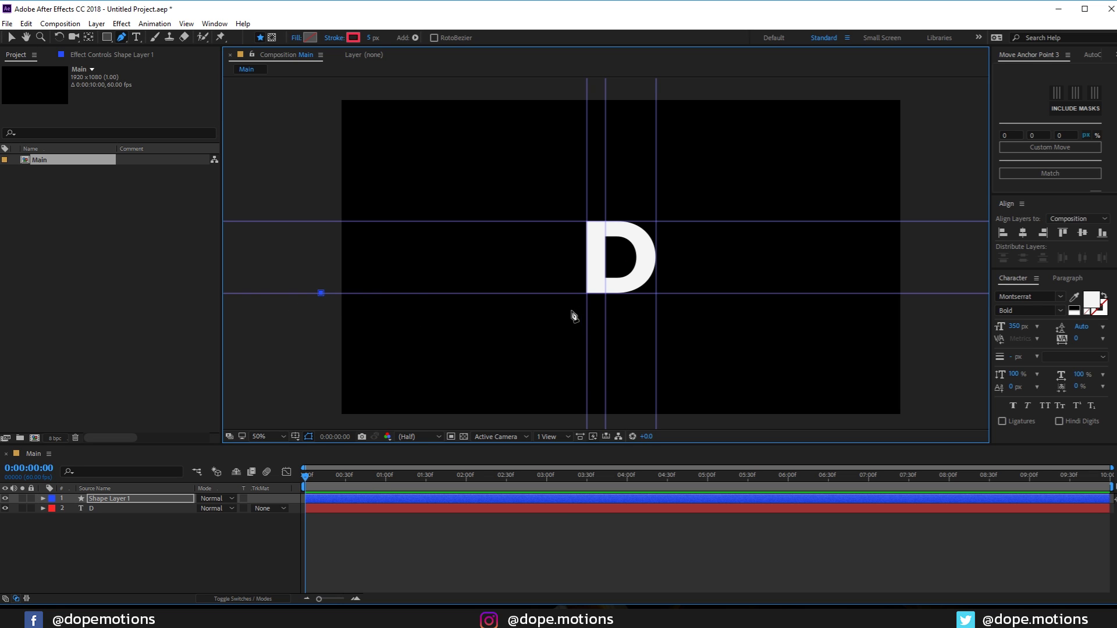
left_click(620, 293)
scroll(623, 291, "up", 4)
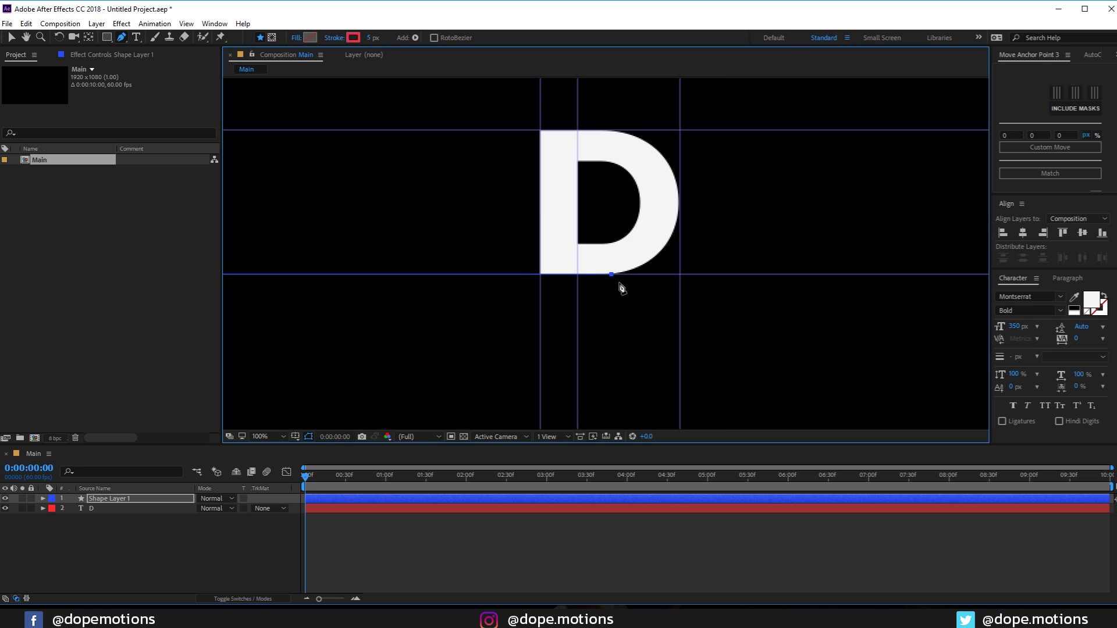
scroll(623, 291, "up", 5)
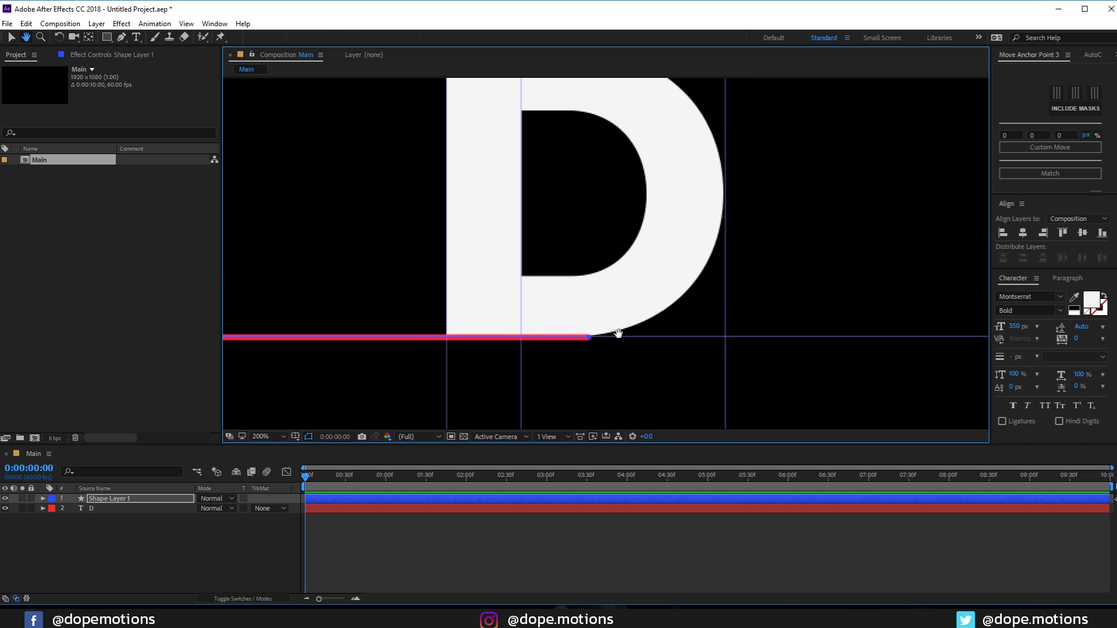
left_click(720, 239)
left_click_drag(721, 239, 721, 114)
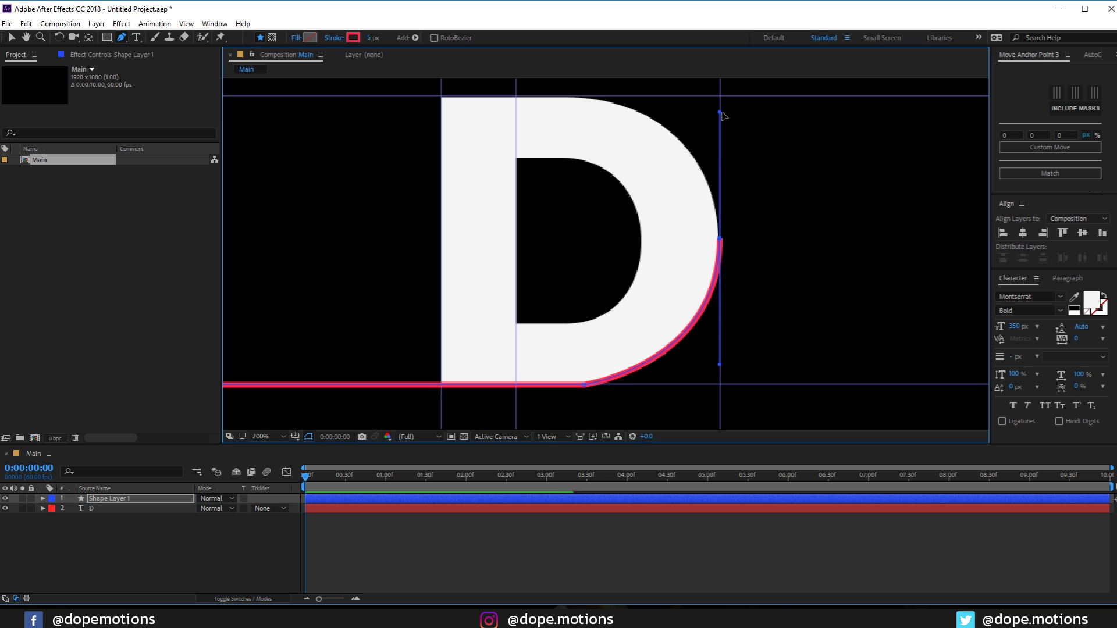
left_click(578, 95)
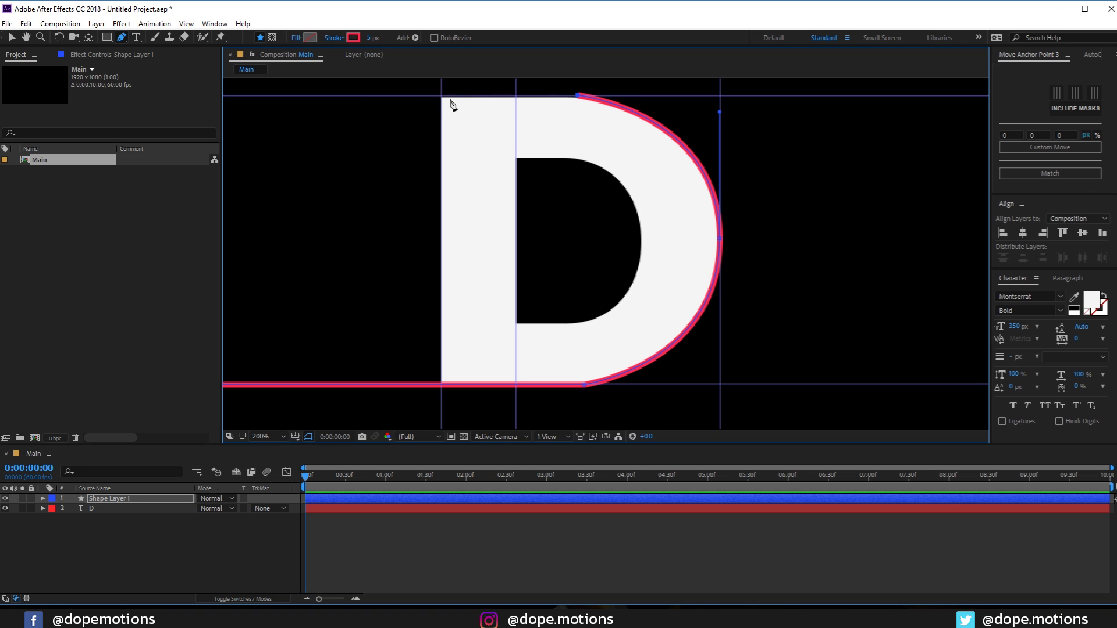
left_click(414, 96)
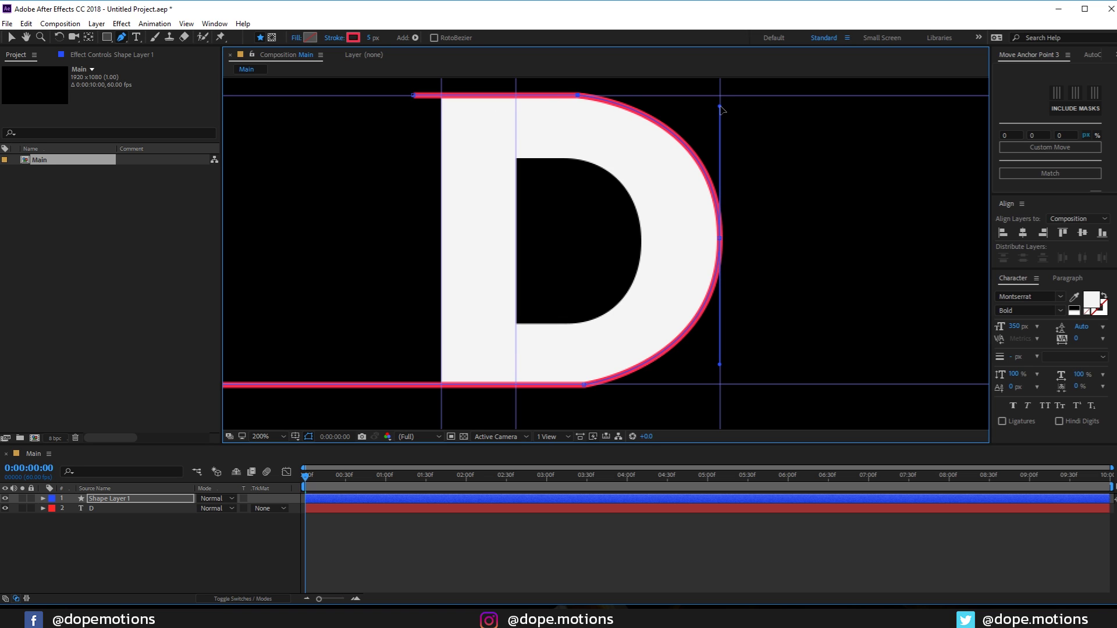
left_click(586, 385)
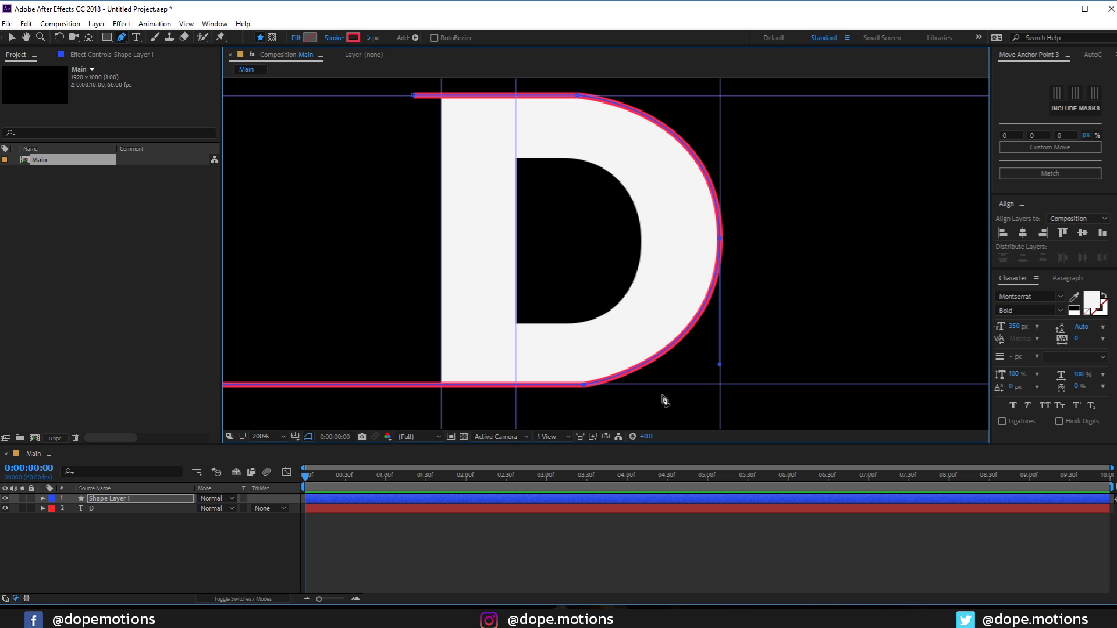
left_click_drag(720, 365, 720, 372)
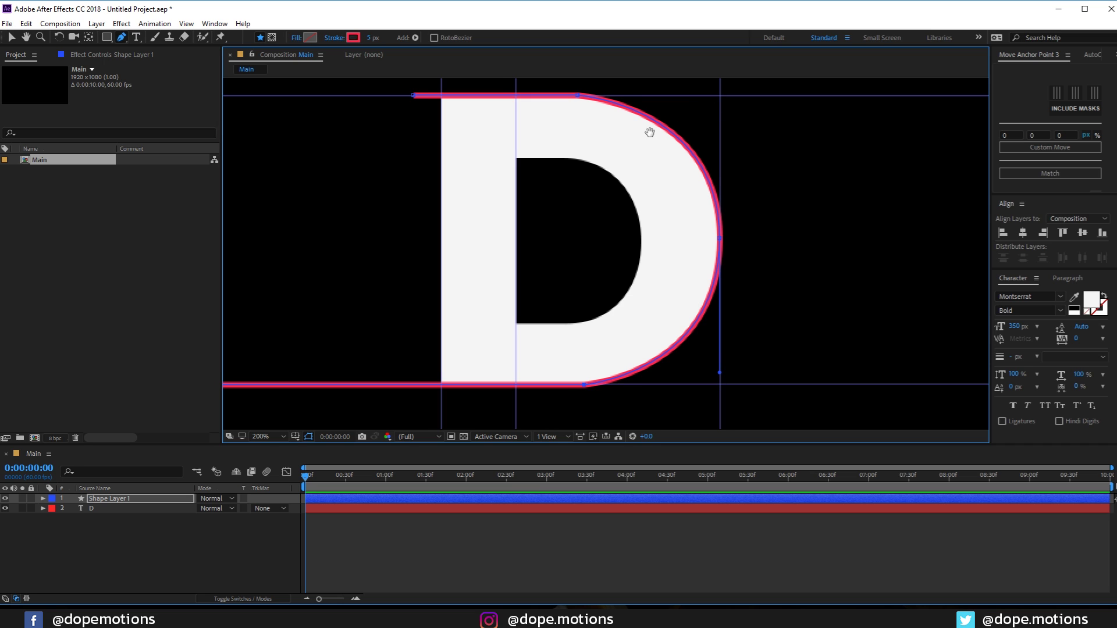
key("comma")
Add Trim Paths to Shape Layer 1 and set its End to 0%.
left_click(192, 527)
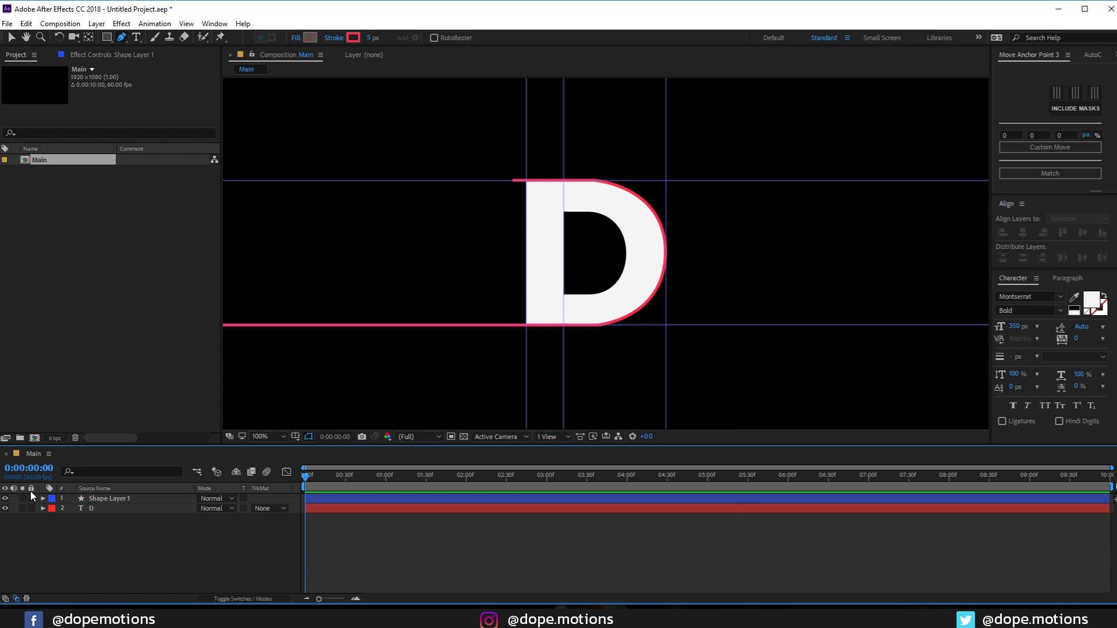
left_click(43, 498)
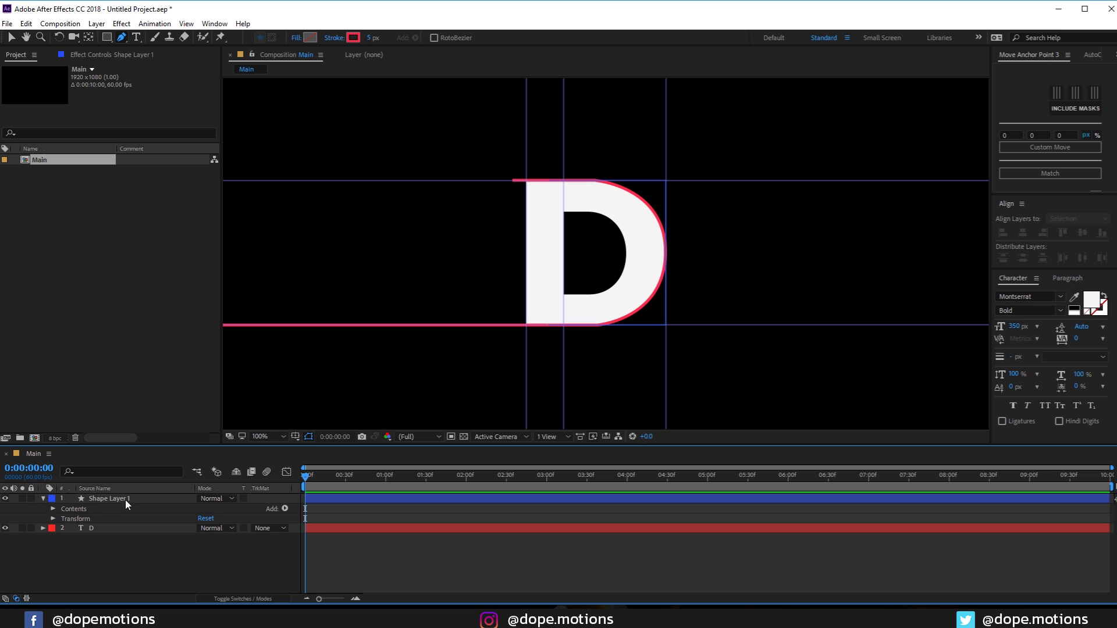
left_click(290, 506)
left_click(326, 455)
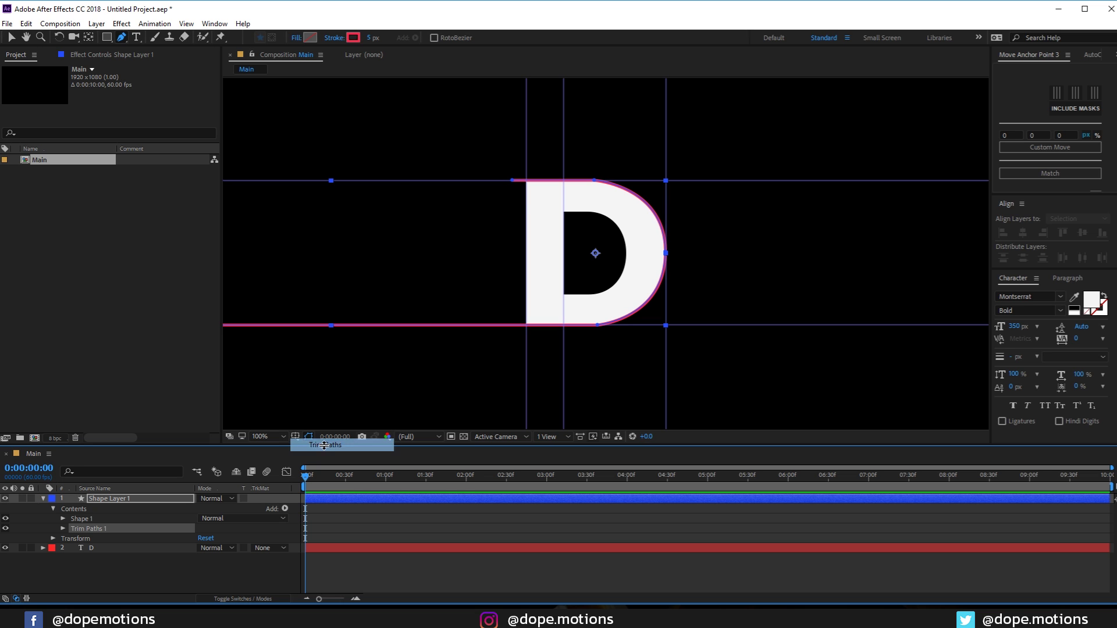
left_click(64, 530)
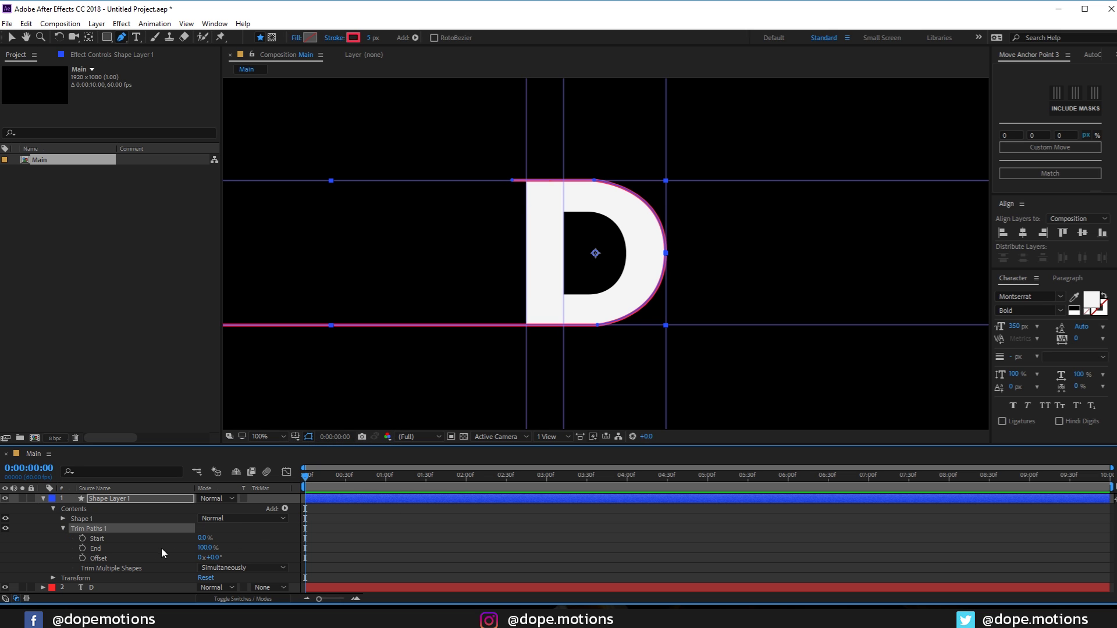
left_click_drag(206, 548, 92, 551)
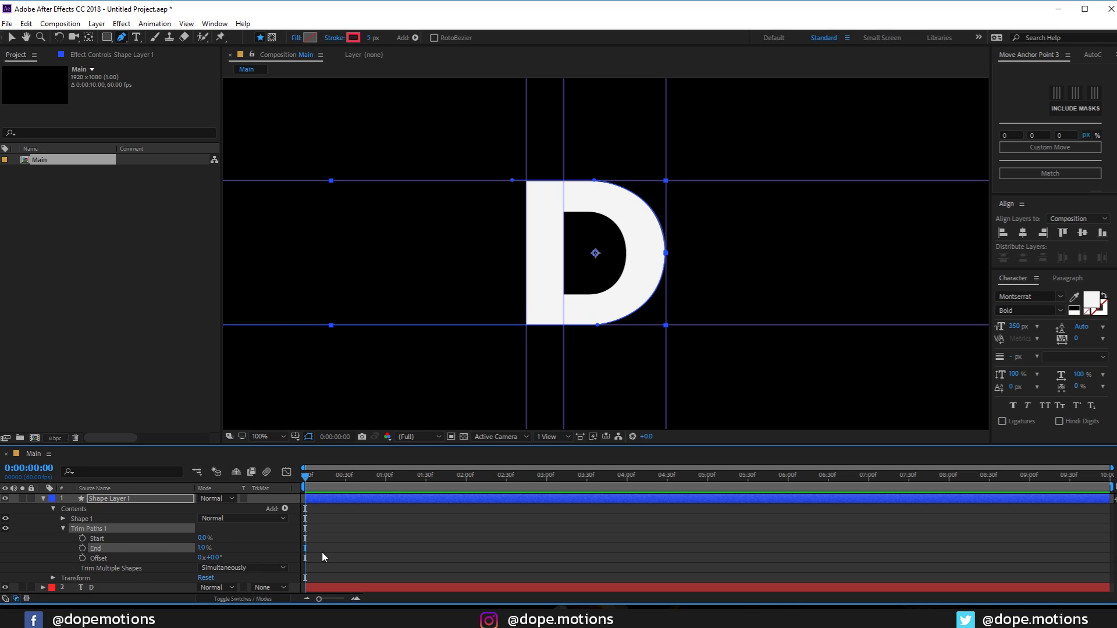
left_click(204, 549)
type("0")
key("Return")
Keyframe Trim Paths End from 0% at 0 frames to 100% at 45 frames.
left_click(82, 548)
scroll(367, 526, "up", 3)
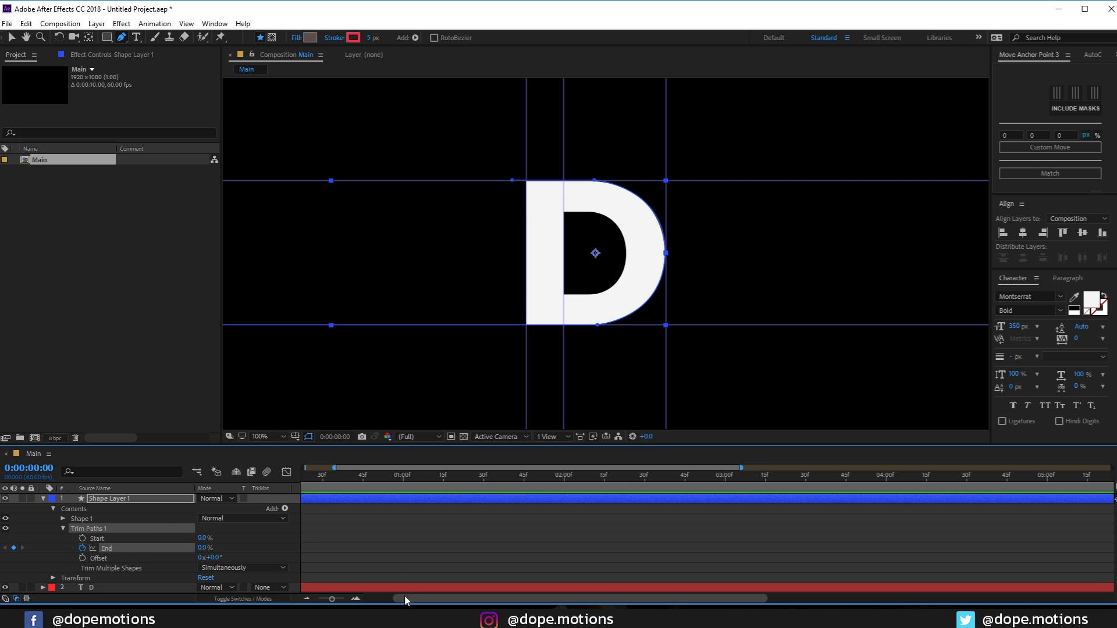
left_click_drag(405, 600, 375, 600)
left_click_drag(381, 486, 426, 498)
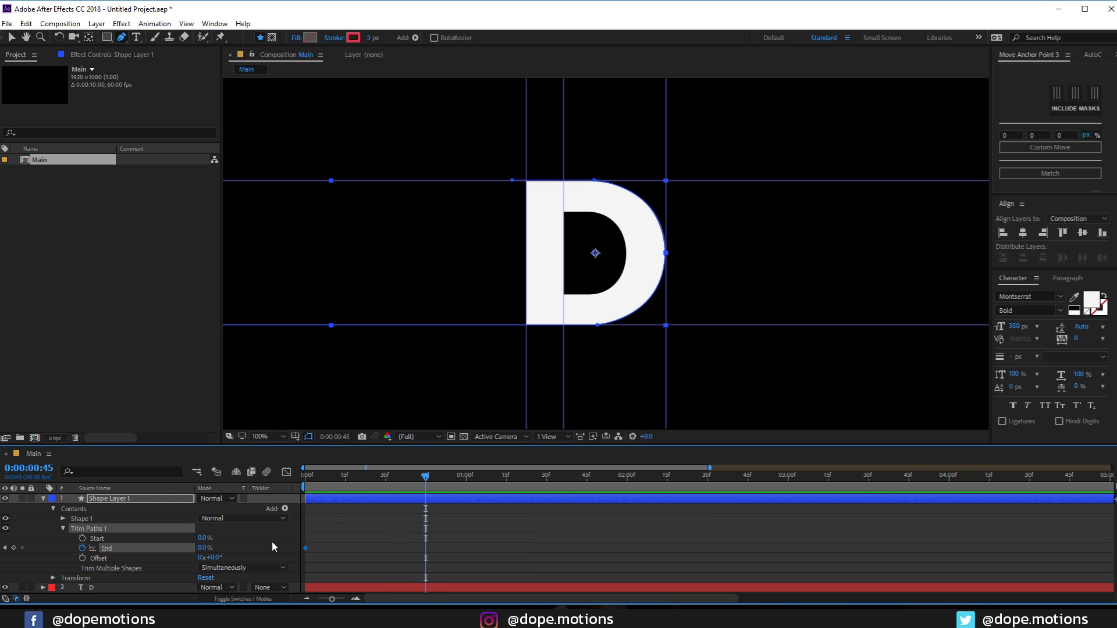
left_click_drag(204, 550, 286, 547)
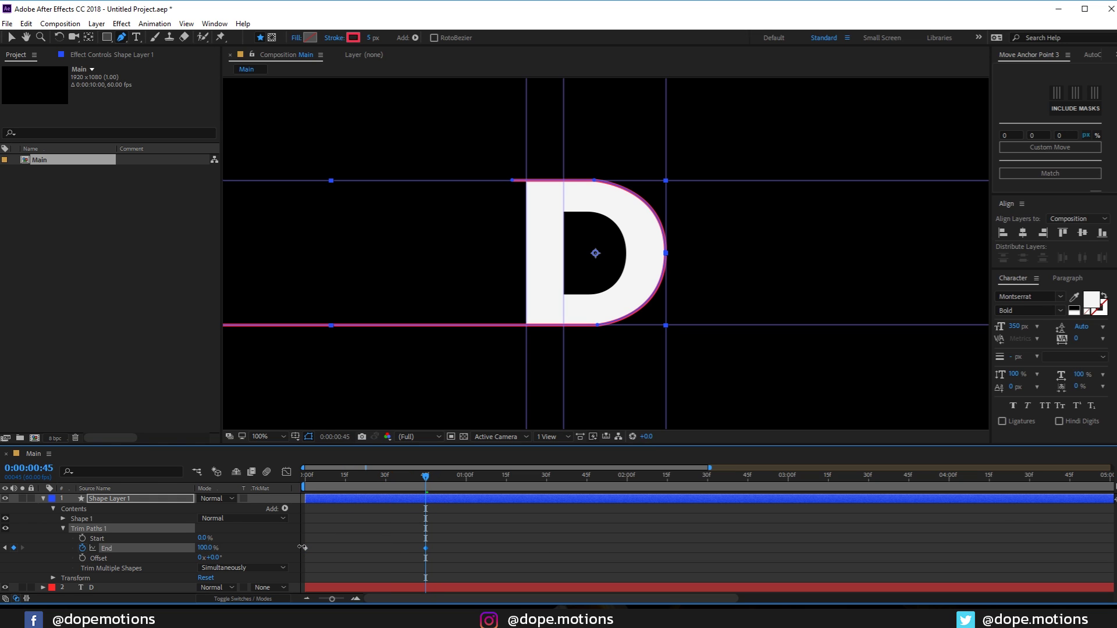
Keyframe Start from 0% at 45 frames to 100% at 1s30f, then Easy Ease all four keyframes.
left_click(82, 538)
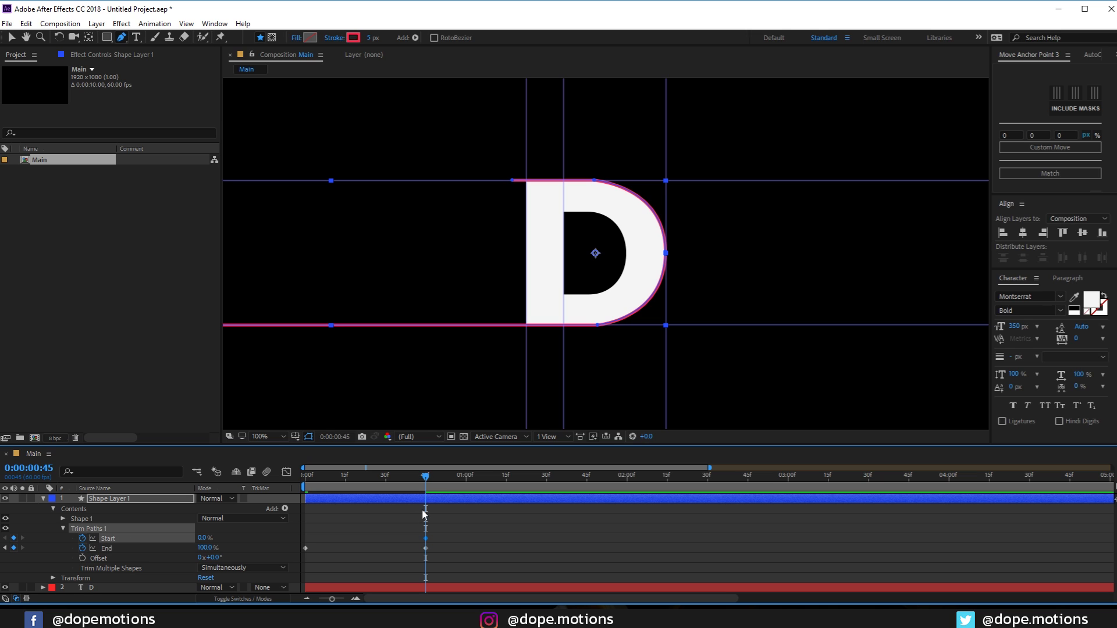
left_click_drag(428, 479, 545, 486)
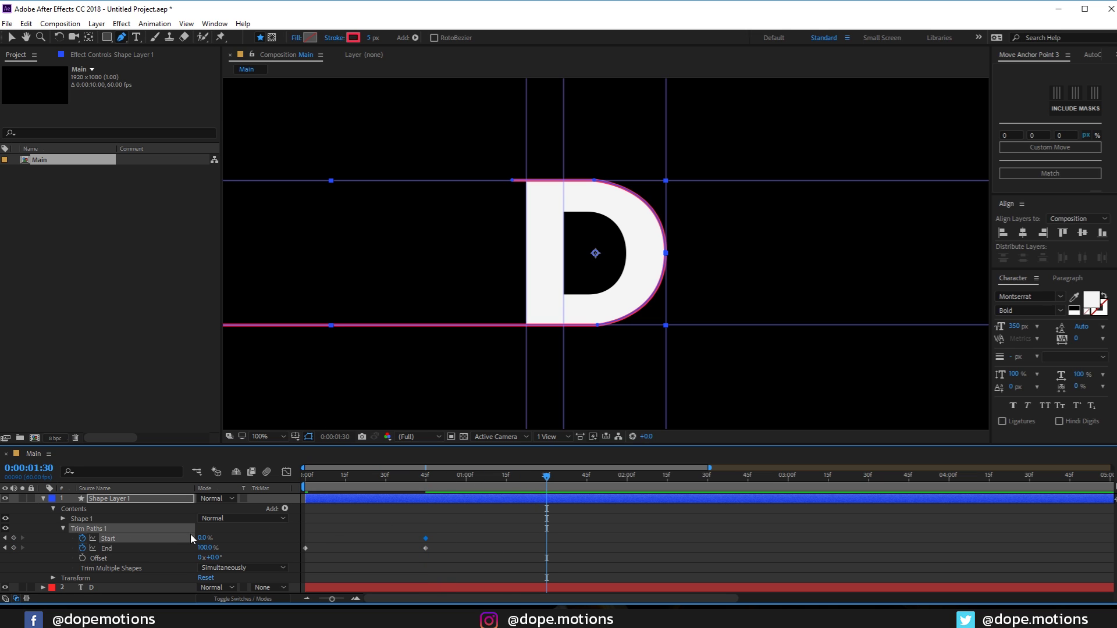
mouse_move(202, 538)
left_mouse_down()
mouse_move(554, 540)
mouse_move(474, 533)
mouse_move(504, 529)
mouse_move(488, 529)
left_mouse_up()
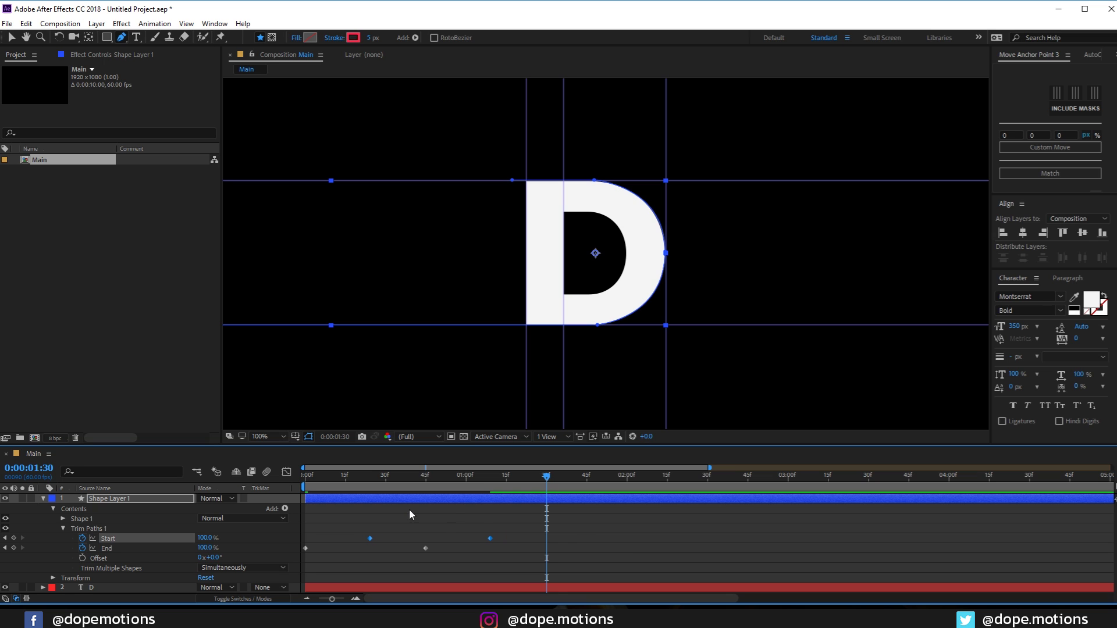
mouse_move(312, 487)
left_mouse_down()
mouse_move(490, 504)
mouse_move(346, 495)
mouse_move(494, 493)
mouse_move(343, 494)
mouse_move(524, 490)
mouse_move(420, 488)
left_mouse_up()
left_click_drag(512, 533, 285, 556)
key("F9")
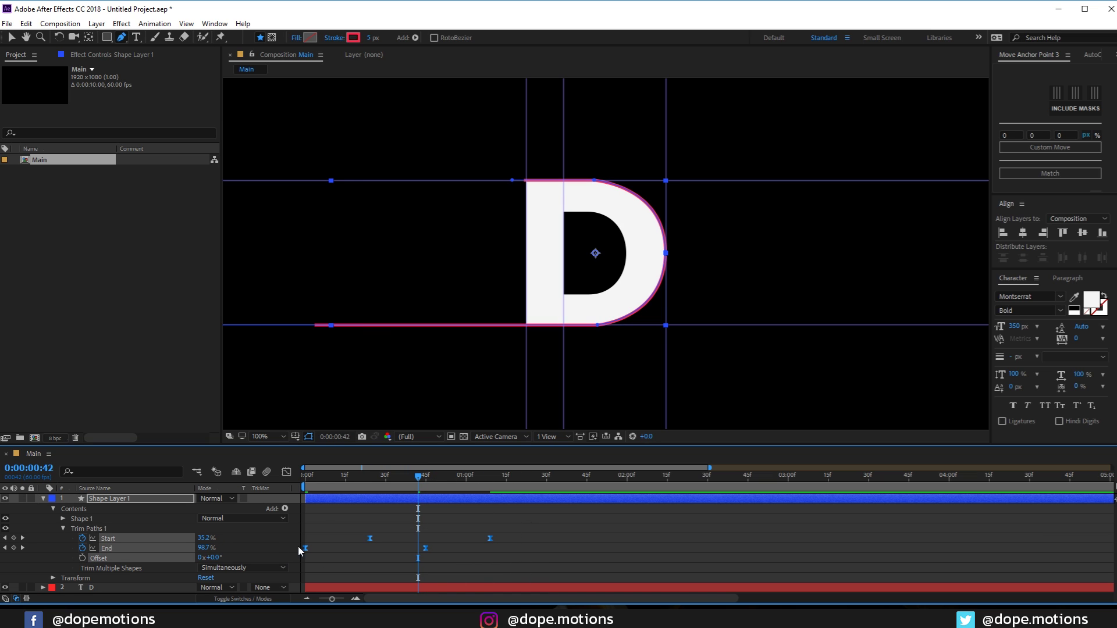
In the Graph Editor's speed graph, drag the trim keyframes' influence out into sharp peaks.
left_click(286, 473)
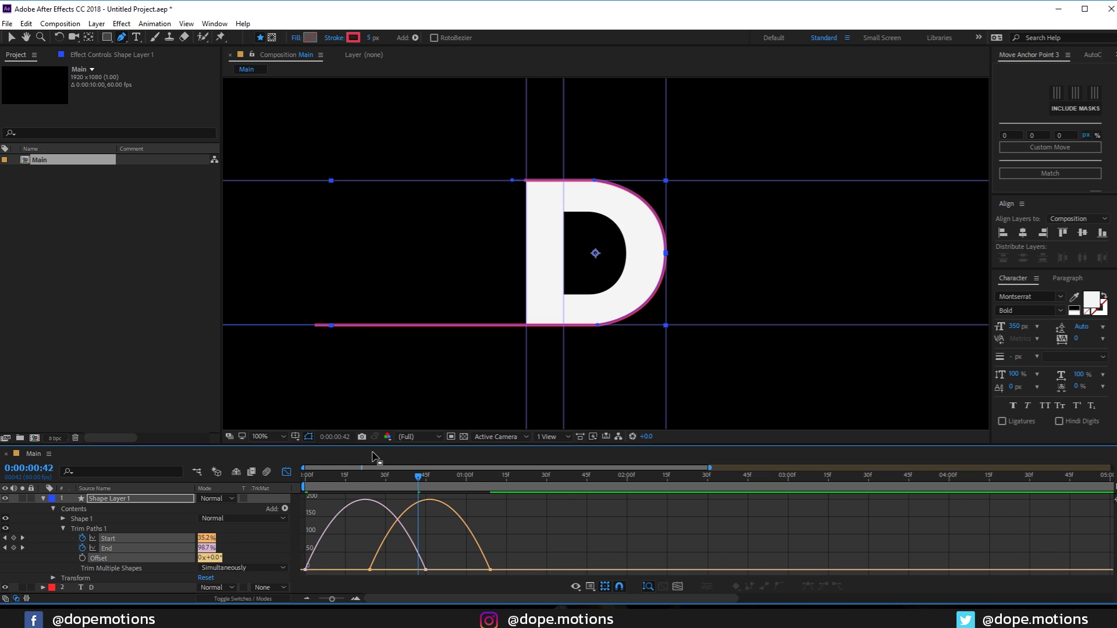
left_click_drag(371, 445, 371, 380)
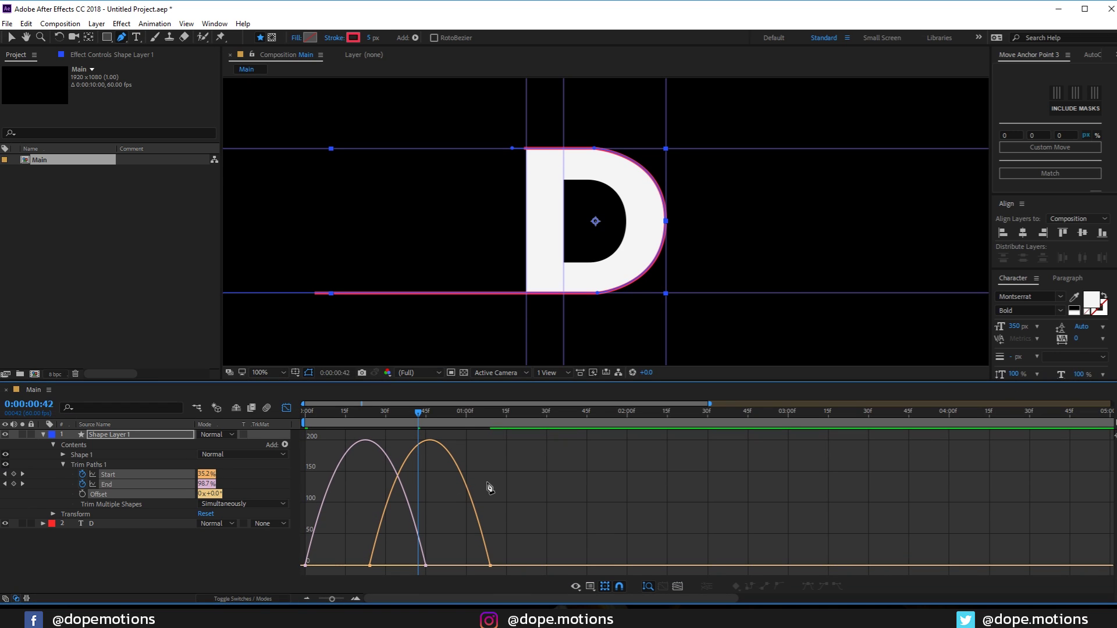
right_click(536, 473)
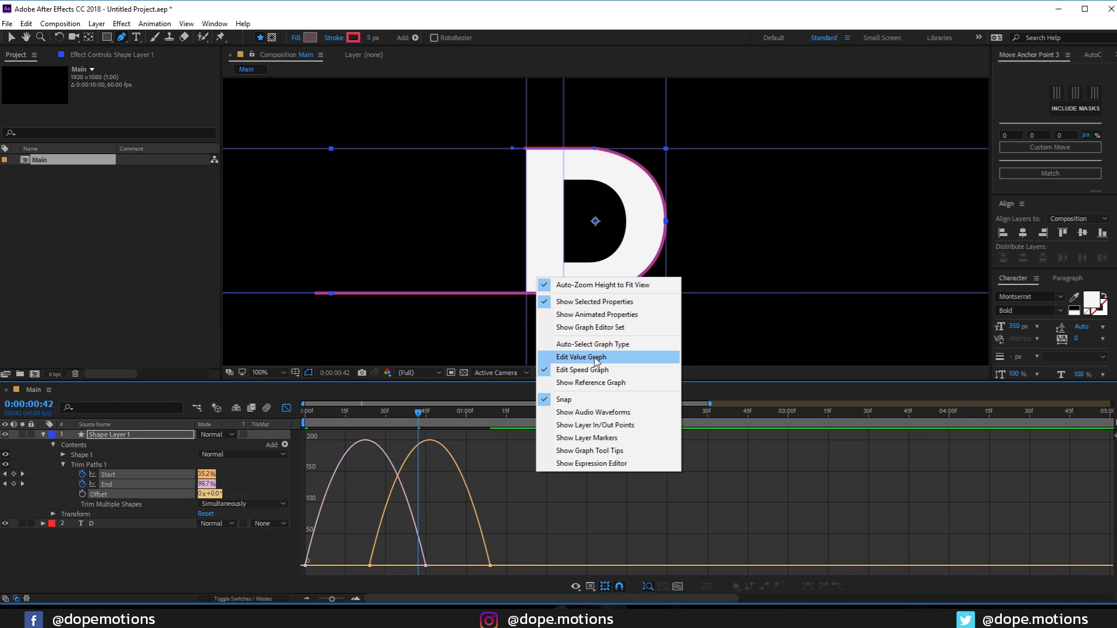
left_click_drag(522, 542, 343, 566)
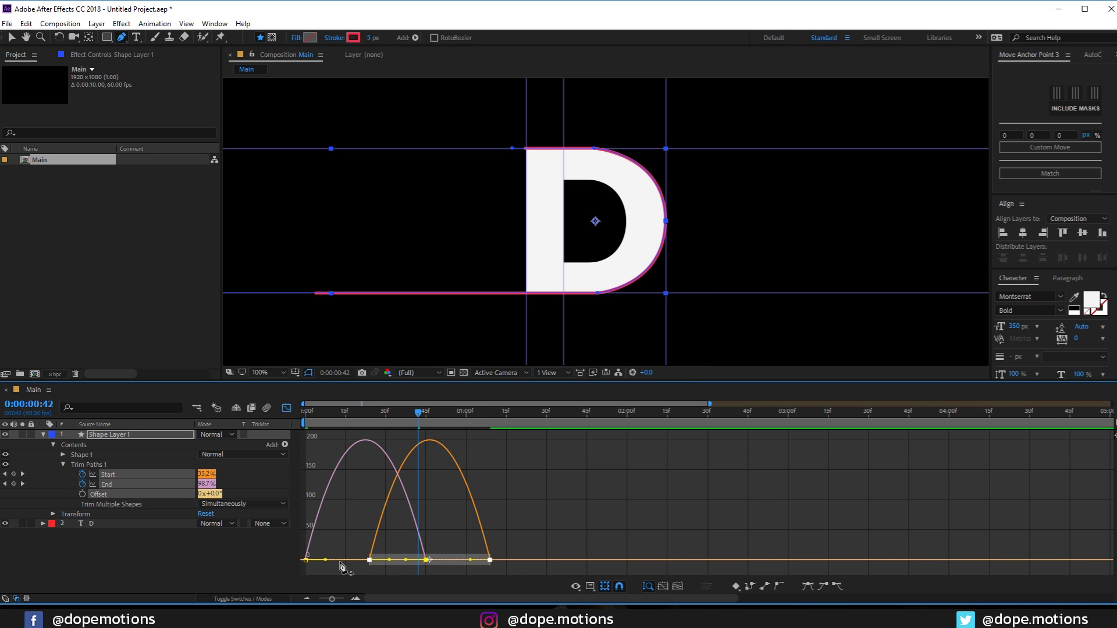
key("v")
left_click_drag(458, 546, 299, 579)
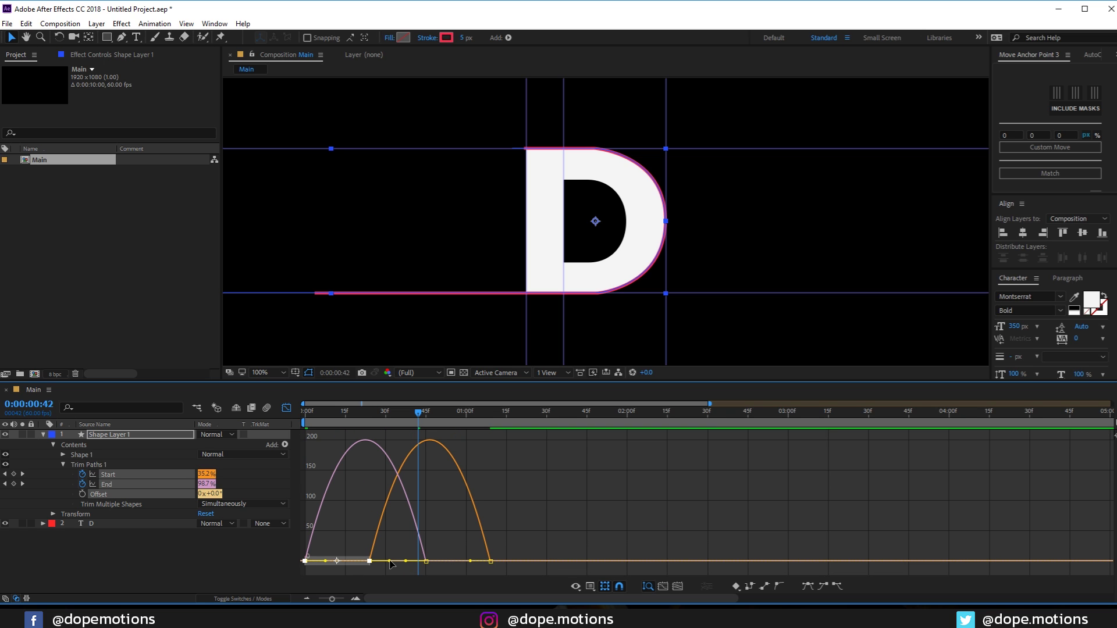
mouse_move(389, 561)
left_mouse_down()
mouse_move(510, 558)
mouse_move(418, 578)
mouse_move(449, 563)
mouse_move(411, 558)
left_mouse_up()
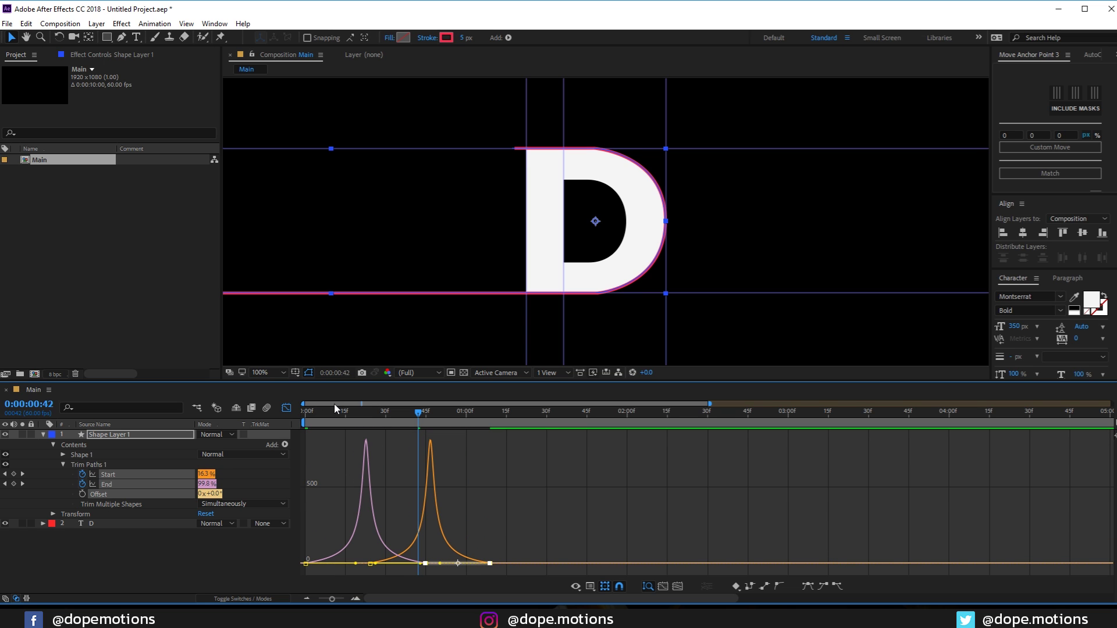
Preview the sharpened stroke animation from the start and again around 2 seconds.
key("Home")
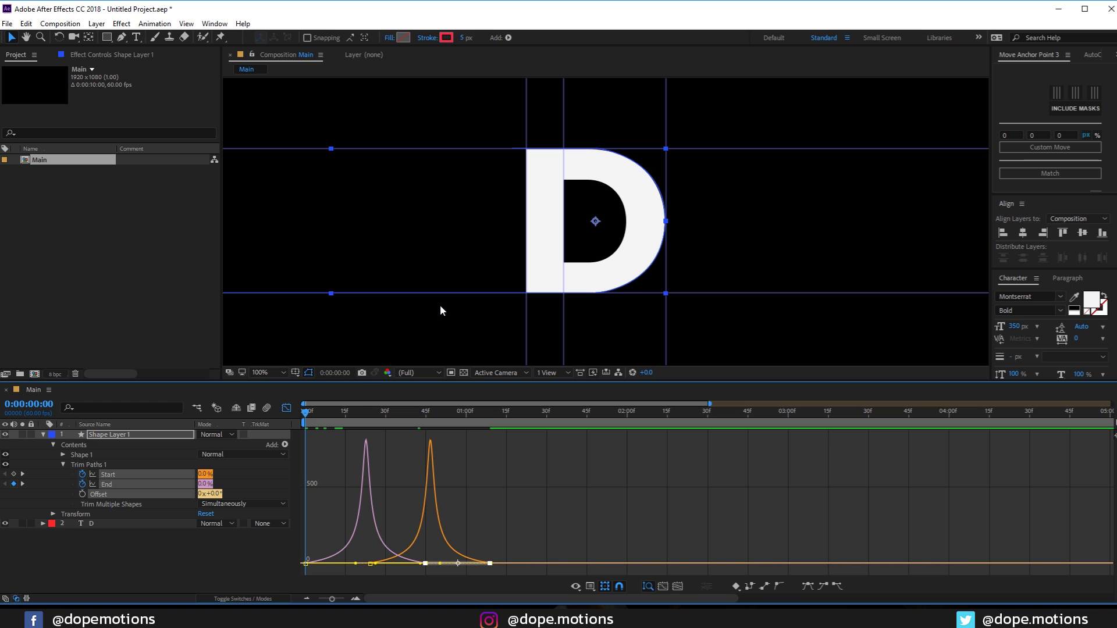
key("comma")
key("space")
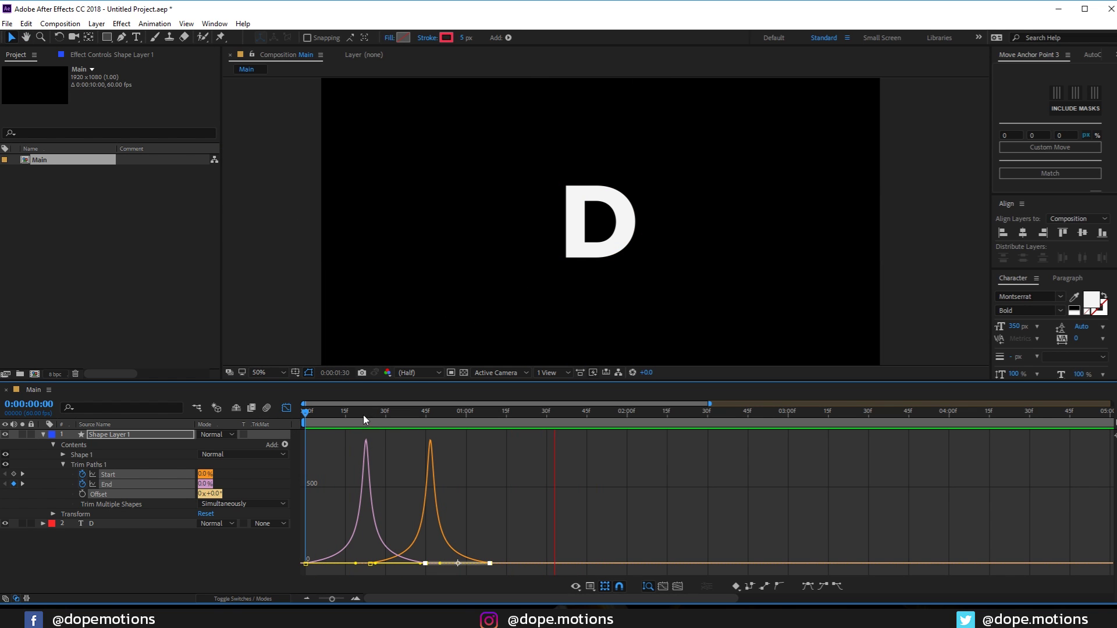
left_click(99, 434)
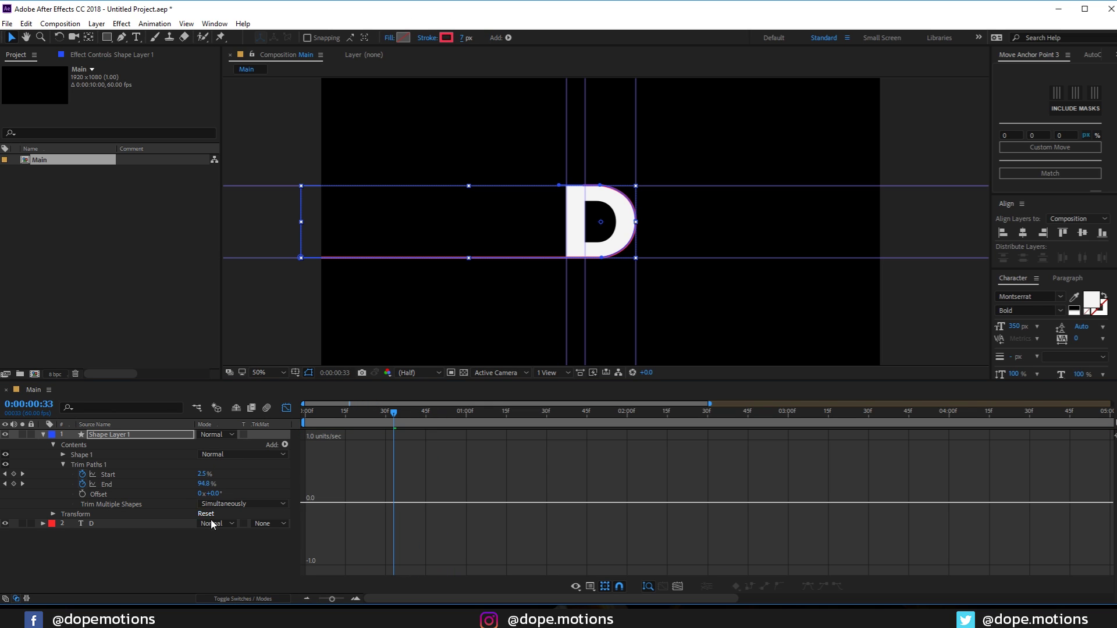
left_click(578, 442)
left_click(287, 408)
left_click_drag(379, 425, 628, 436)
key("space")
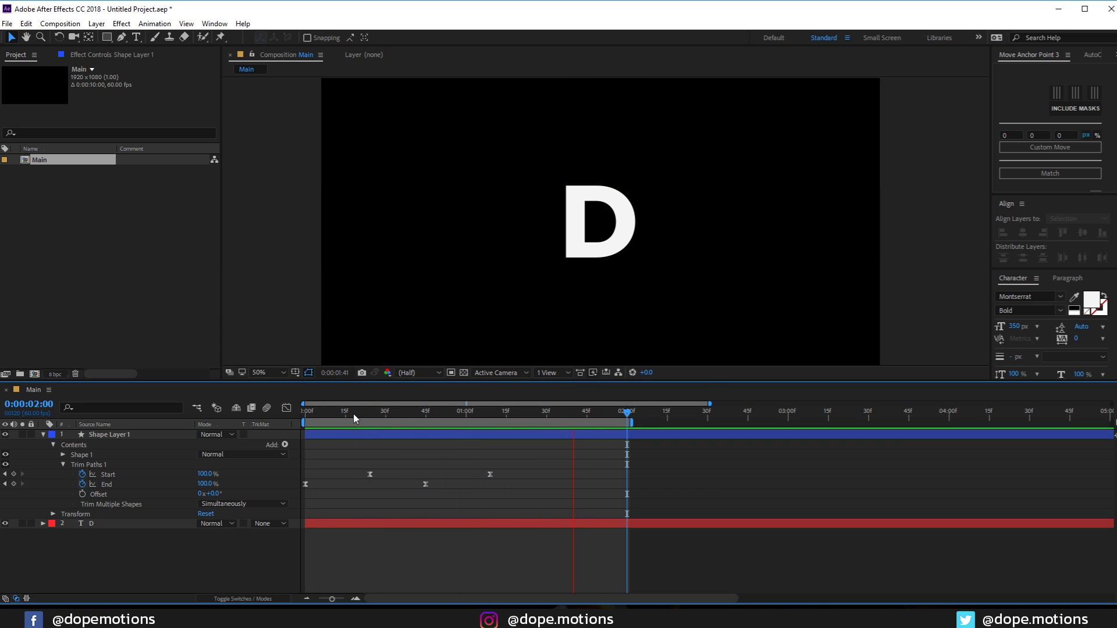
Draw a first vertical red line through the D's stem on Shape Layer 1.
key("space")
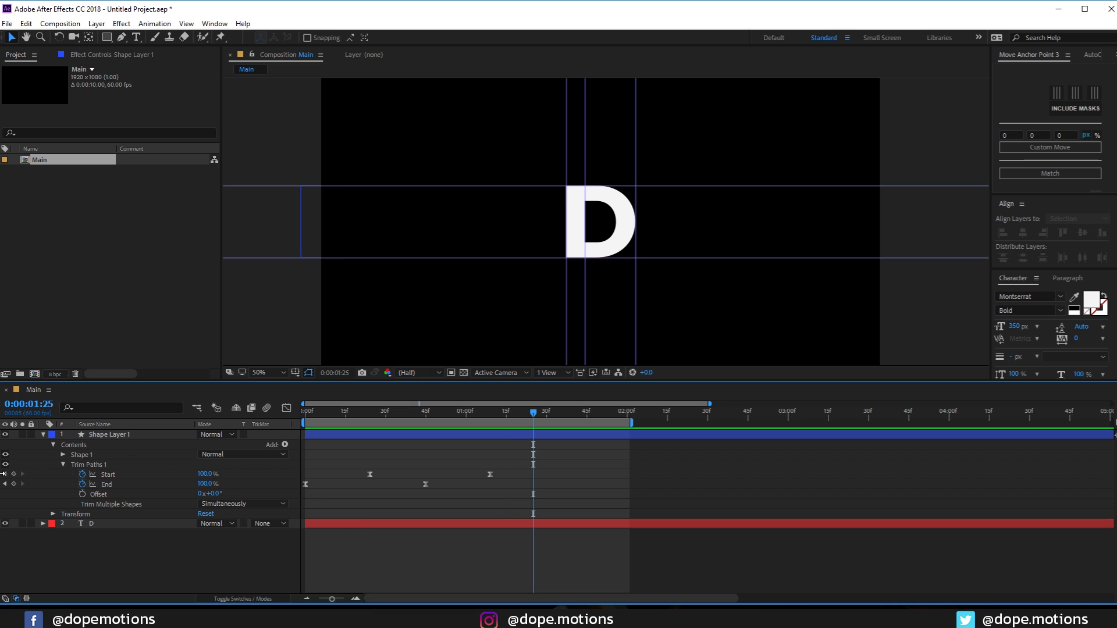
left_click(112, 435)
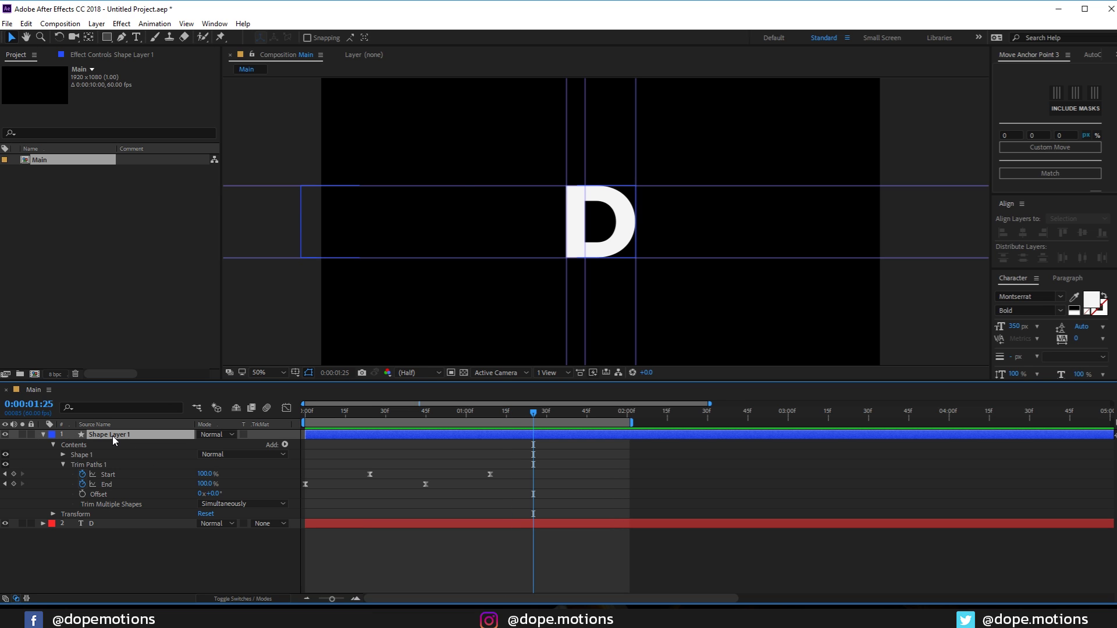
left_click(123, 38)
key("slash")
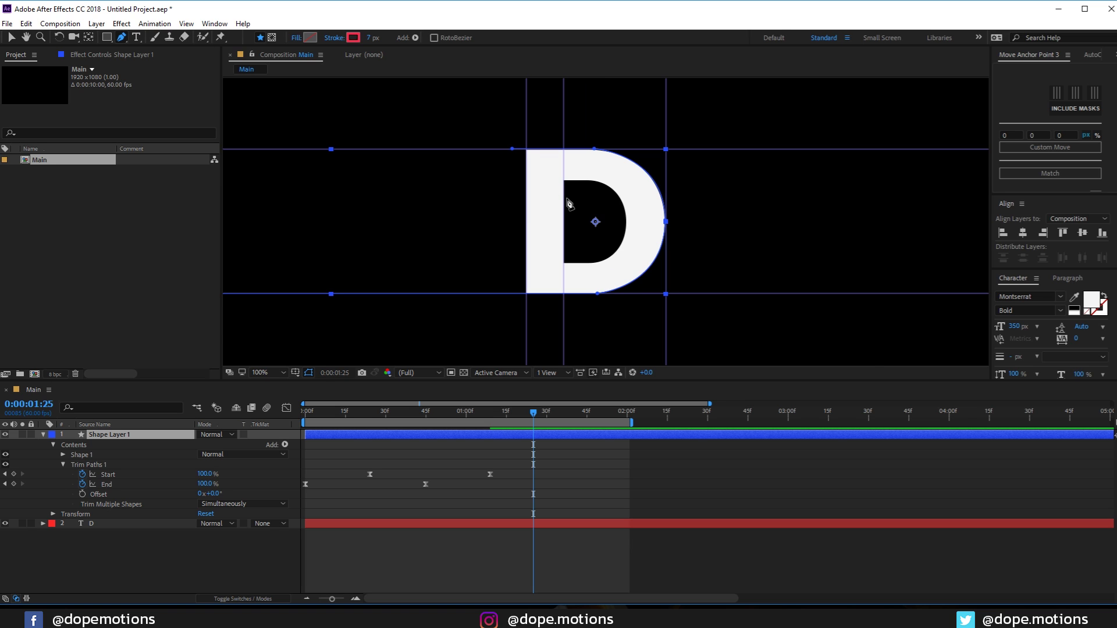
key("comma")
key("comma")
left_click(567, 108)
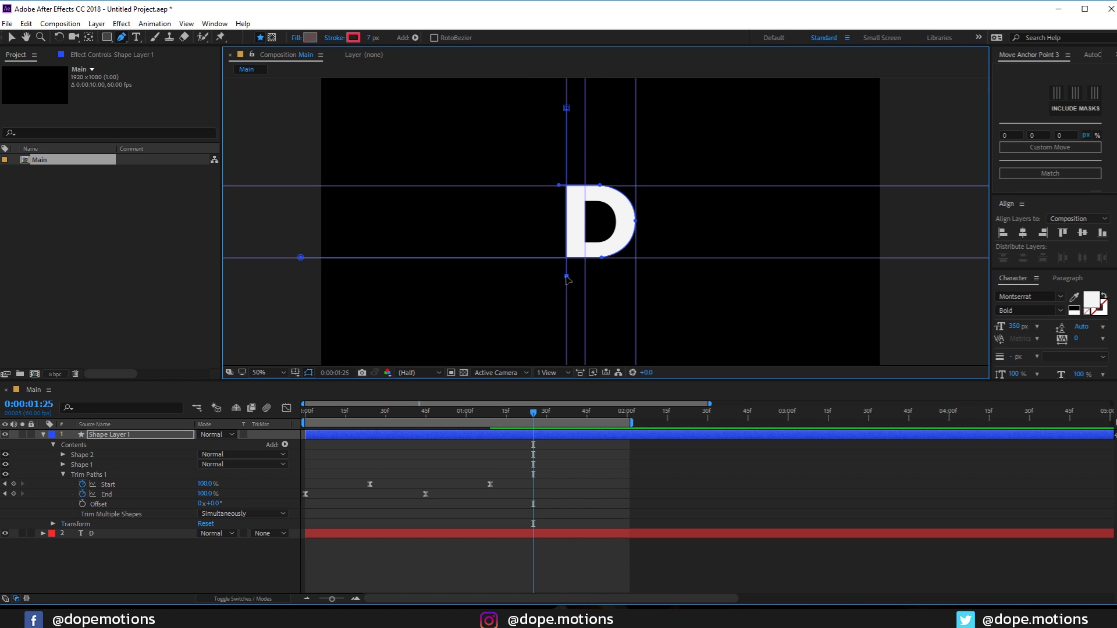
key("F2")
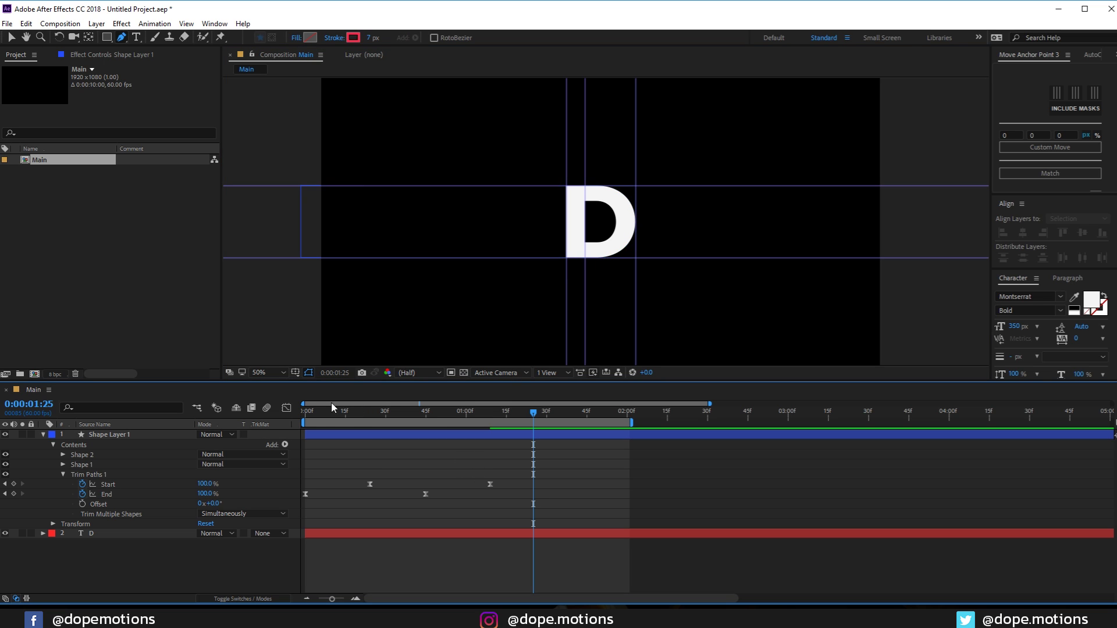
mouse_move(330, 403)
left_mouse_down()
mouse_move(446, 410)
mouse_move(320, 405)
mouse_move(424, 406)
left_mouse_up()
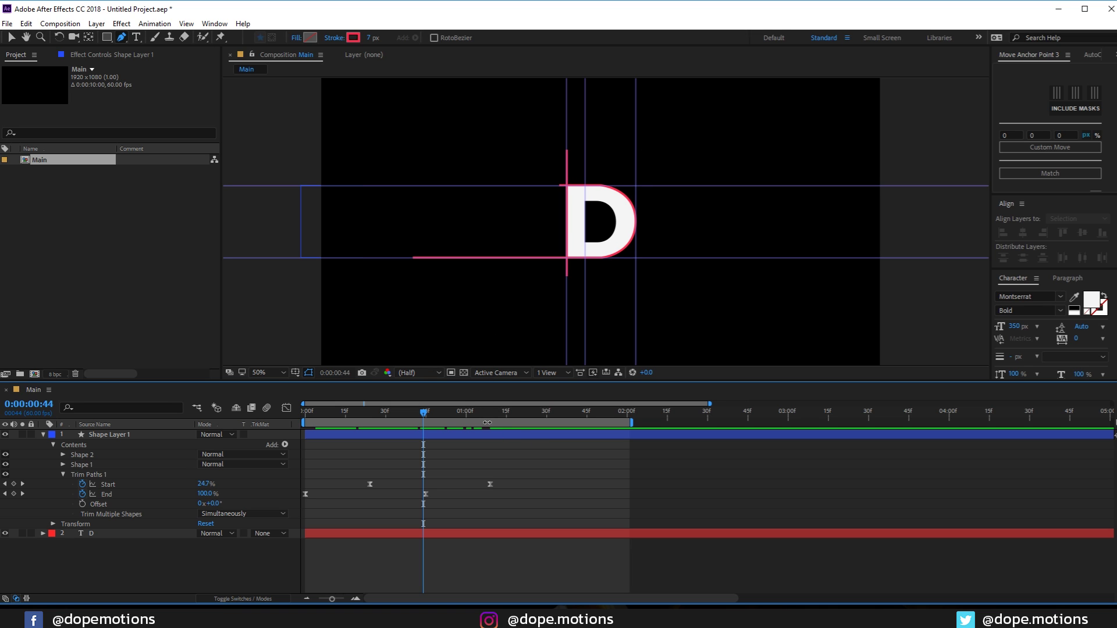
Add a second vertical line through the D's stem on Shape Layer 1.
left_click(107, 435)
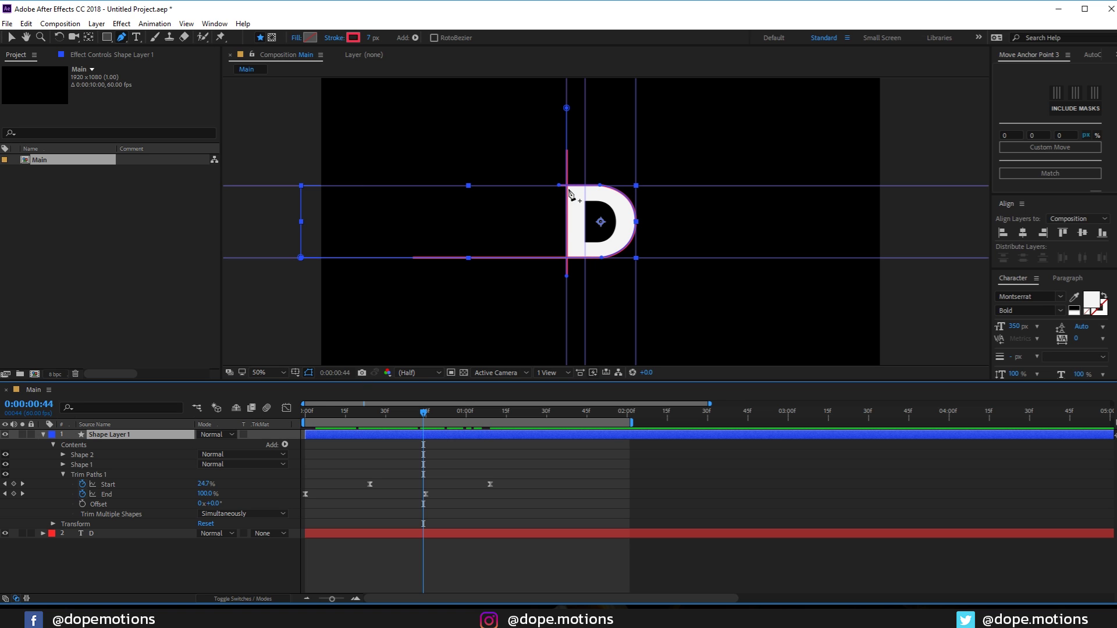
left_click(585, 348)
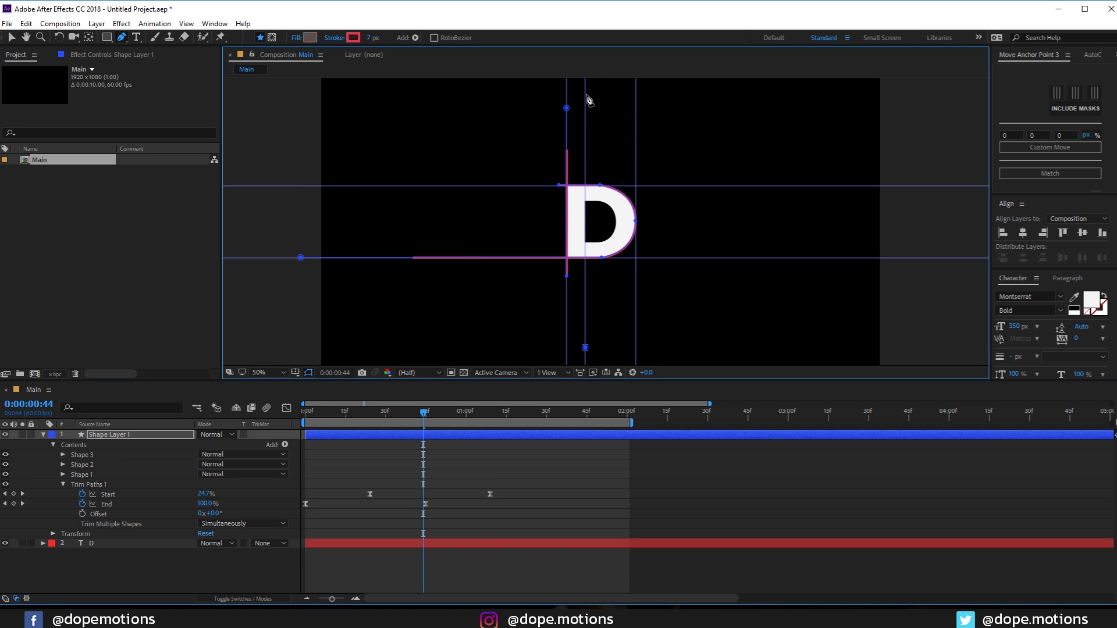
left_click(487, 466)
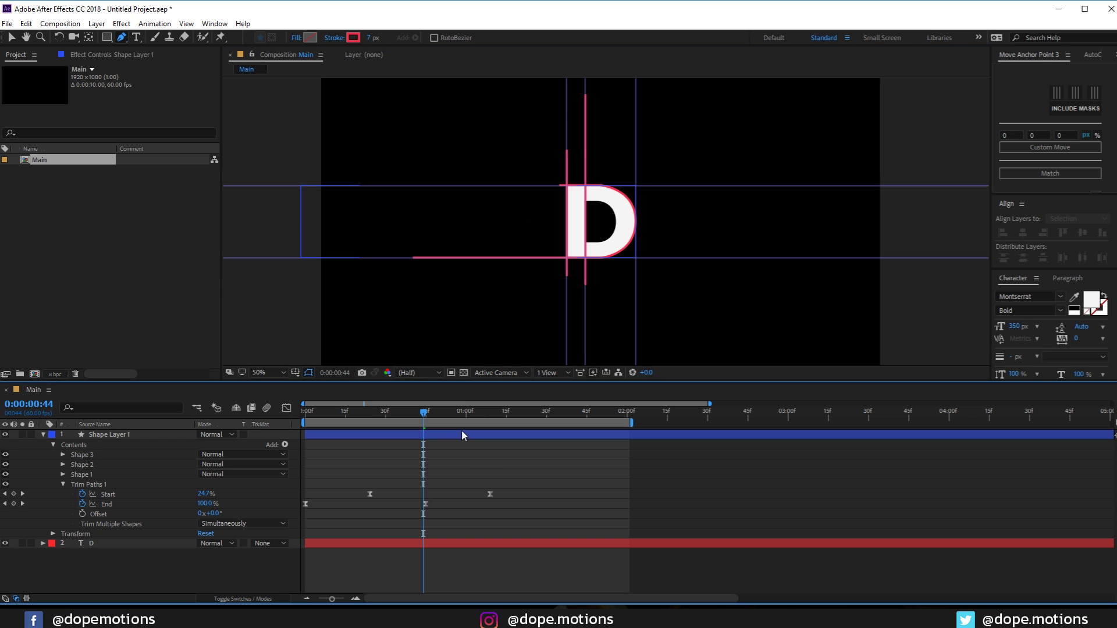
left_click(542, 436)
scroll(611, 190, "up", 2)
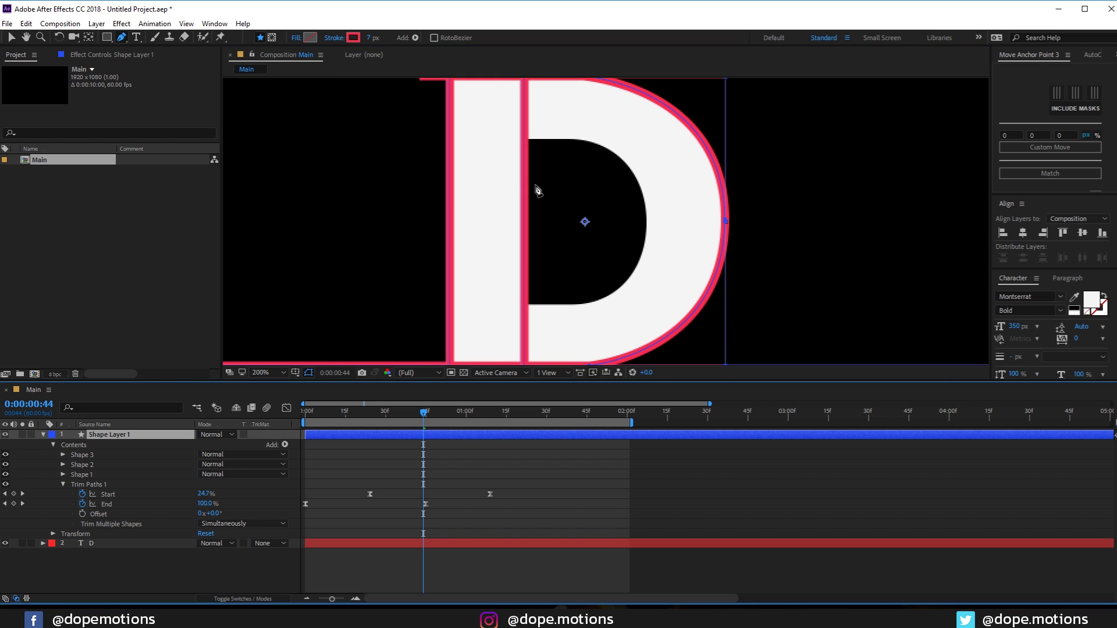
scroll(406, 155, "down", 2)
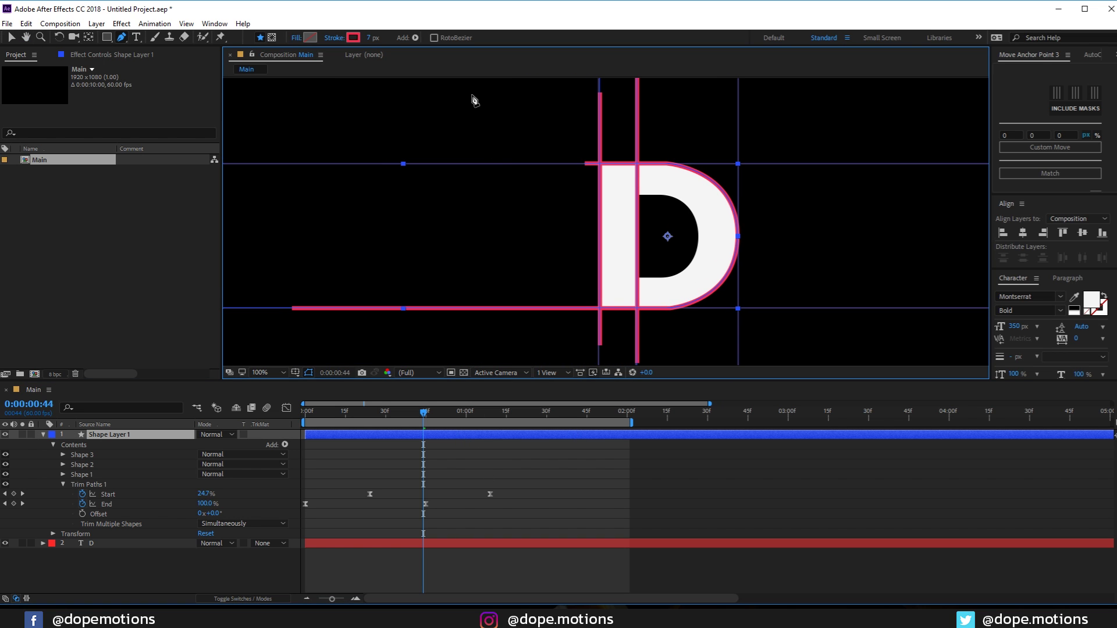
Show rulers and add horizontal guides at about y 341 and y 482.
key("ctrl+r")
left_click_drag(522, 80, 527, 199)
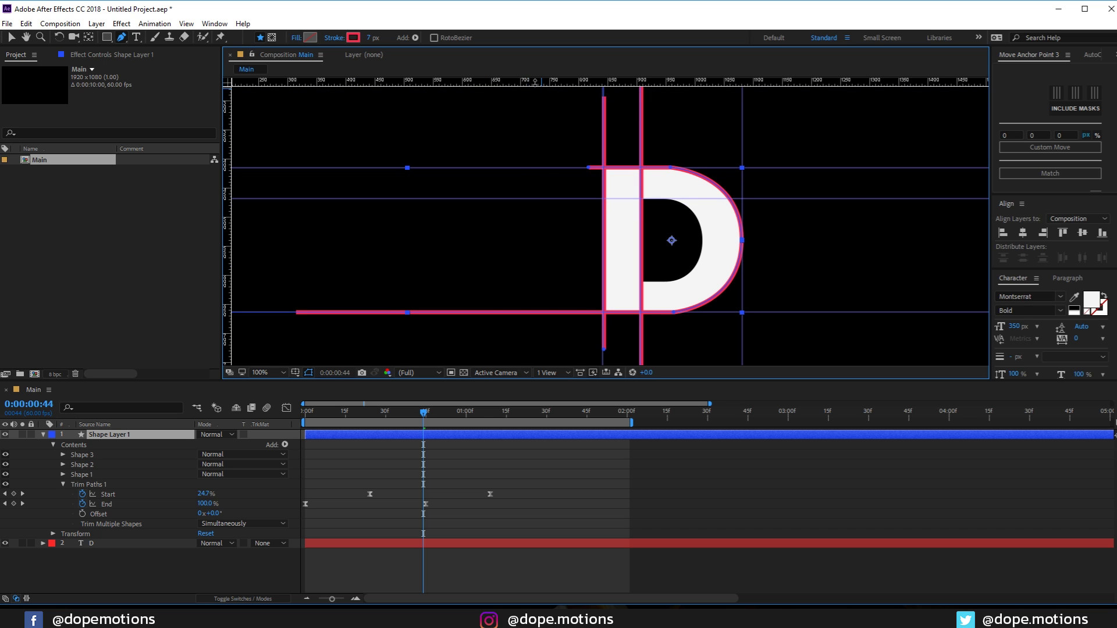
left_click_drag(522, 82, 529, 280)
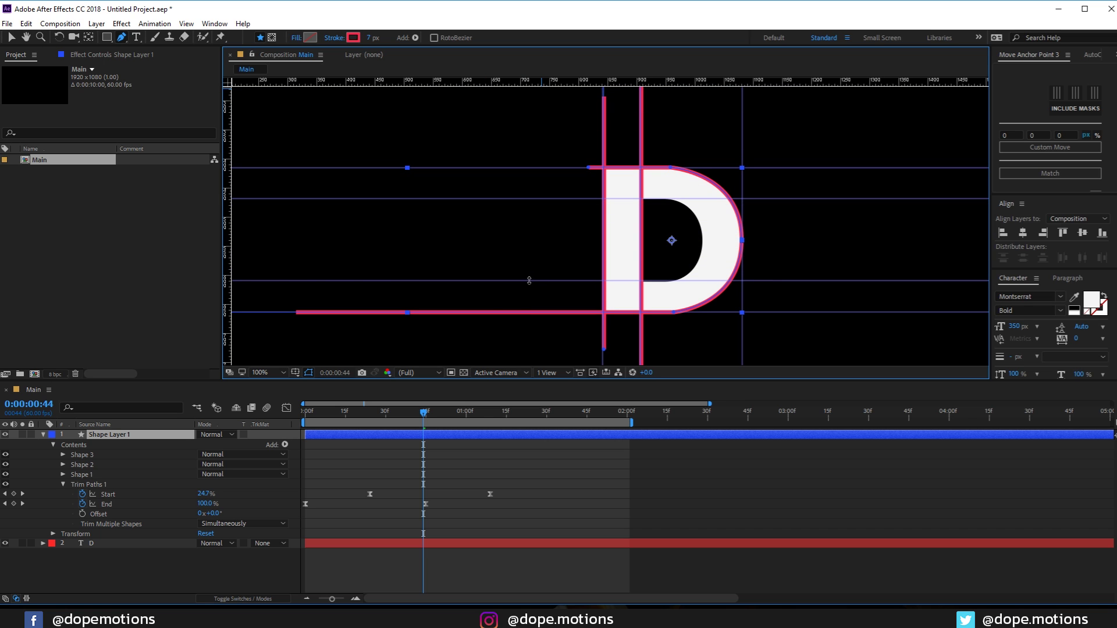
Draw a curved test line around the D's bowl on a new layer, then delete Shape Layer 2.
left_click(528, 457)
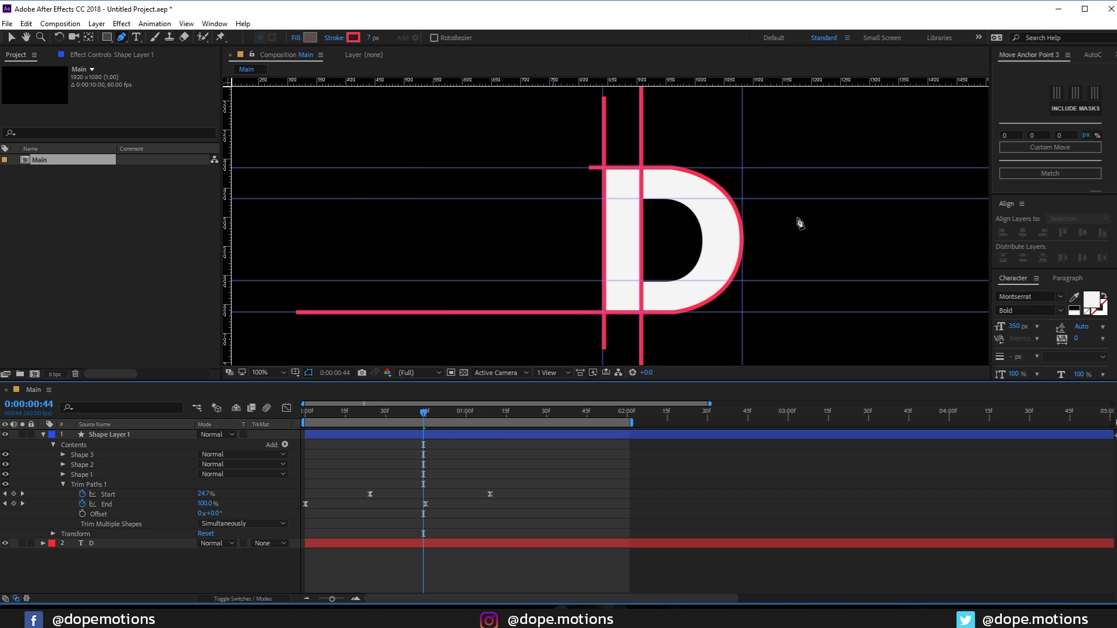
left_click(279, 200)
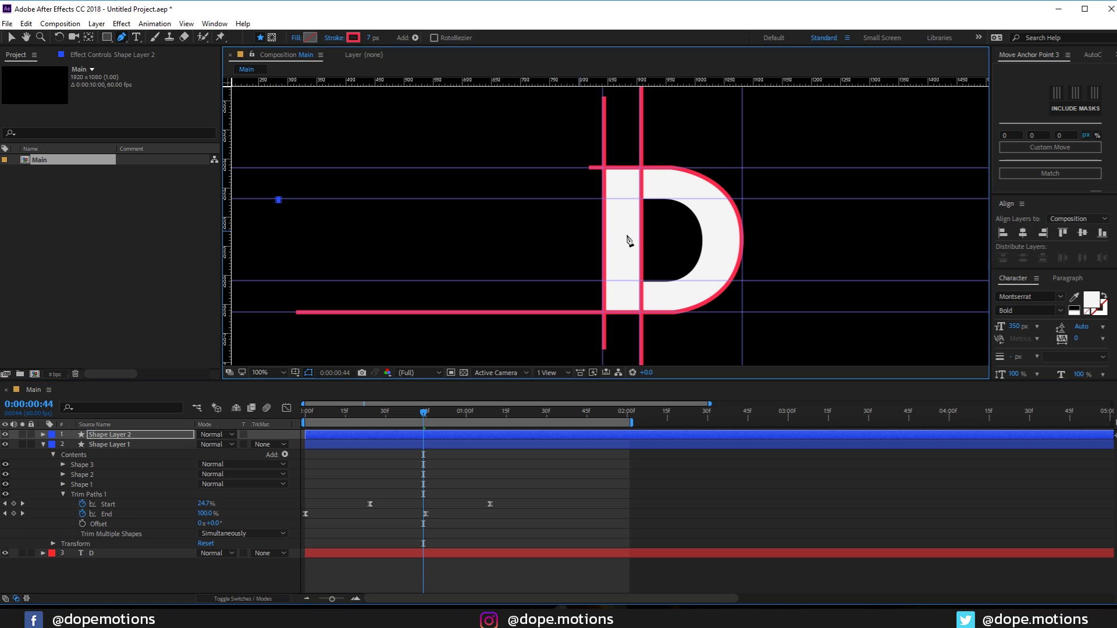
left_click(663, 200)
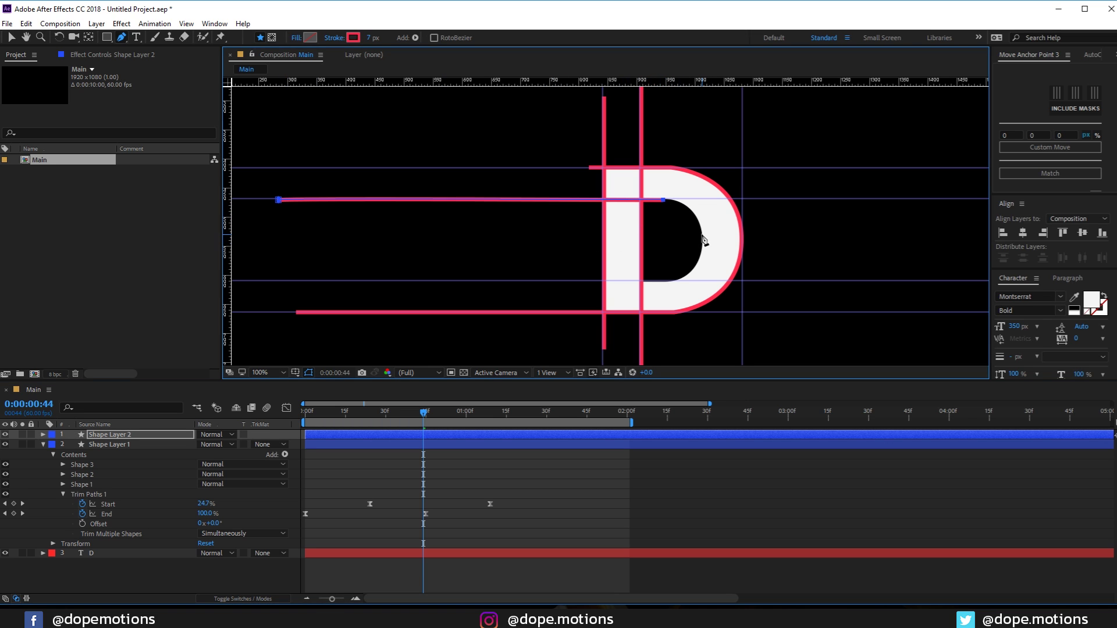
left_click_drag(702, 238, 698, 278)
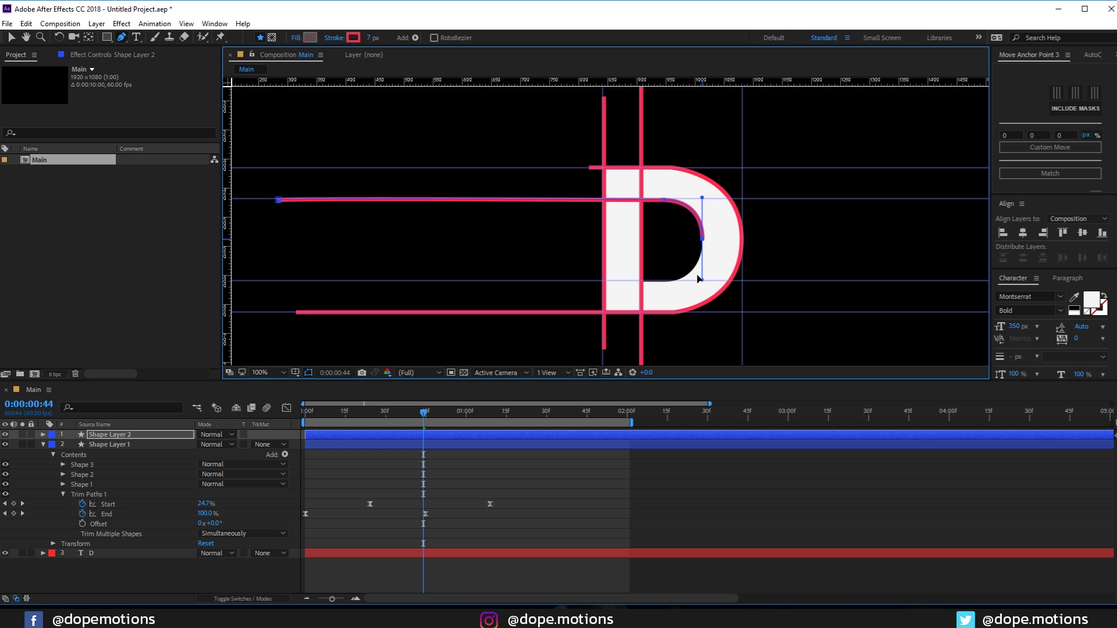
left_click(626, 482)
mouse_move(390, 416)
left_mouse_down()
mouse_move(323, 420)
mouse_move(382, 422)
left_mouse_up()
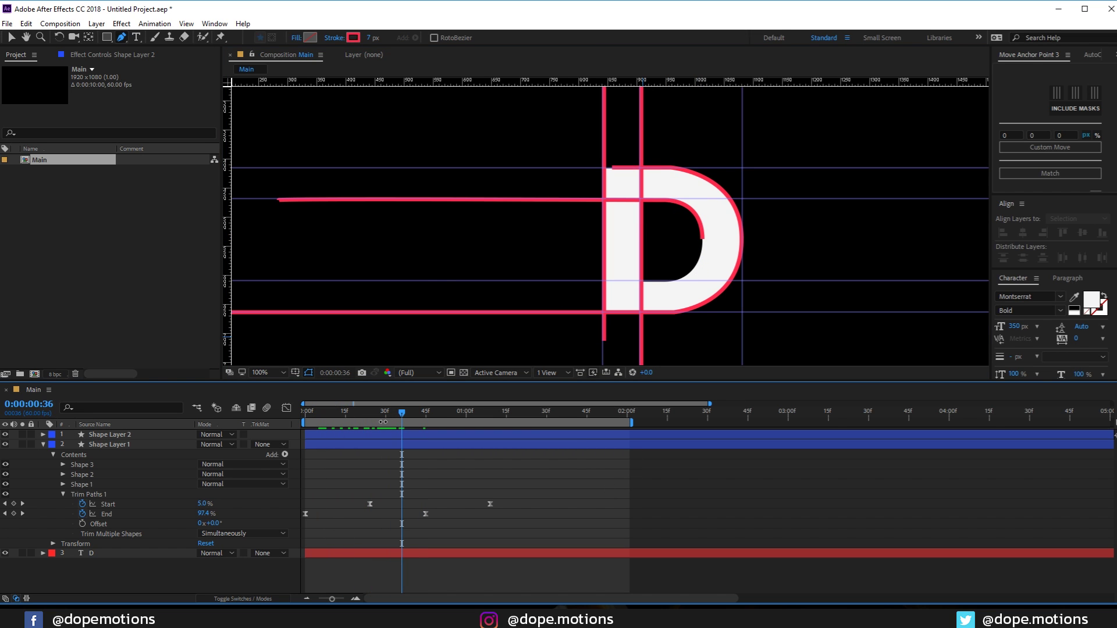
left_click(101, 434)
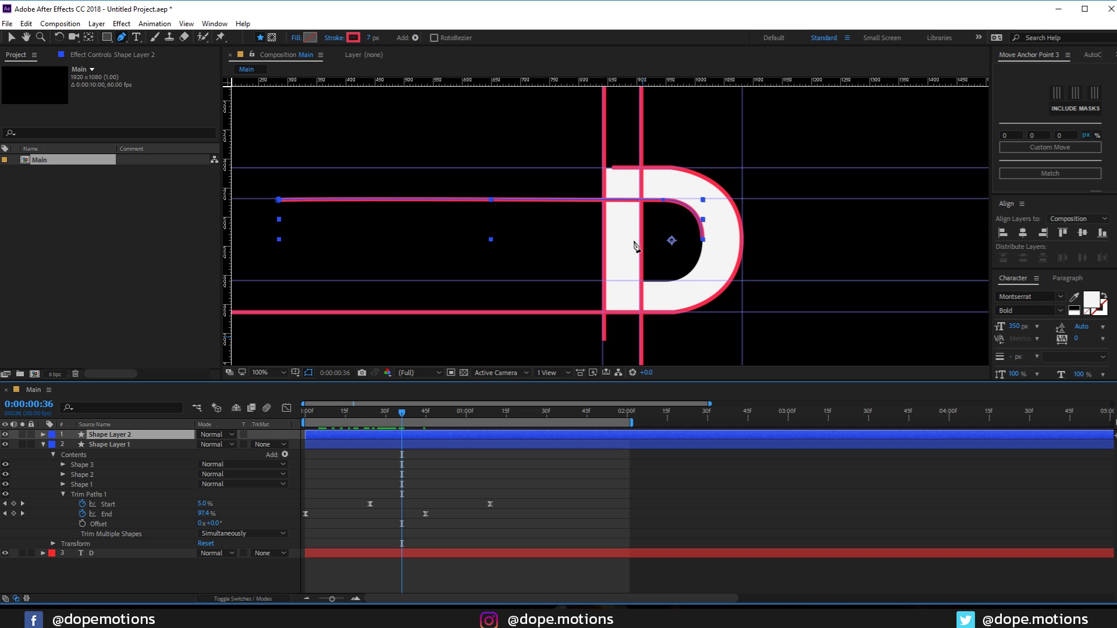
key("Delete")
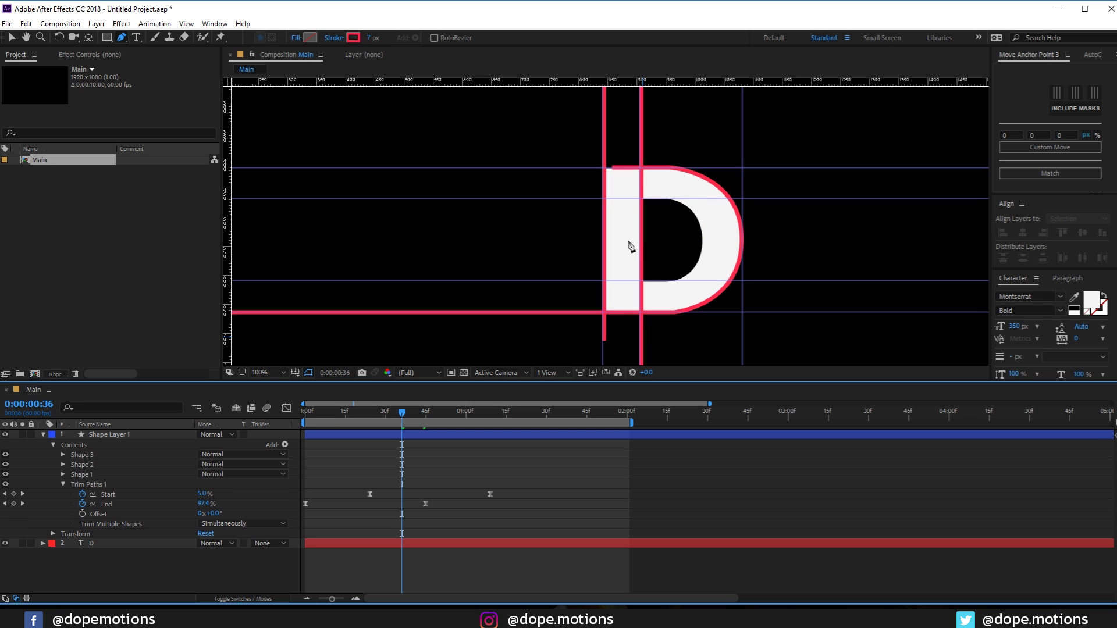
Draw a fourth path in Shape Layer 1 along the upper guide, curving into the D's bowl, then scrub to preview.
left_click(107, 434)
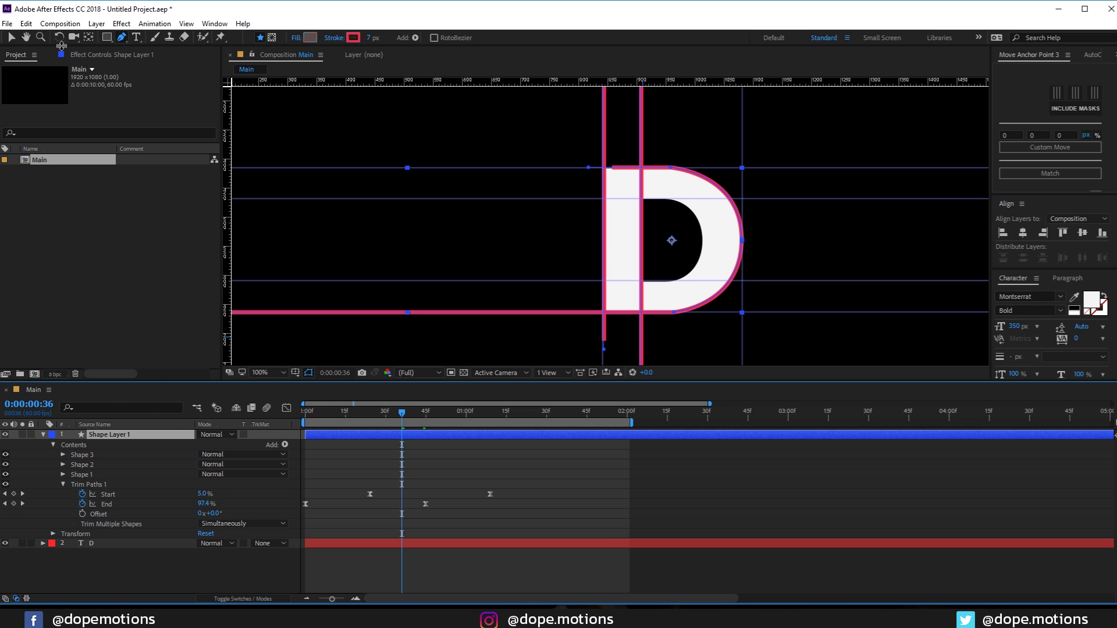
left_click(252, 199)
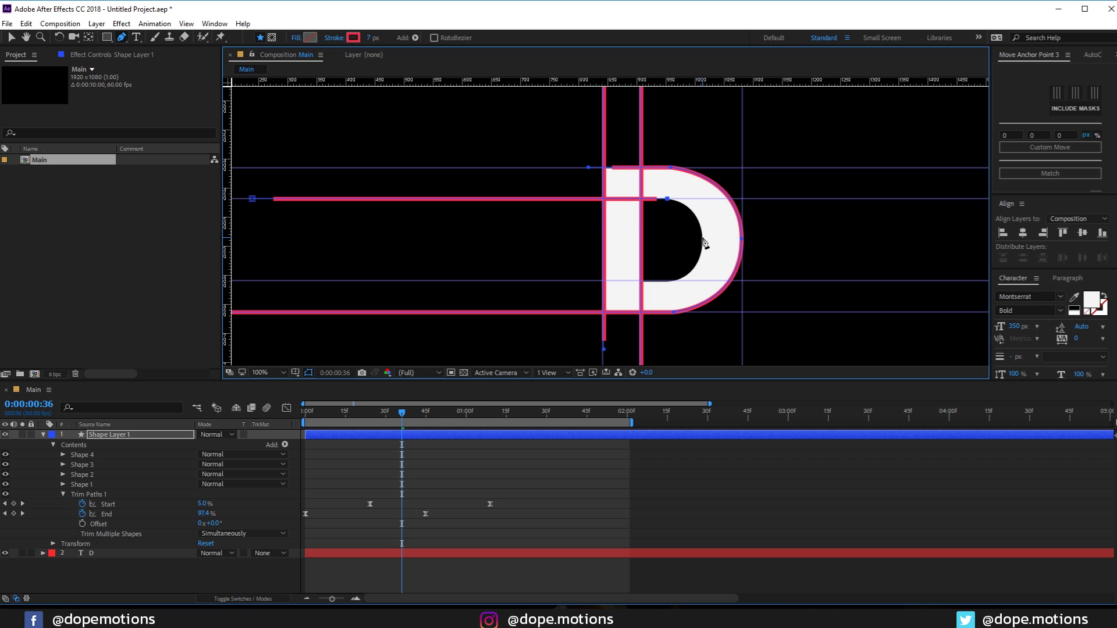
left_click_drag(703, 238, 700, 272)
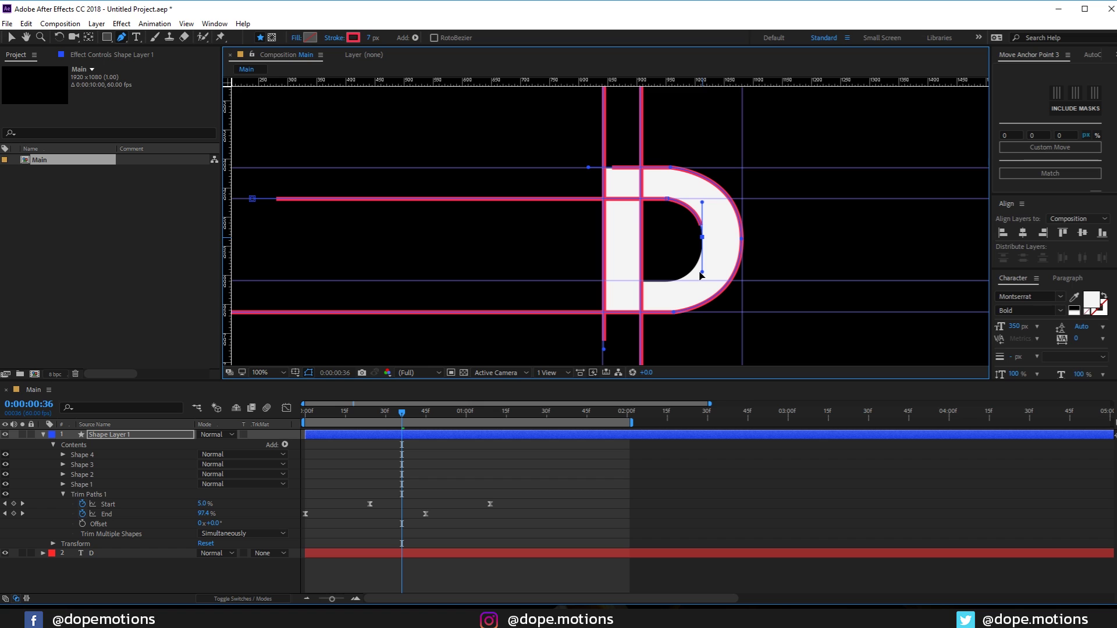
left_click(471, 460)
mouse_move(344, 412)
left_mouse_down()
mouse_move(319, 412)
mouse_move(474, 422)
mouse_move(361, 412)
mouse_move(401, 411)
left_mouse_up()
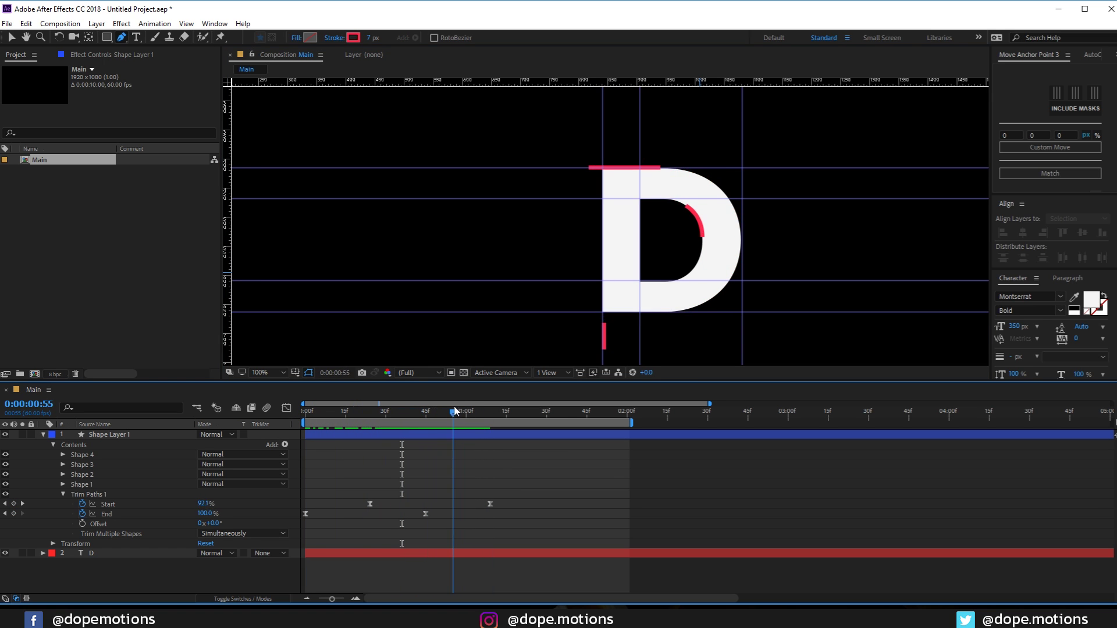
left_click_drag(454, 410, 420, 411)
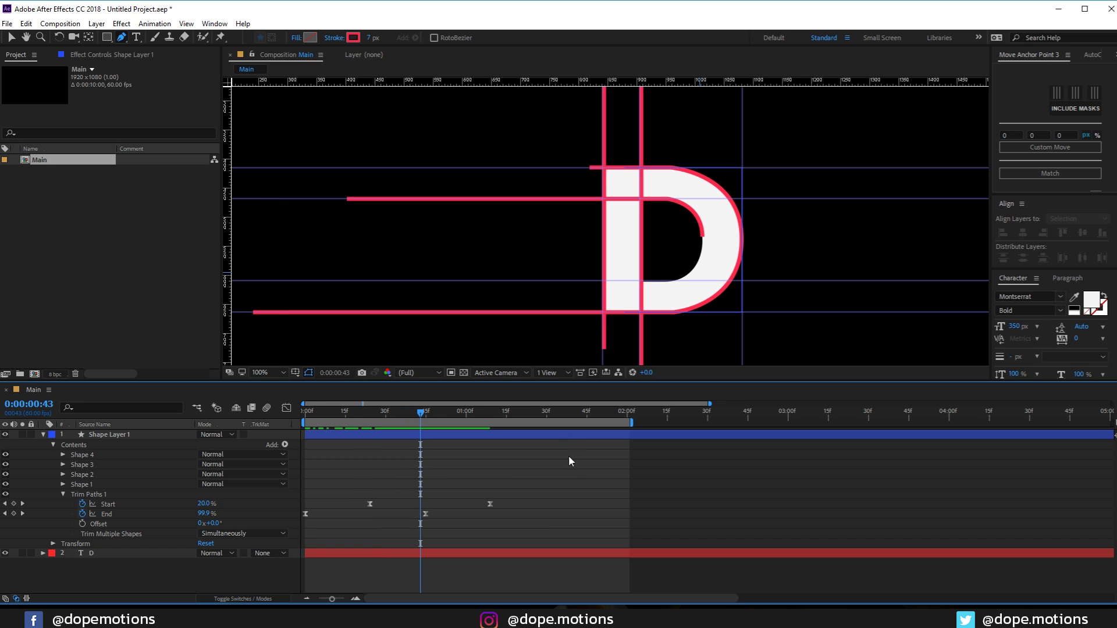
Draw two horizontal lines from right of the D to its left, one mid-height and one on the upper guide.
scroll(589, 230, "down", 1)
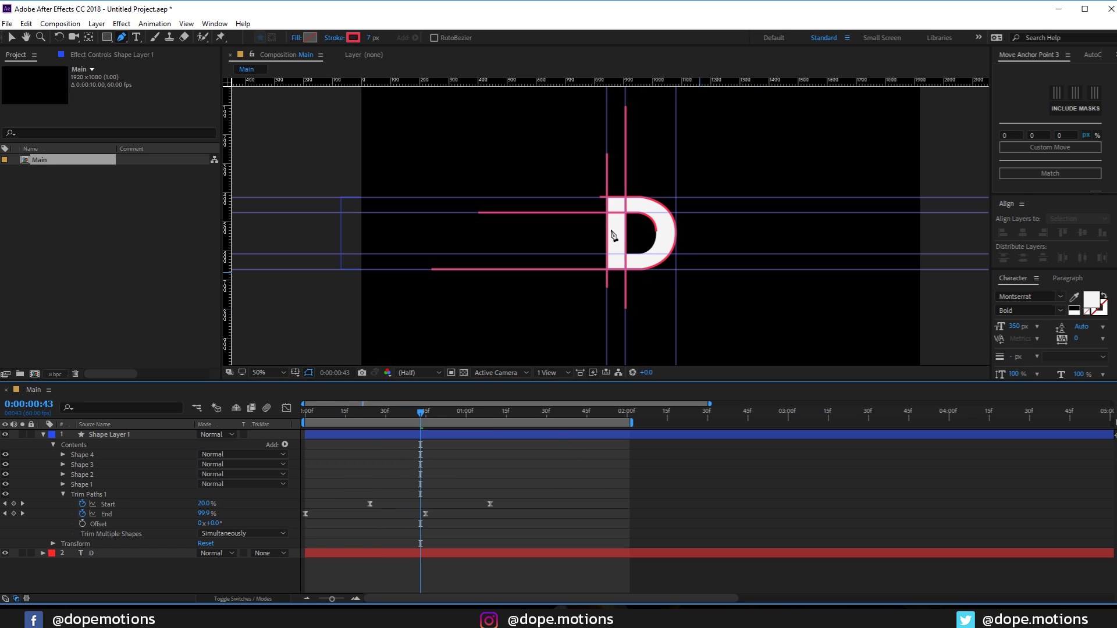
left_click(776, 254)
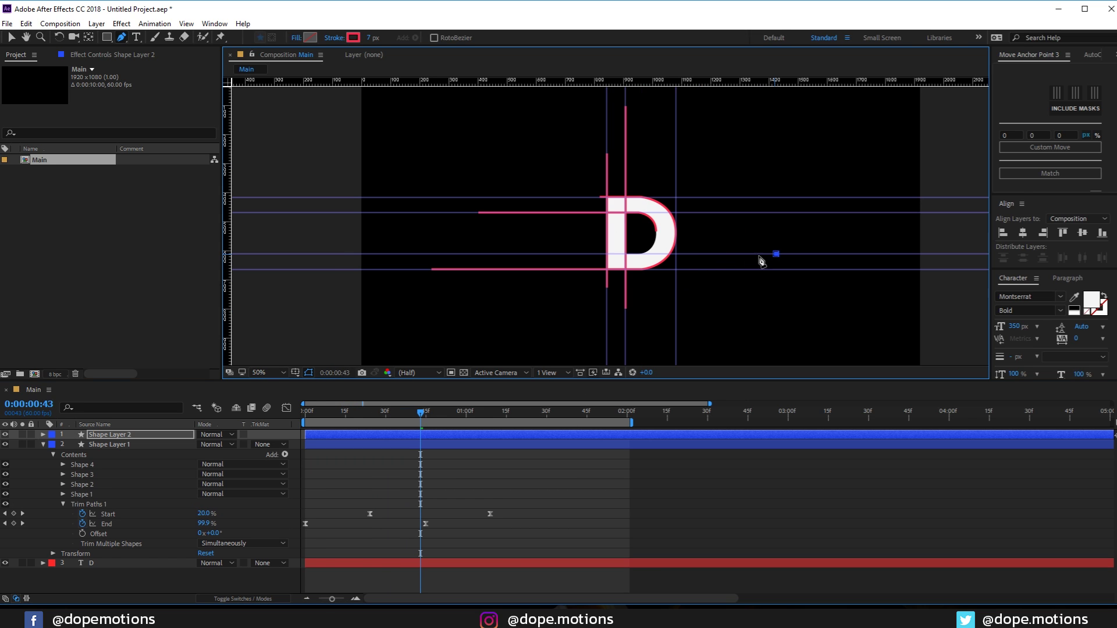
left_click(539, 254)
left_click(523, 484)
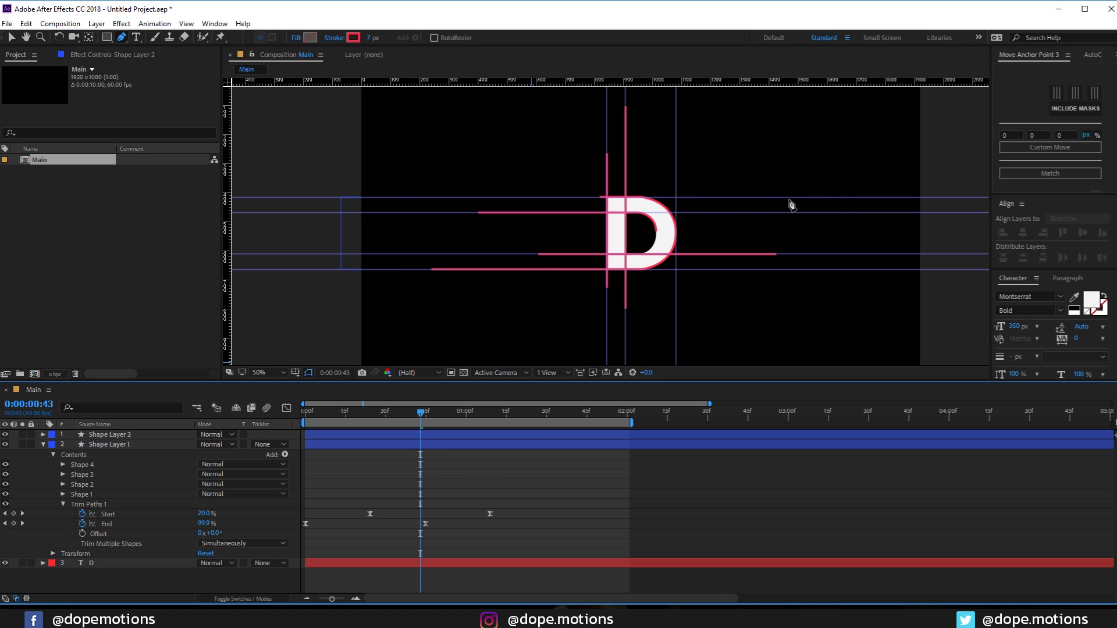
left_click(933, 198)
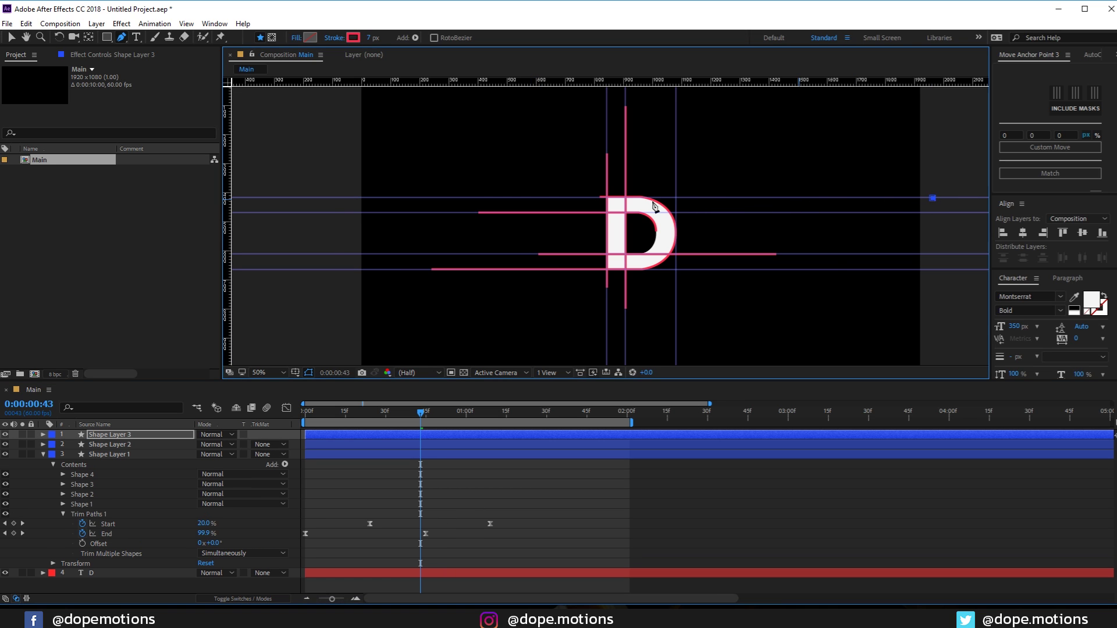
left_click(532, 198)
left_click(511, 469)
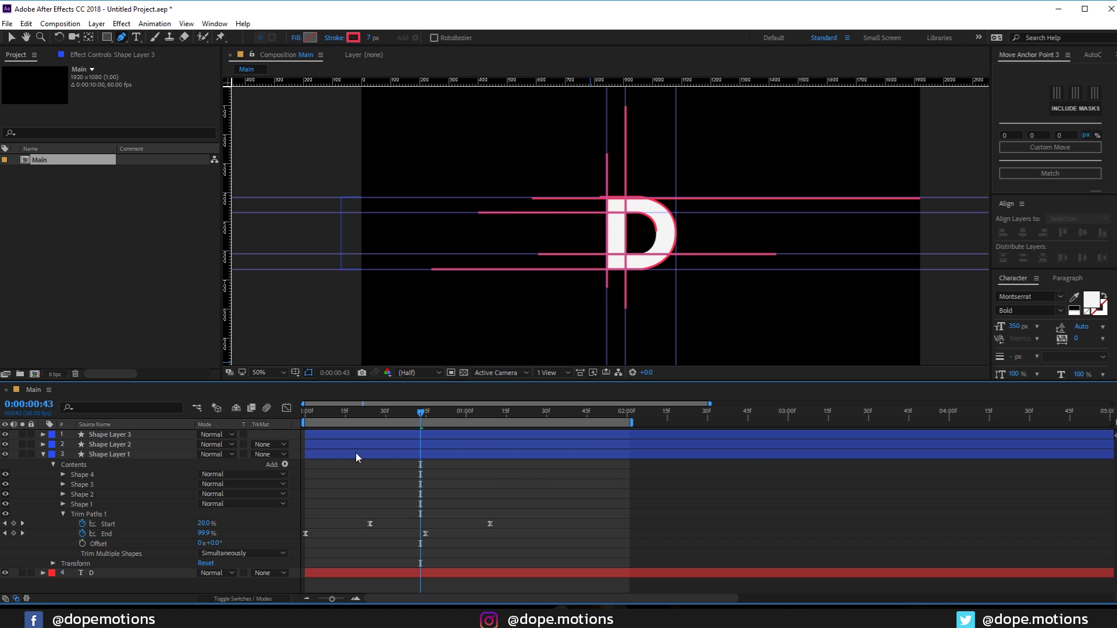
Delete the stray Shape Layer 2 and Shape Layer 3 created by those lines.
left_click(123, 434)
left_click(119, 444, "shift")
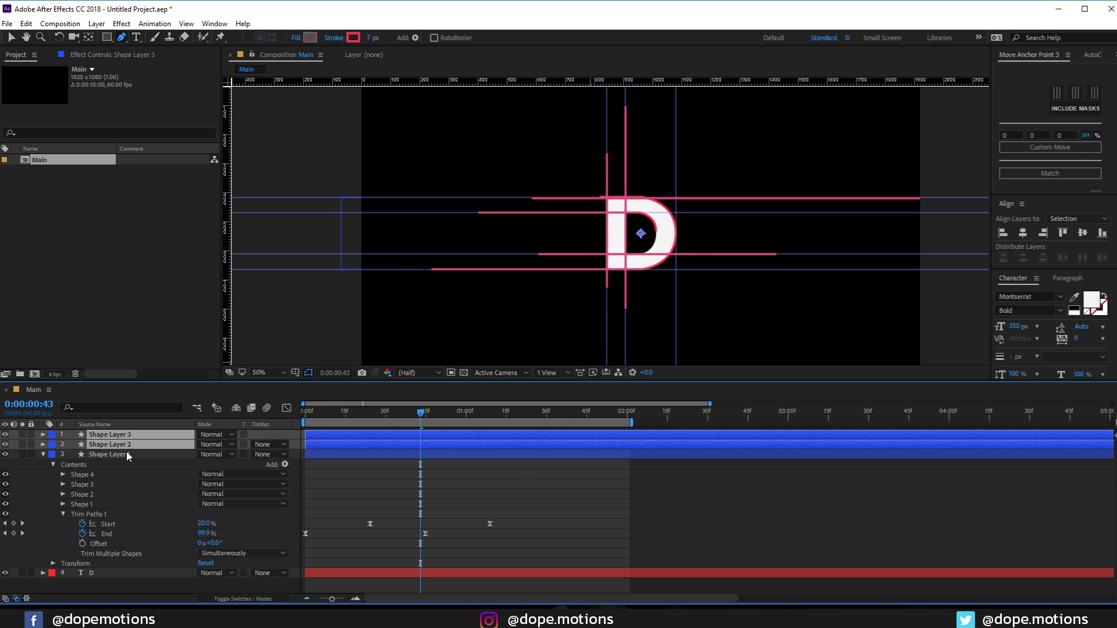
key("Delete")
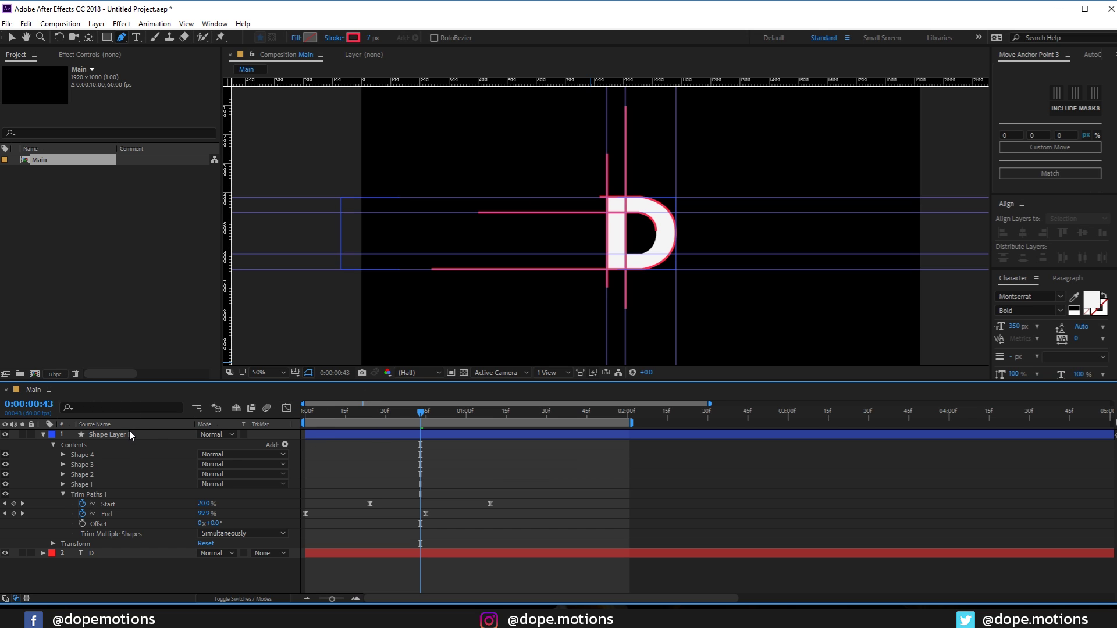
Redraw the two horizontal lines inside Shape Layer 1 as Shape 5 and Shape 6, then scrub to check.
left_click(123, 434)
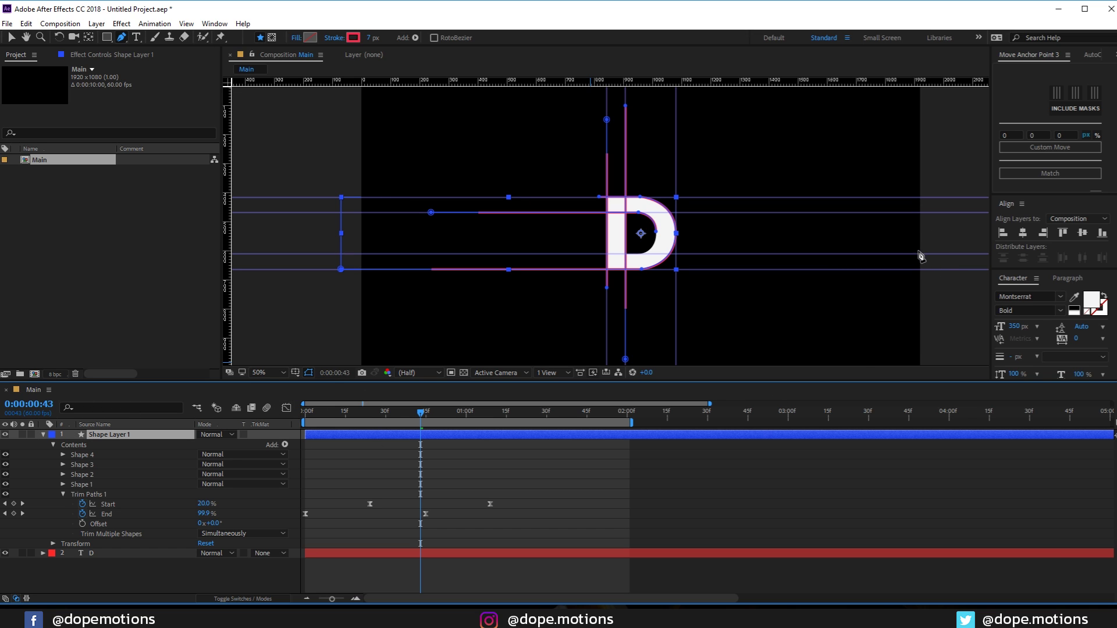
left_click(856, 254)
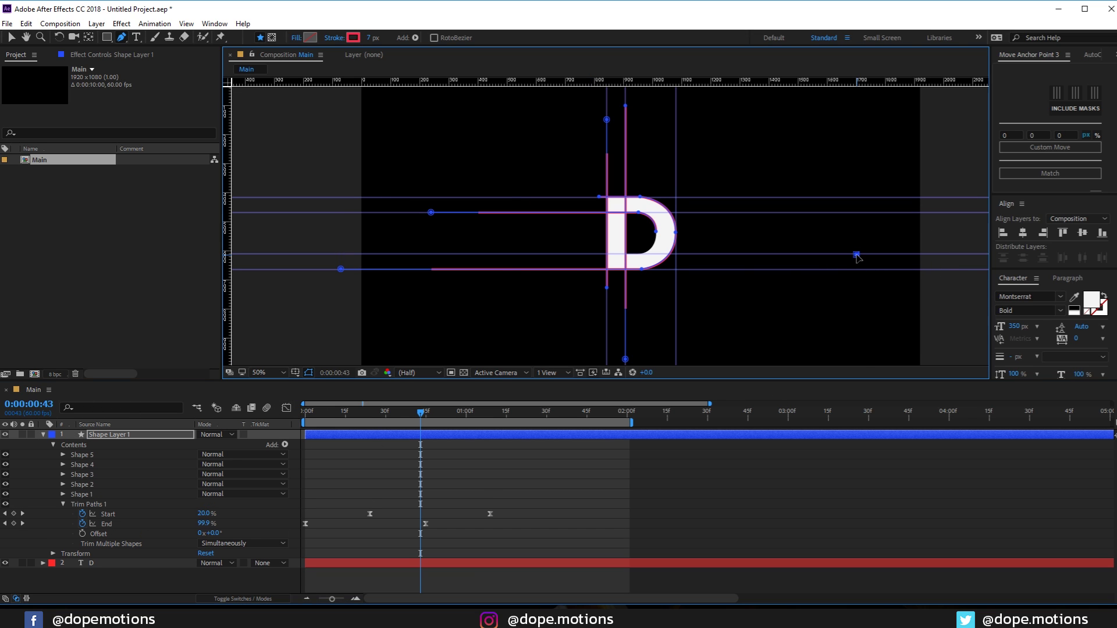
left_click(530, 254)
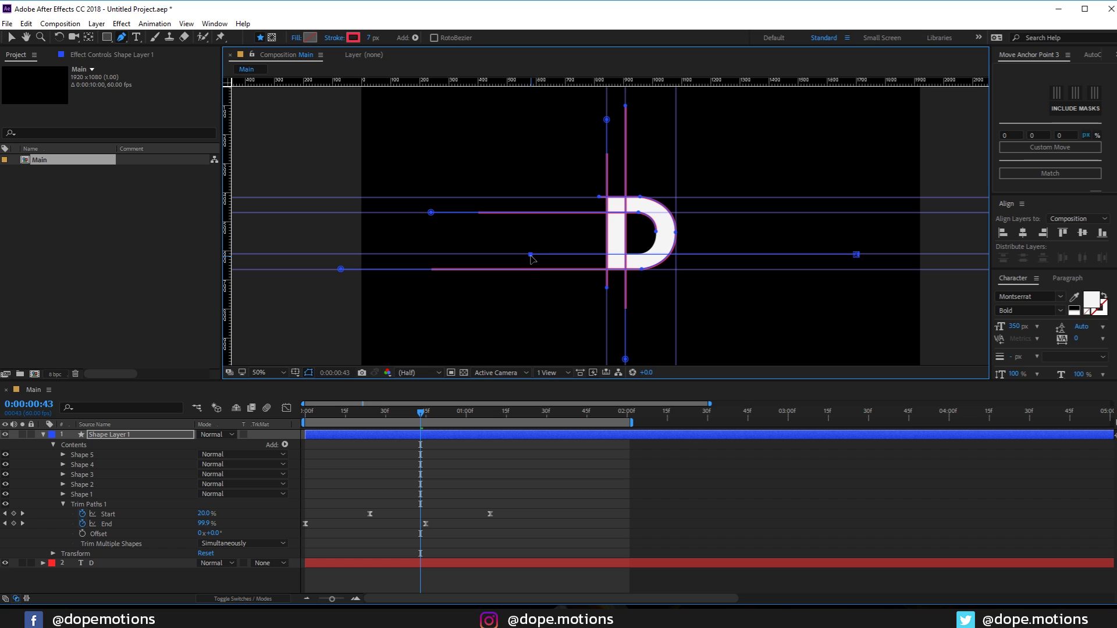
left_click(355, 446)
left_click(351, 432)
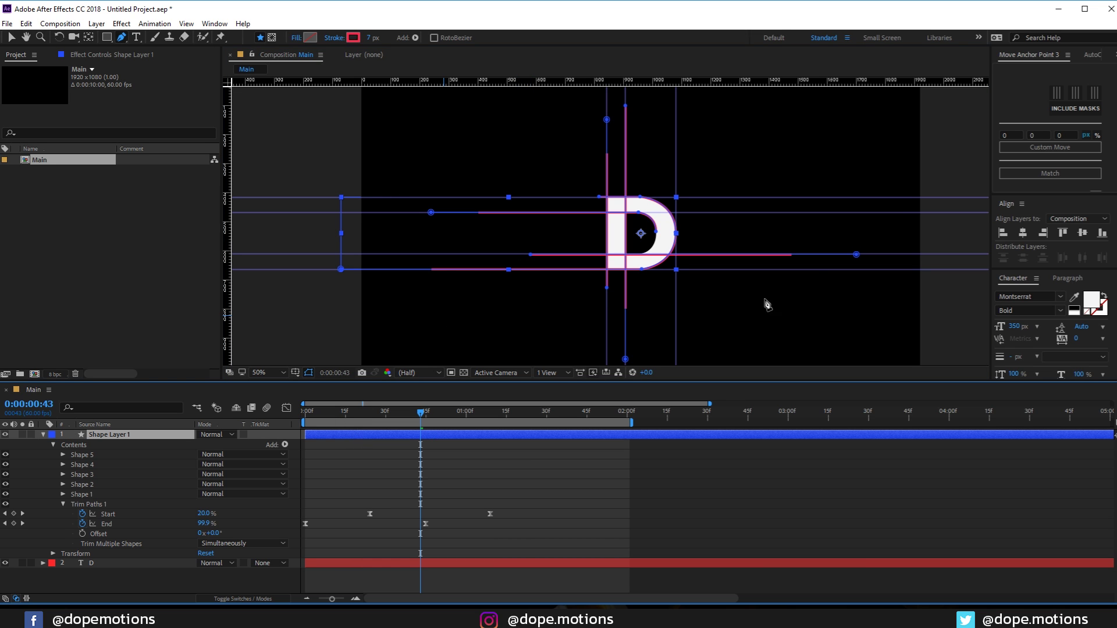
left_click(892, 196)
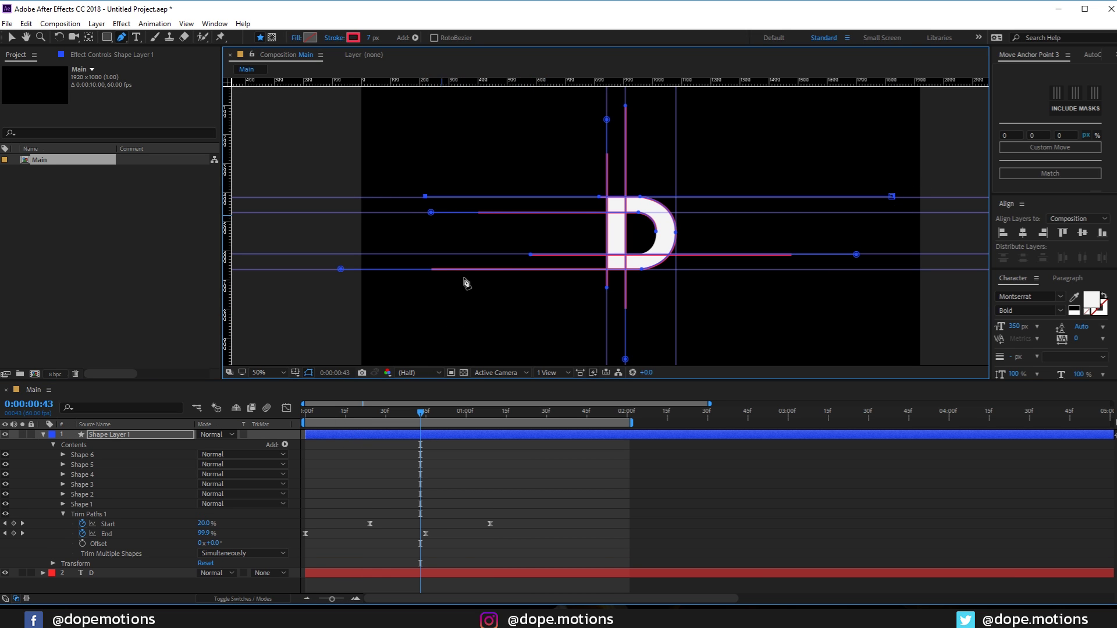
left_click(449, 462)
mouse_move(353, 410)
left_mouse_down()
mouse_move(314, 412)
mouse_move(473, 426)
mouse_move(355, 410)
mouse_move(436, 411)
mouse_move(349, 412)
mouse_move(463, 412)
mouse_move(367, 412)
mouse_move(396, 412)
left_mouse_up()
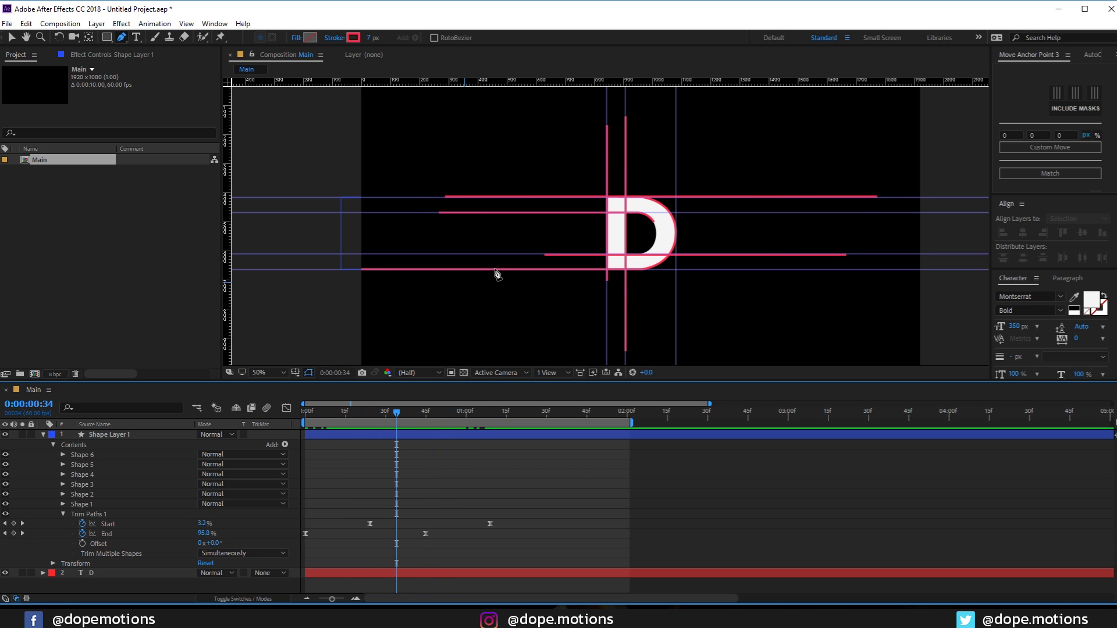
Hide the rulers, create shapes from the D text layer, and delete the original D text layer.
key("ctrl+r")
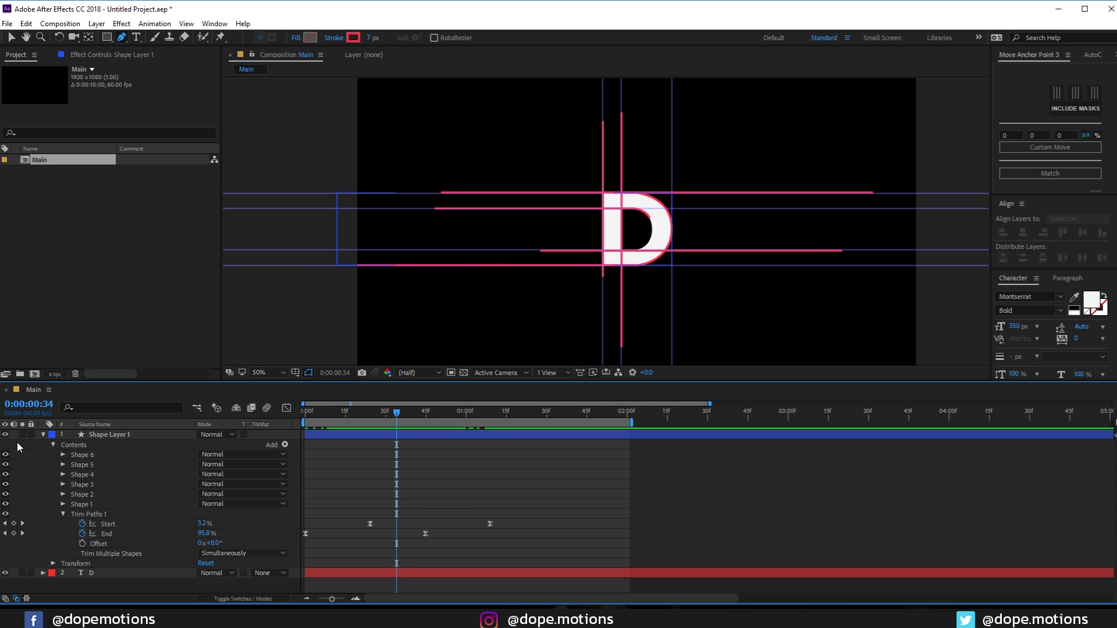
left_click(43, 434)
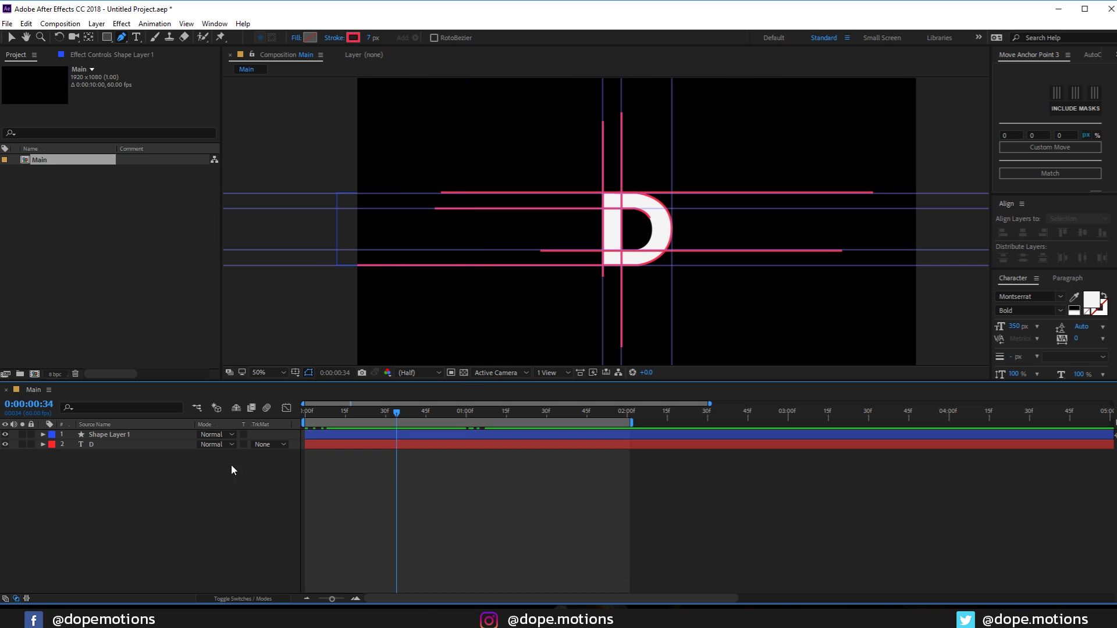
left_click(90, 444)
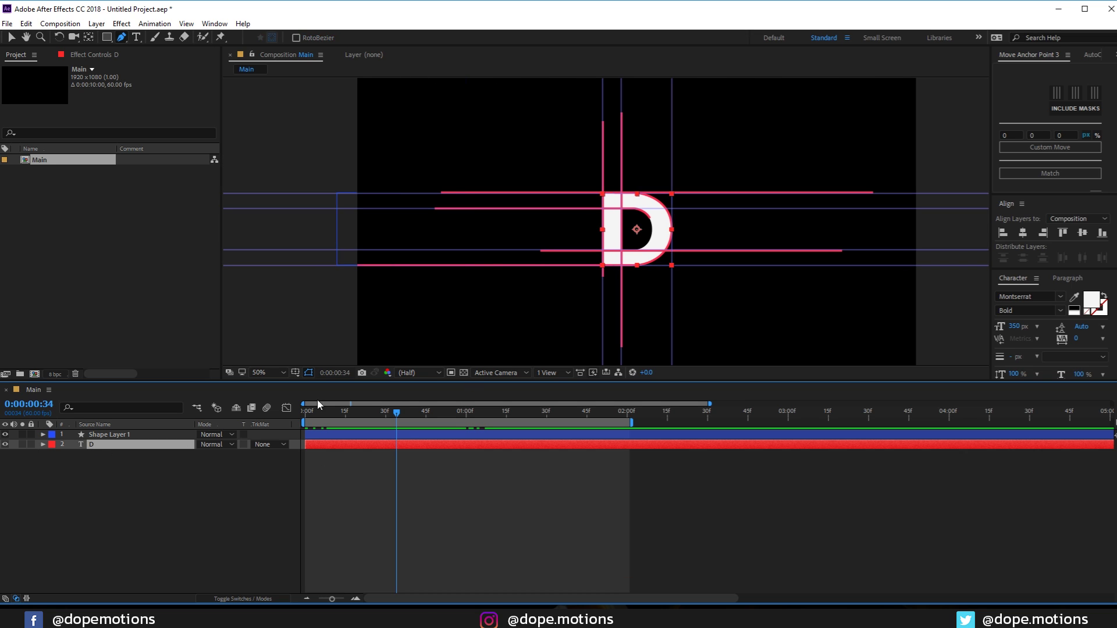
right_click(103, 446)
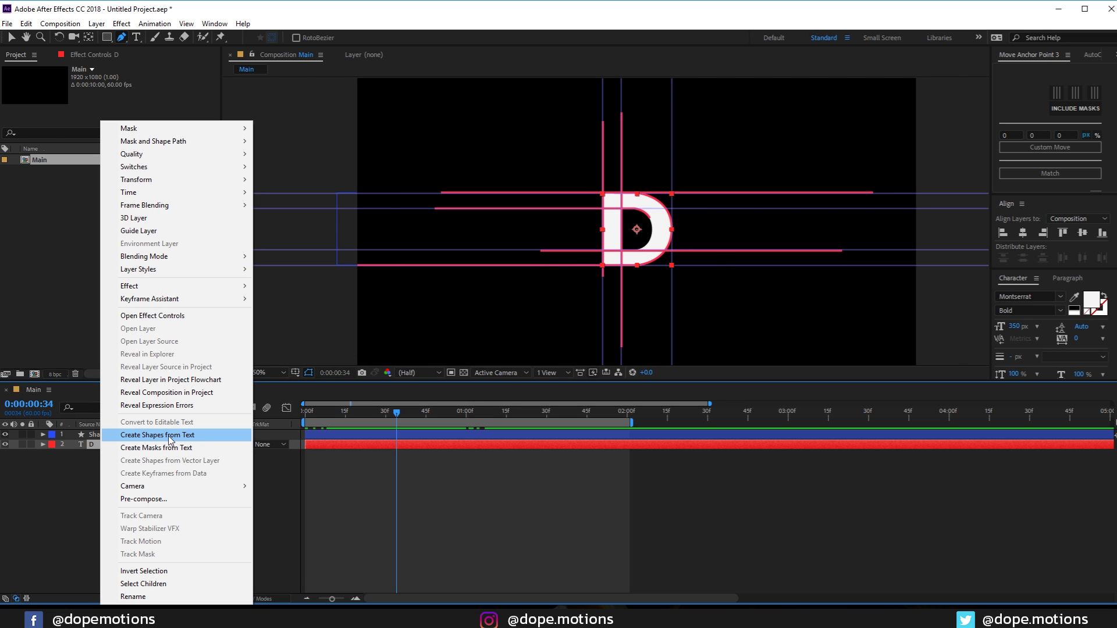
left_click(183, 441)
left_click(92, 455)
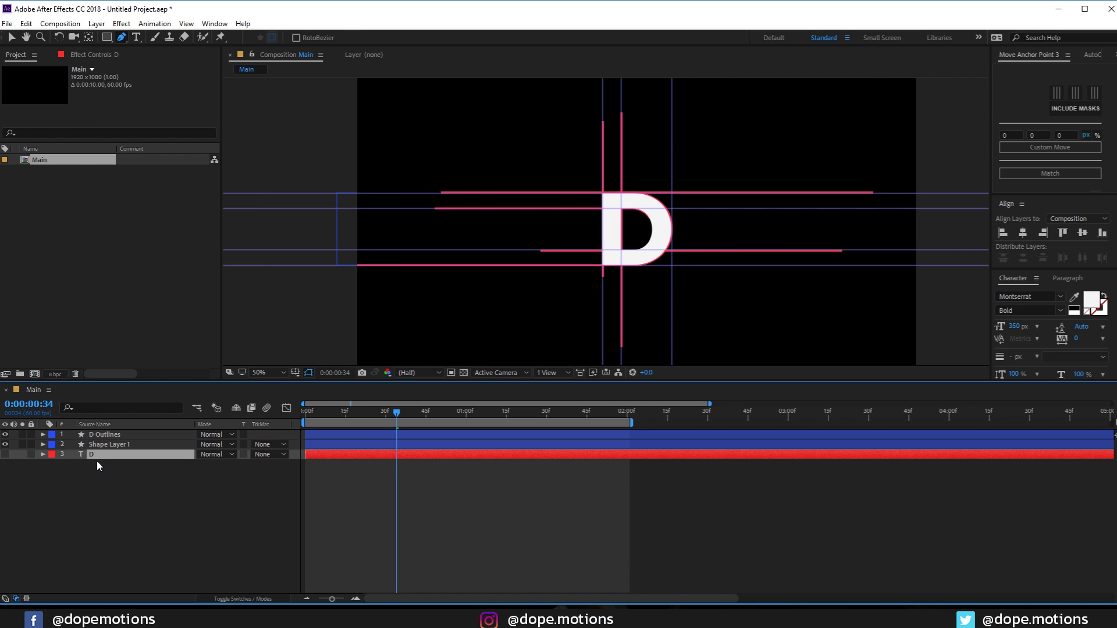
key("Delete")
Set the D Outlines layer's fill to None.
left_click(107, 446)
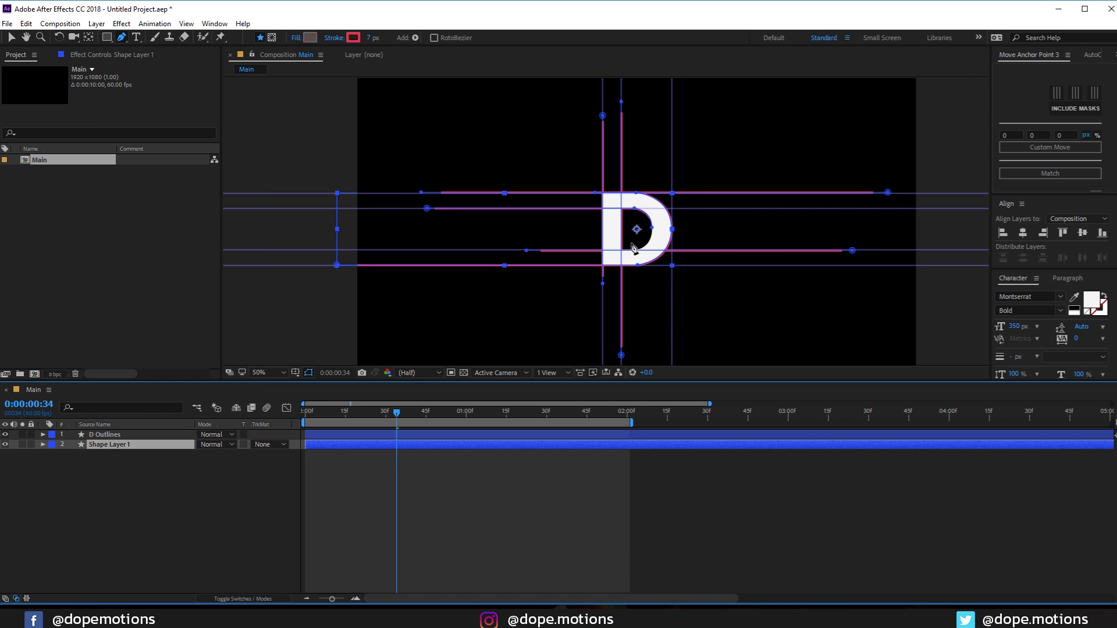
left_click(104, 435)
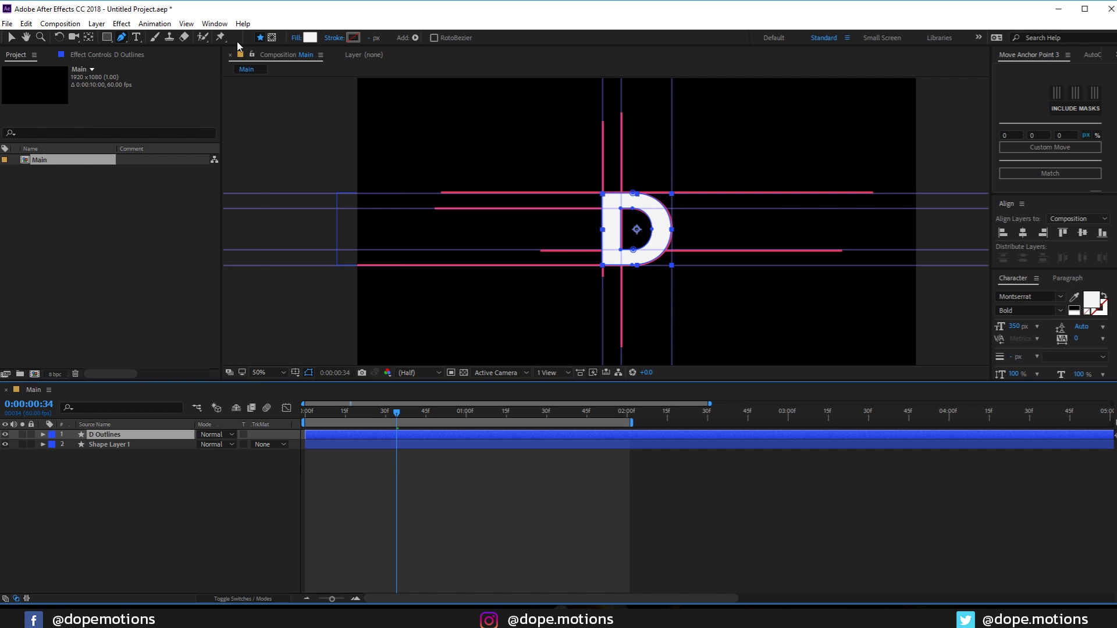
left_click(296, 38)
left_click(499, 270)
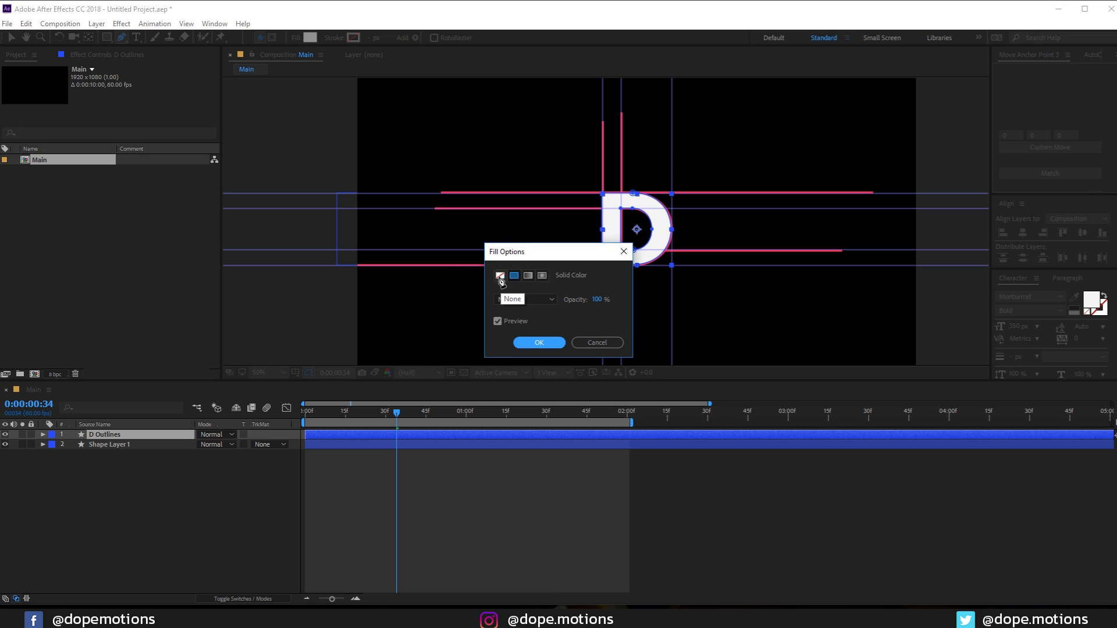
left_click(540, 346)
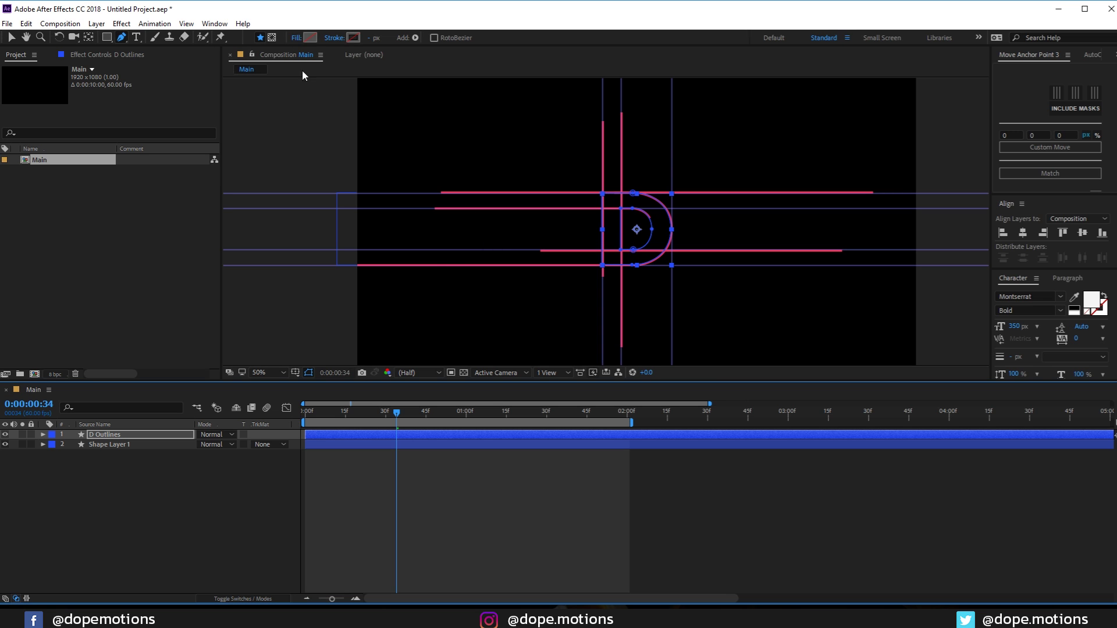
Give D Outlines a white stroke 10 px wide.
left_click(353, 37)
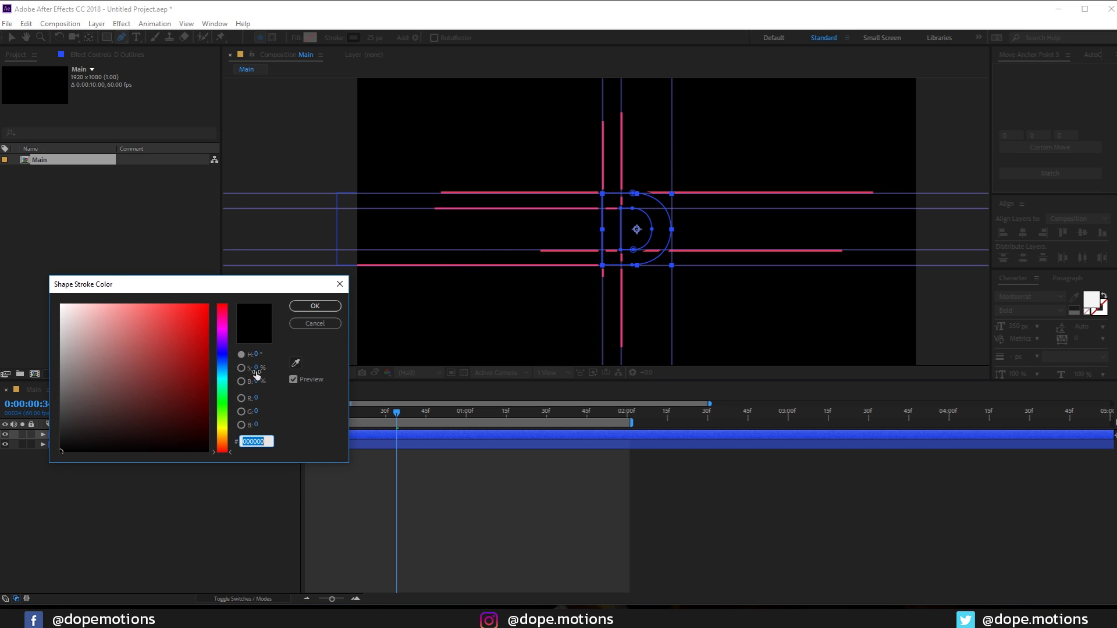
left_click_drag(150, 344, 61, 305)
left_click(294, 309)
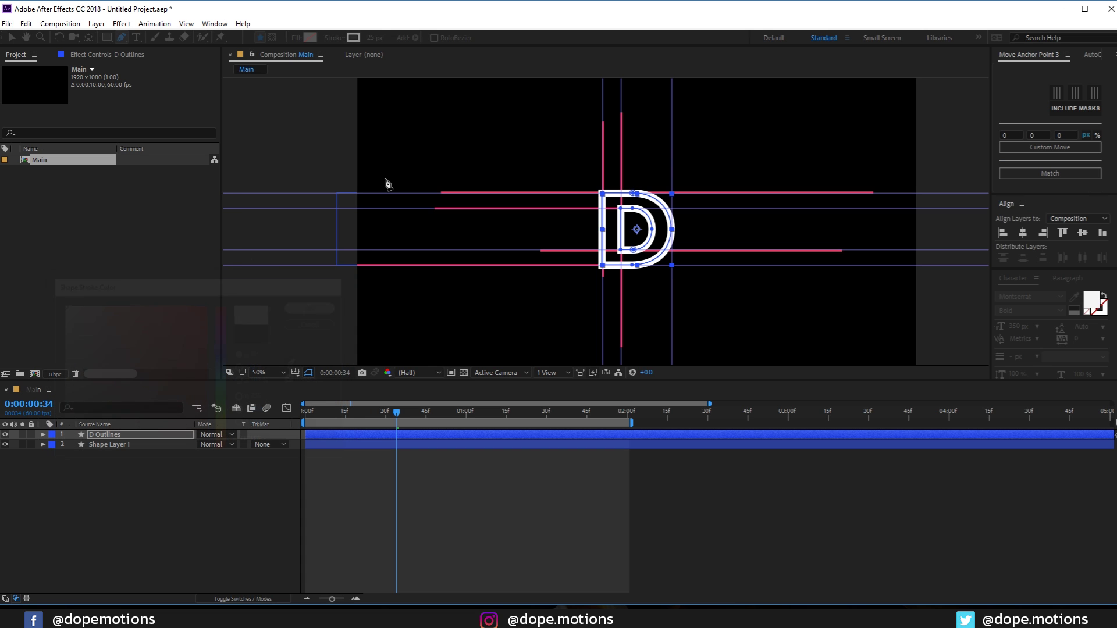
left_click(369, 38)
type("10")
key("Return")
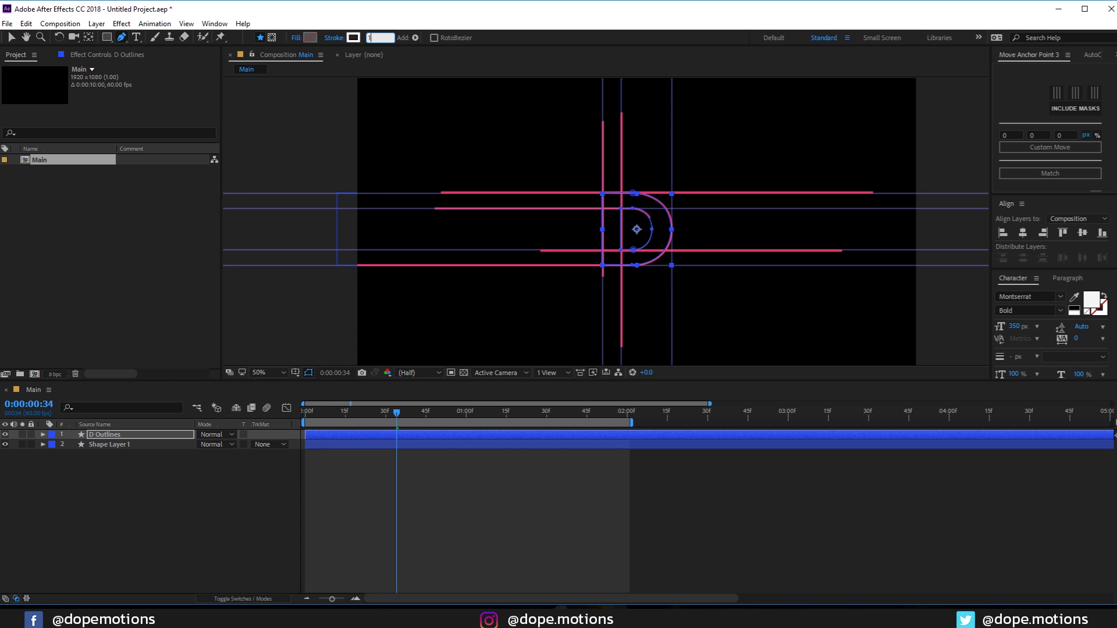
Copy Trim Paths 1 from Shape Layer 1 onto the D Outlines layer.
left_click(43, 445)
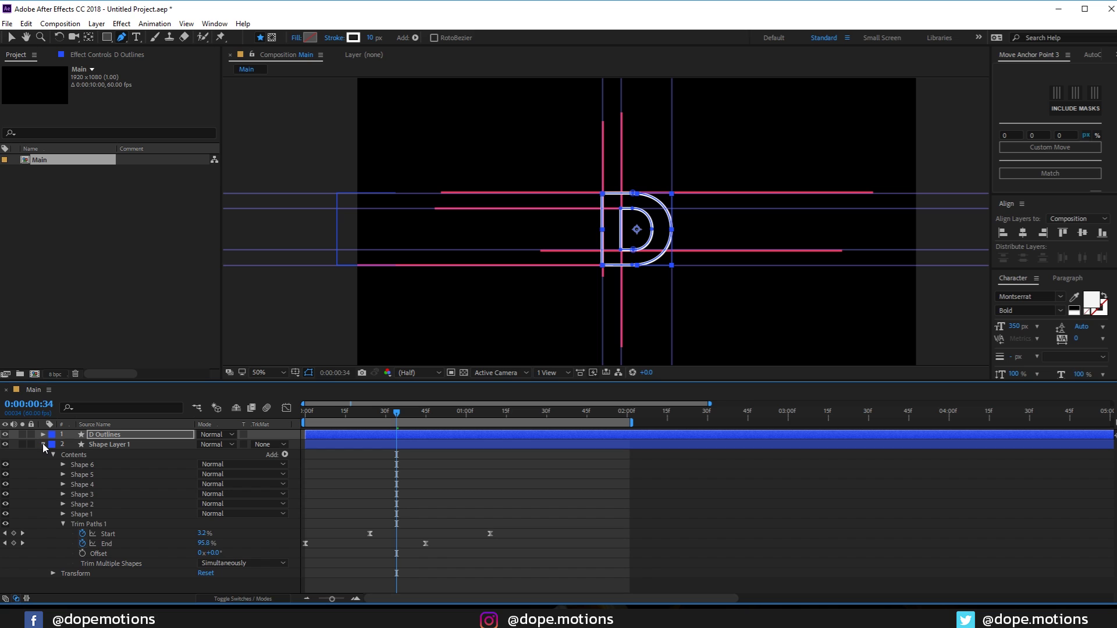
left_click(63, 524)
left_click(87, 524)
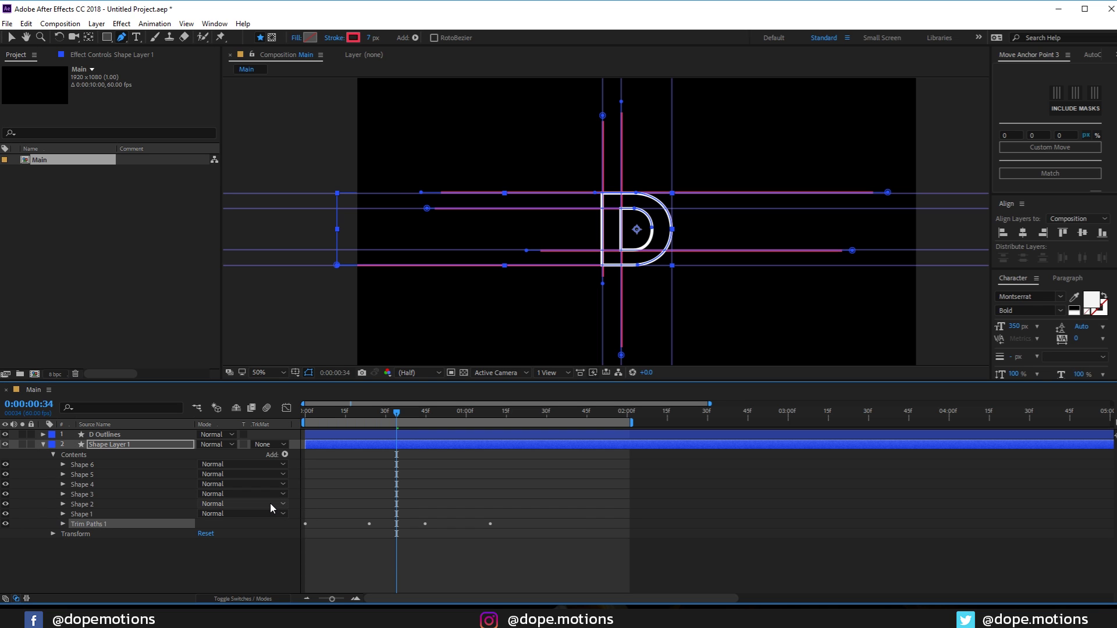
left_click(304, 435)
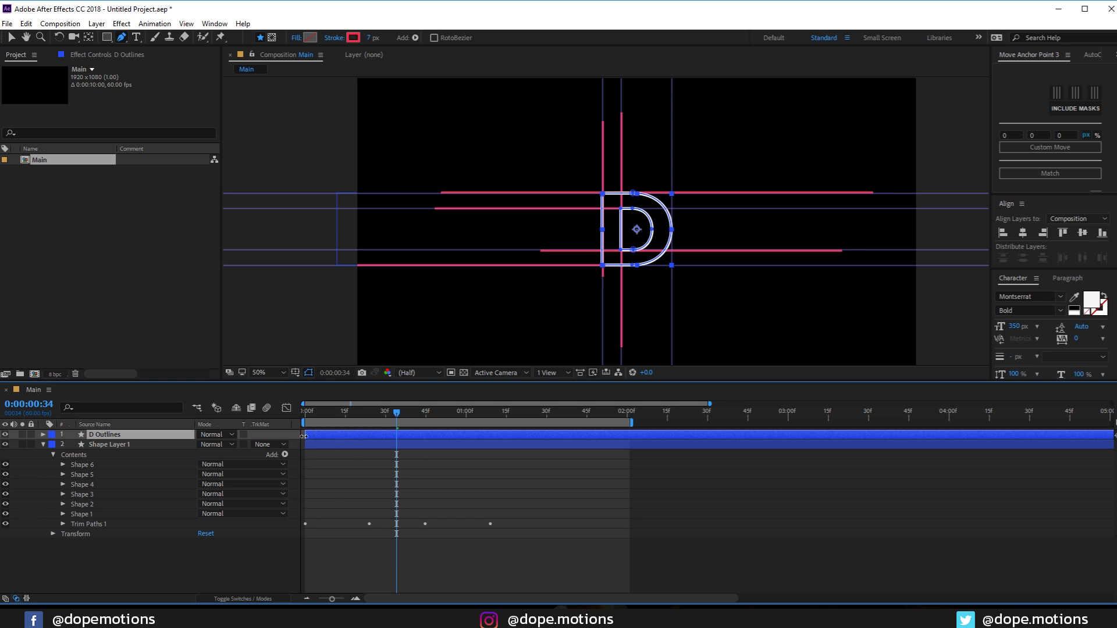
left_click(119, 427)
mouse_move(396, 414)
left_mouse_down()
mouse_move(504, 422)
mouse_move(479, 422)
left_mouse_up()
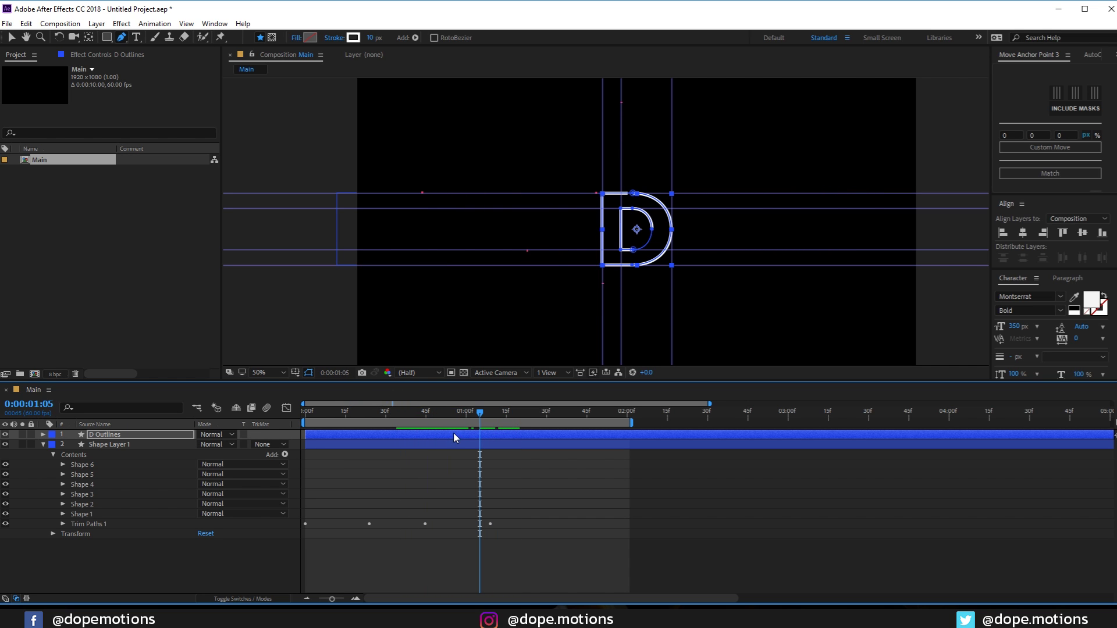
Remove the Start keyframes on D Outlines' Trim Paths and set Start to 0%.
key("u")
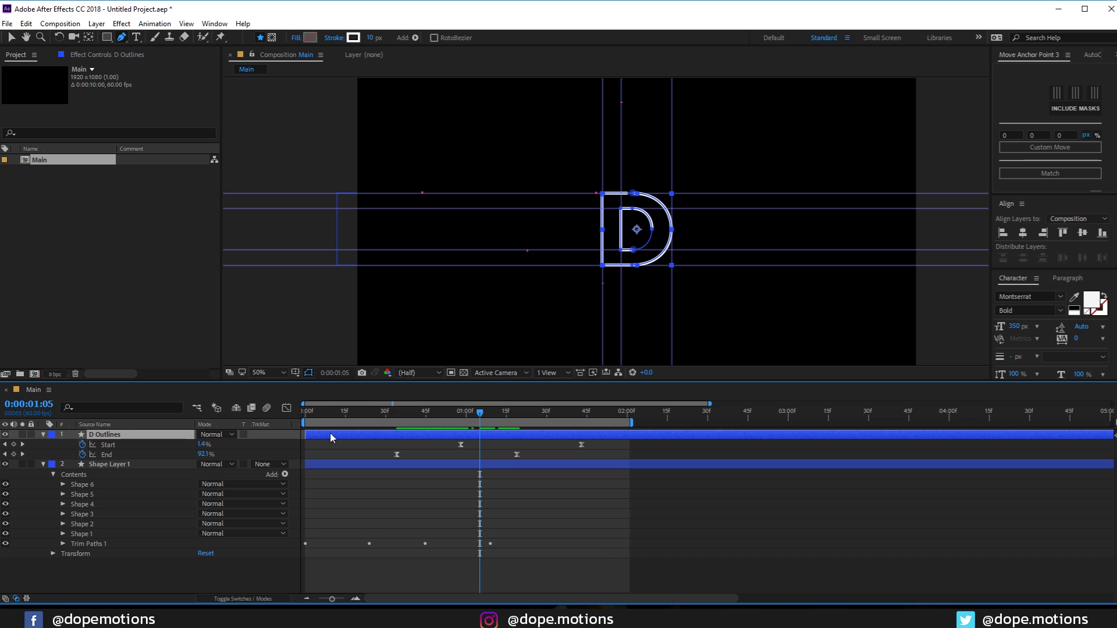
left_click(81, 445)
left_click_drag(205, 446, 196, 444)
left_click(394, 509)
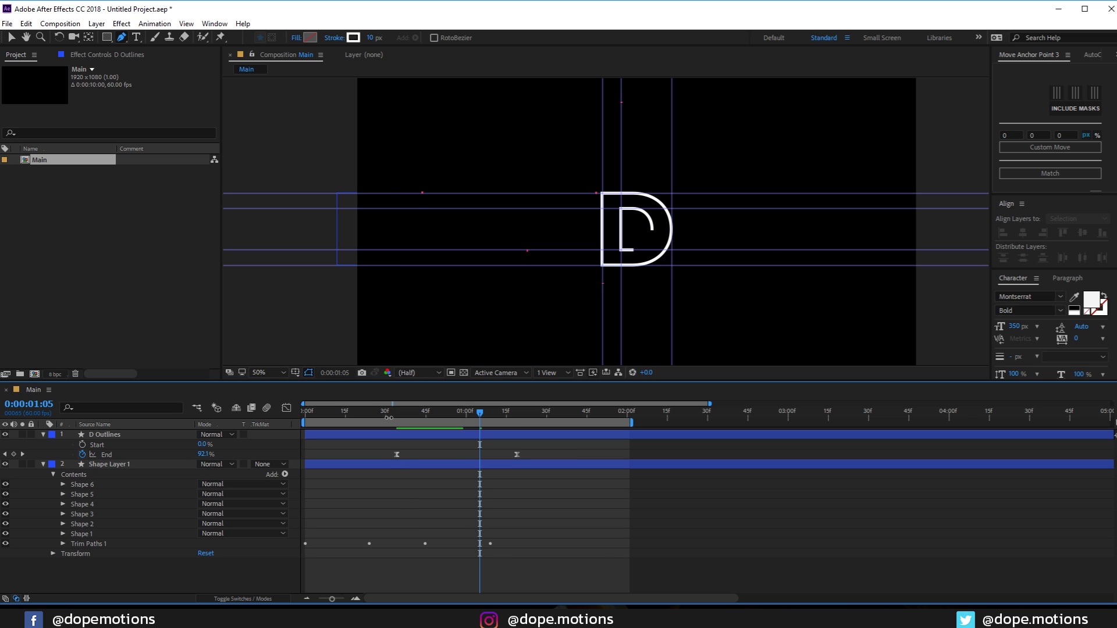
left_click_drag(386, 424, 261, 437)
Select both layers' Start and End keyframes and stretch them later to slow the animation.
key("space")
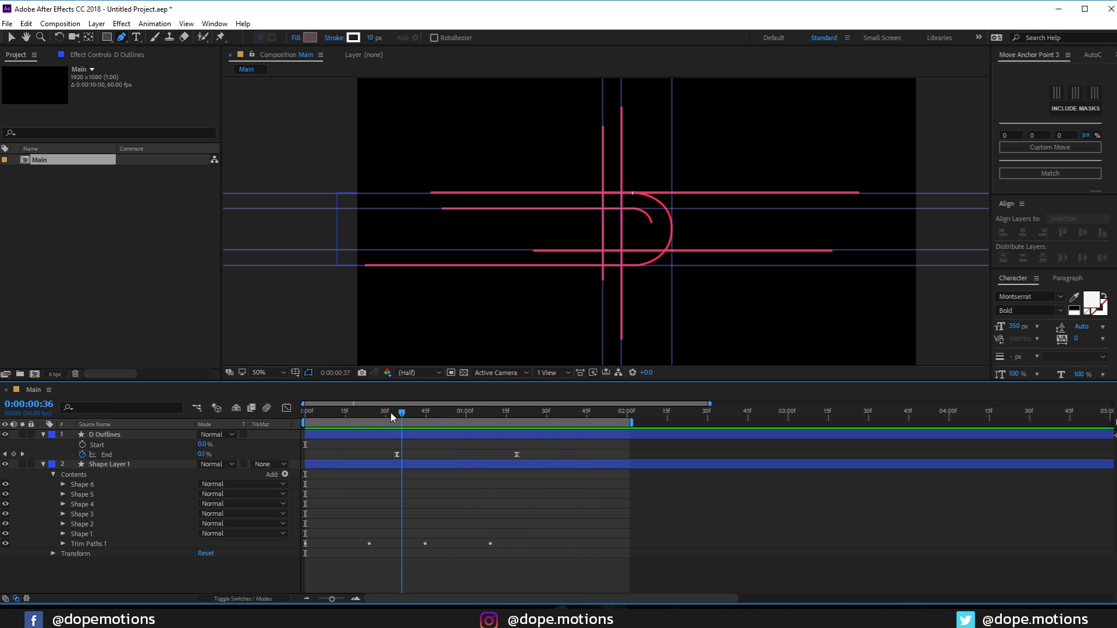
key("space")
left_click(43, 464)
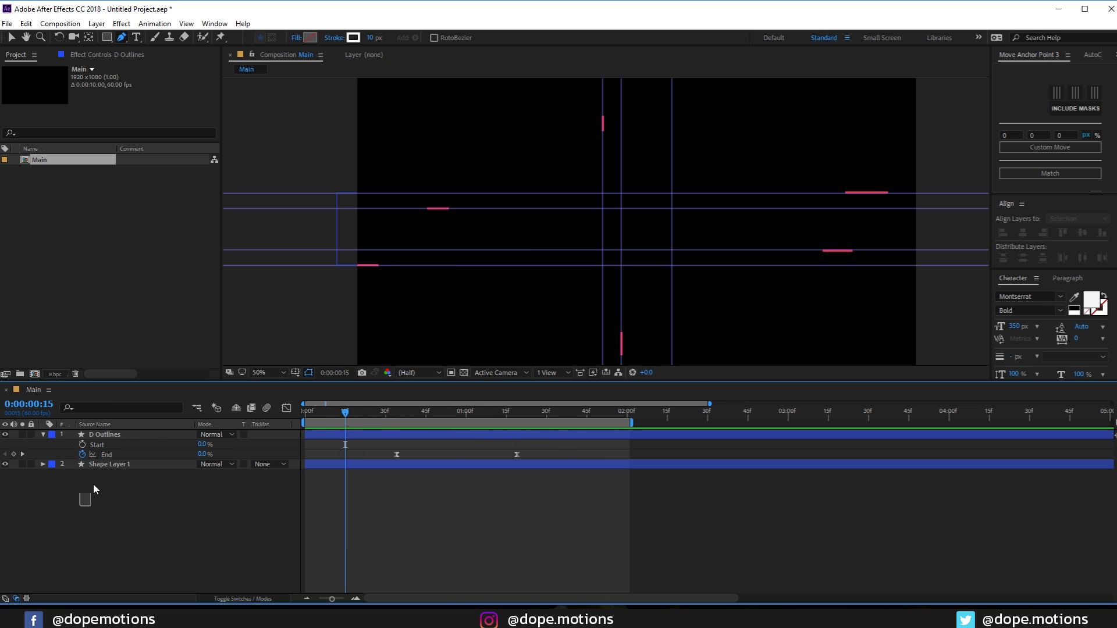
left_click_drag(93, 484, 107, 435)
key("u")
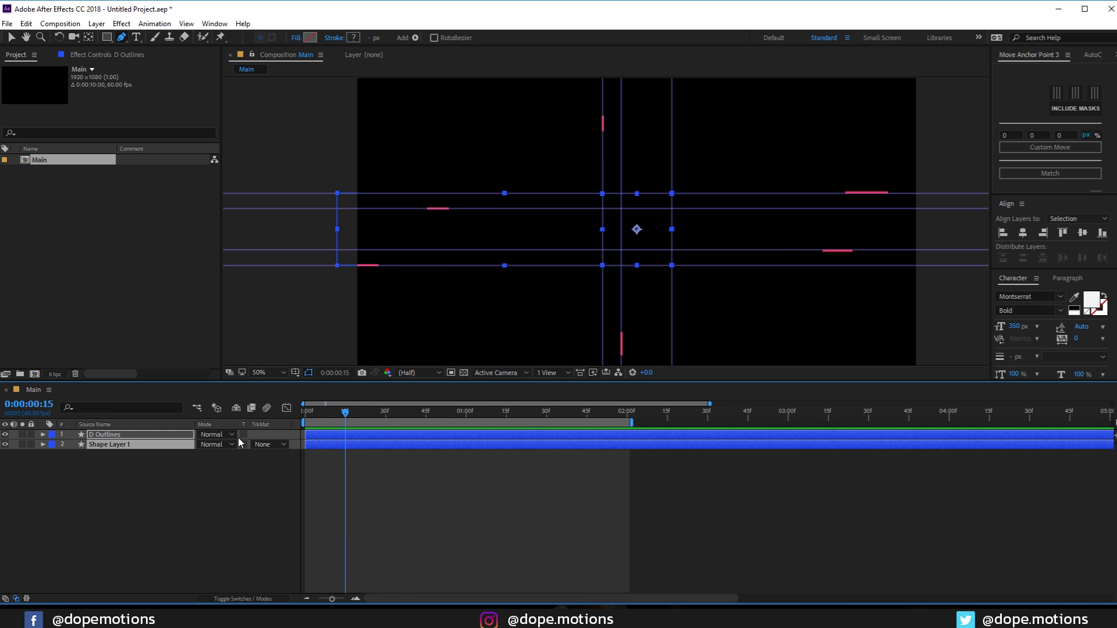
key("u")
left_click_drag(532, 444, 320, 484)
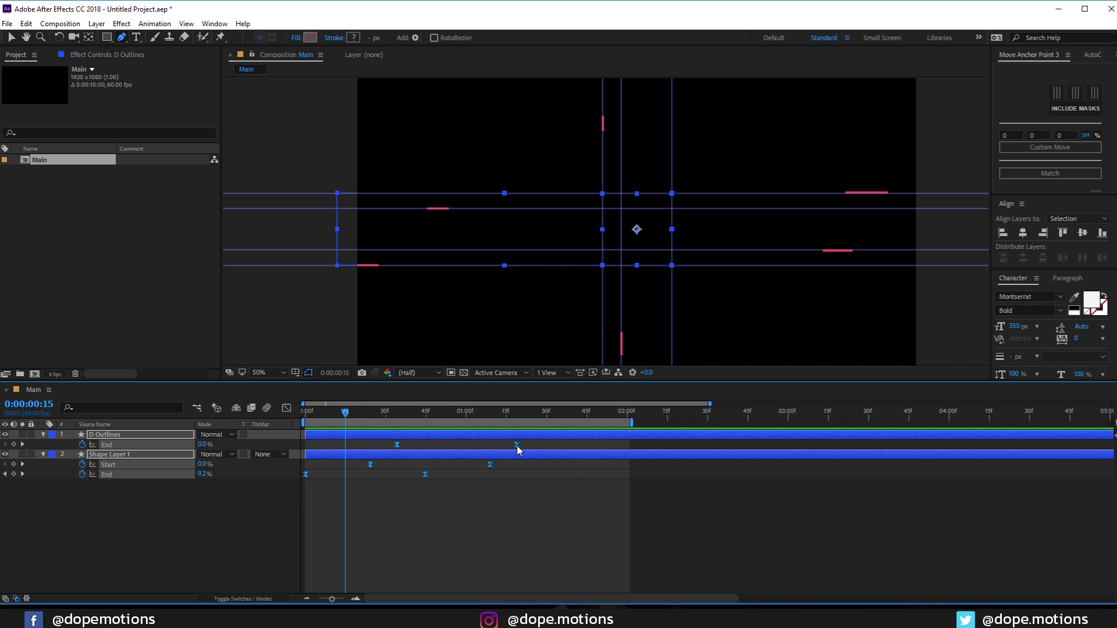
left_click_drag(516, 445, 792, 425)
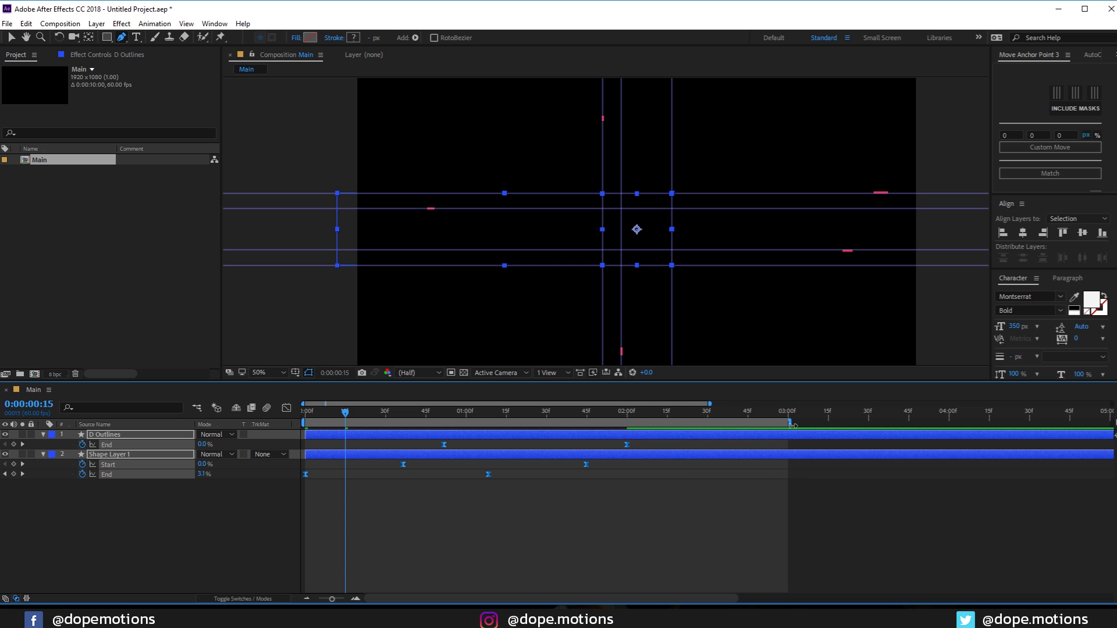
Preview from the start, then check the lines at 0:00:00:30 and the half-drawn D at 0:00:01:14.
key("Home")
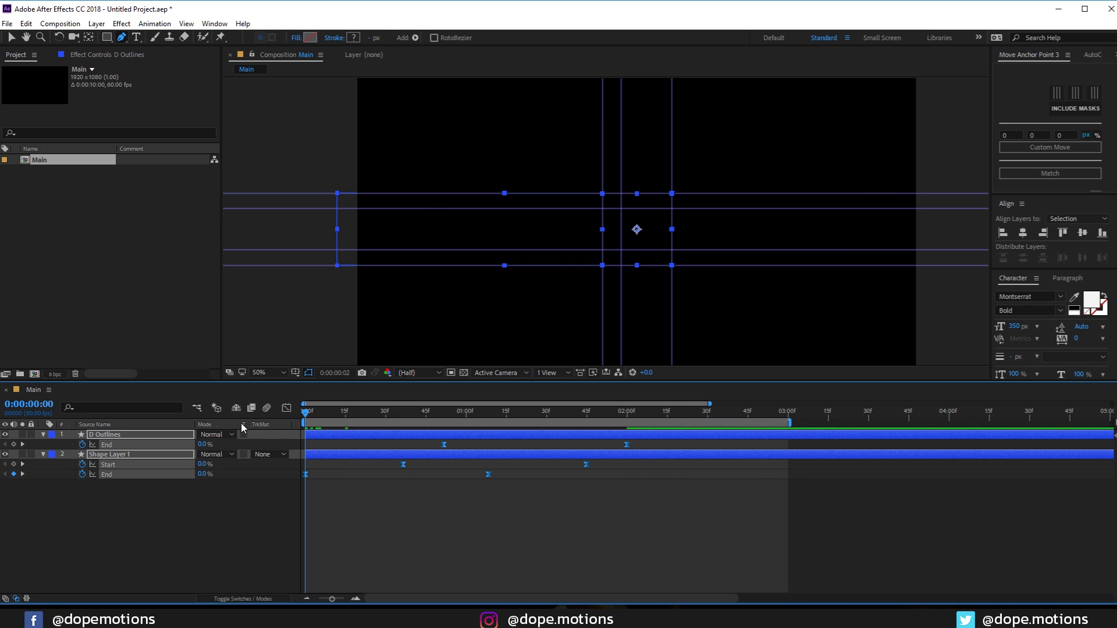
left_click(361, 532)
key("space")
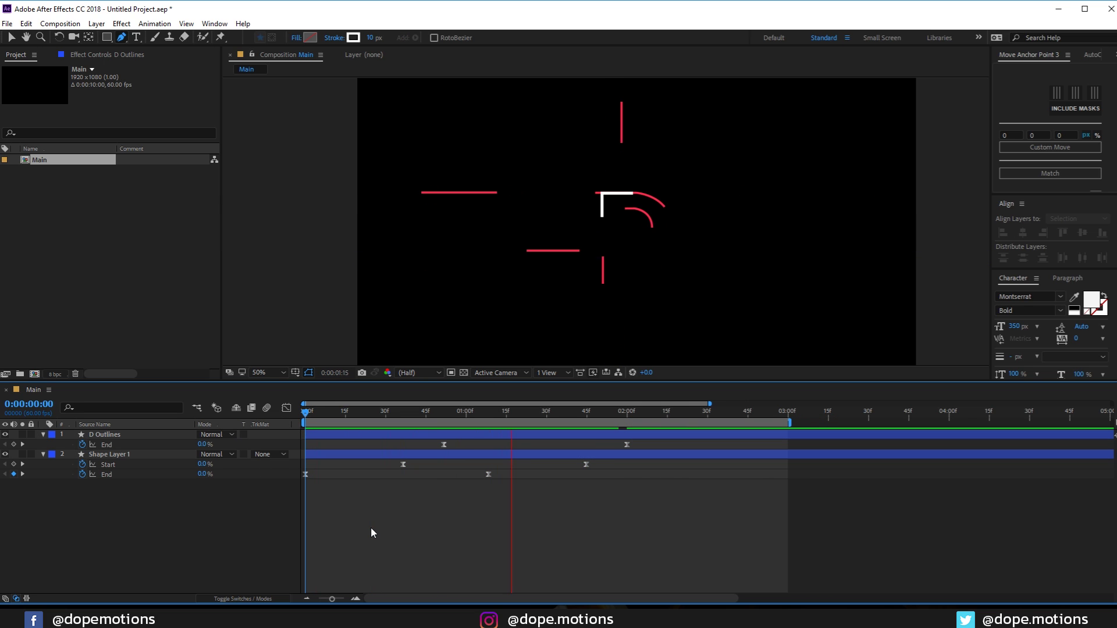
key("space")
mouse_move(457, 417)
left_mouse_down()
mouse_move(404, 418)
mouse_move(518, 451)
mouse_move(631, 449)
mouse_move(586, 445)
left_mouse_up()
left_click(474, 531)
left_click_drag(405, 418, 387, 418)
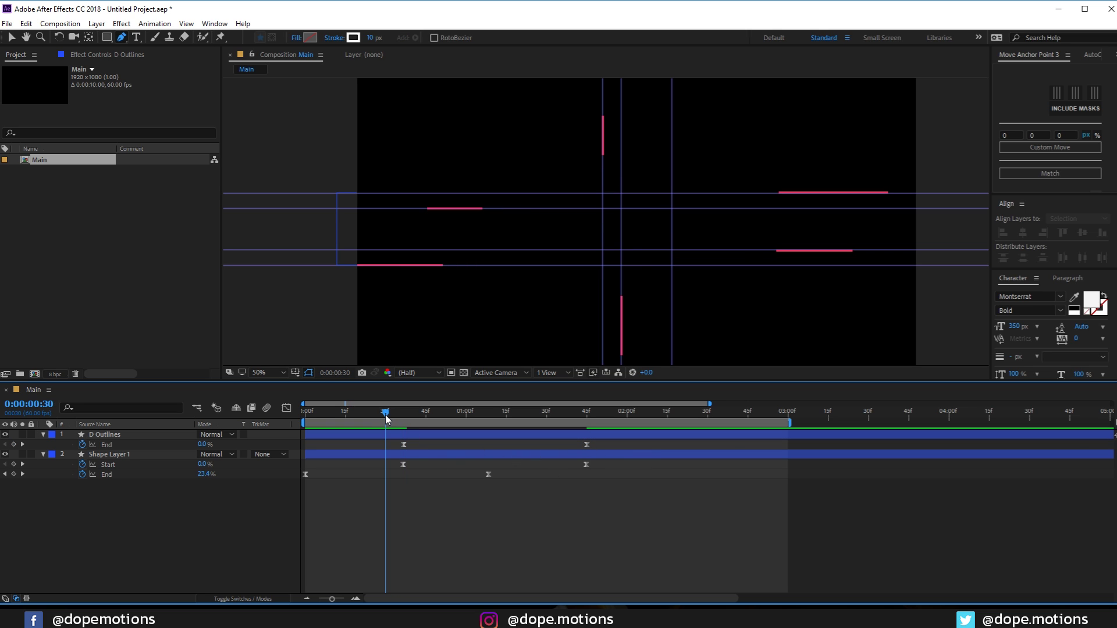
key("space")
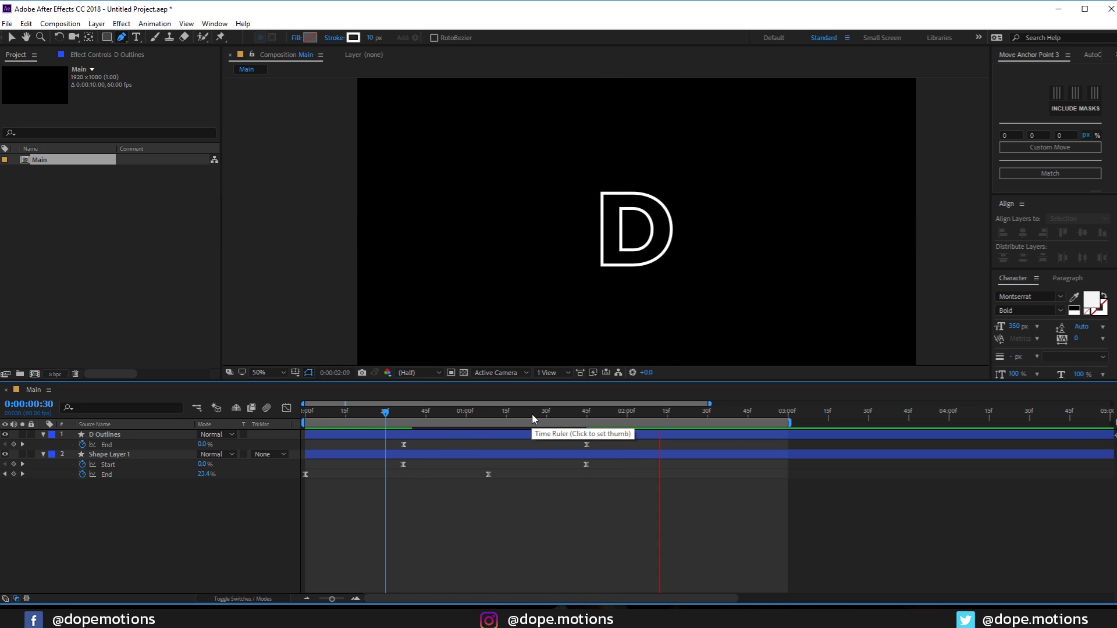
mouse_move(533, 419)
left_mouse_down()
mouse_move(495, 420)
mouse_move(504, 419)
left_mouse_up()
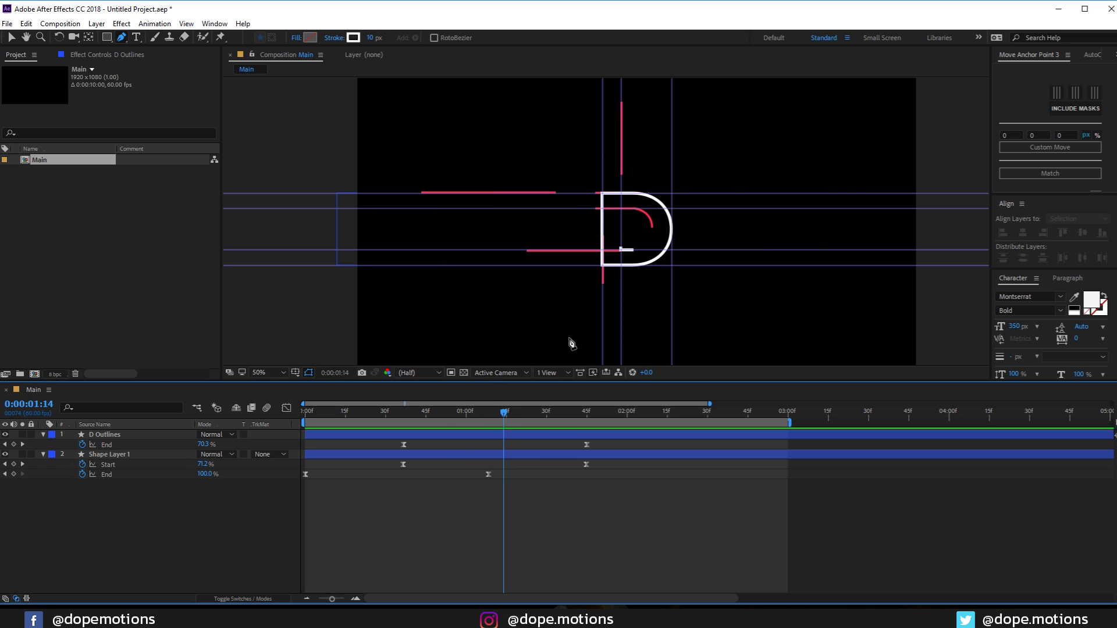
Duplicate Shape Layer 1, shift the copy slightly later, and give it a blue 2883FF stroke.
left_click(43, 455)
left_click(108, 454)
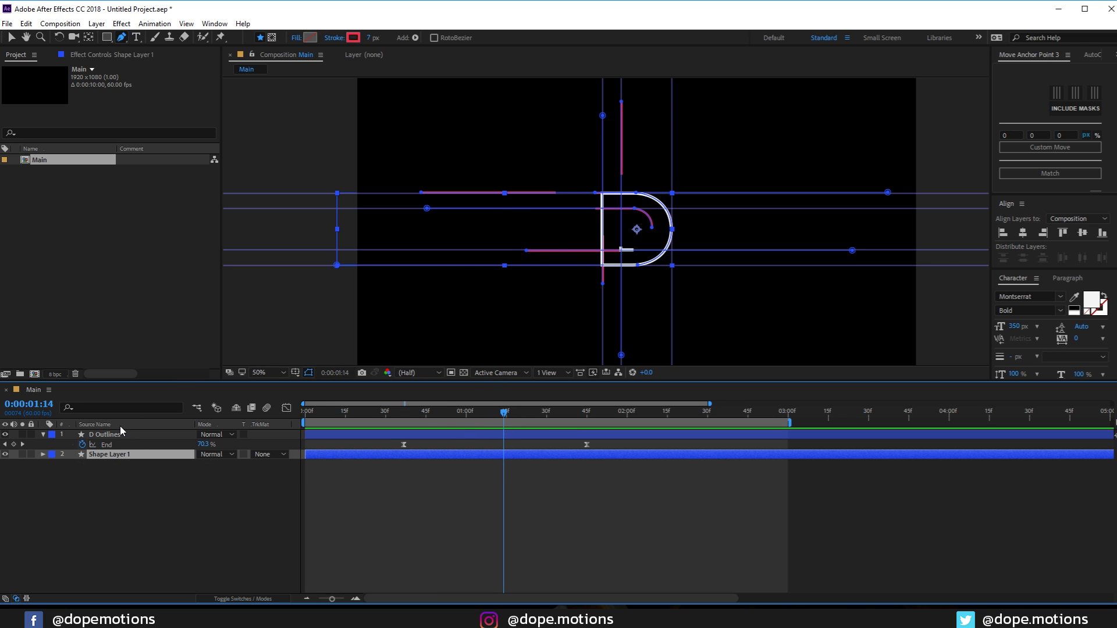
key("ctrl+d")
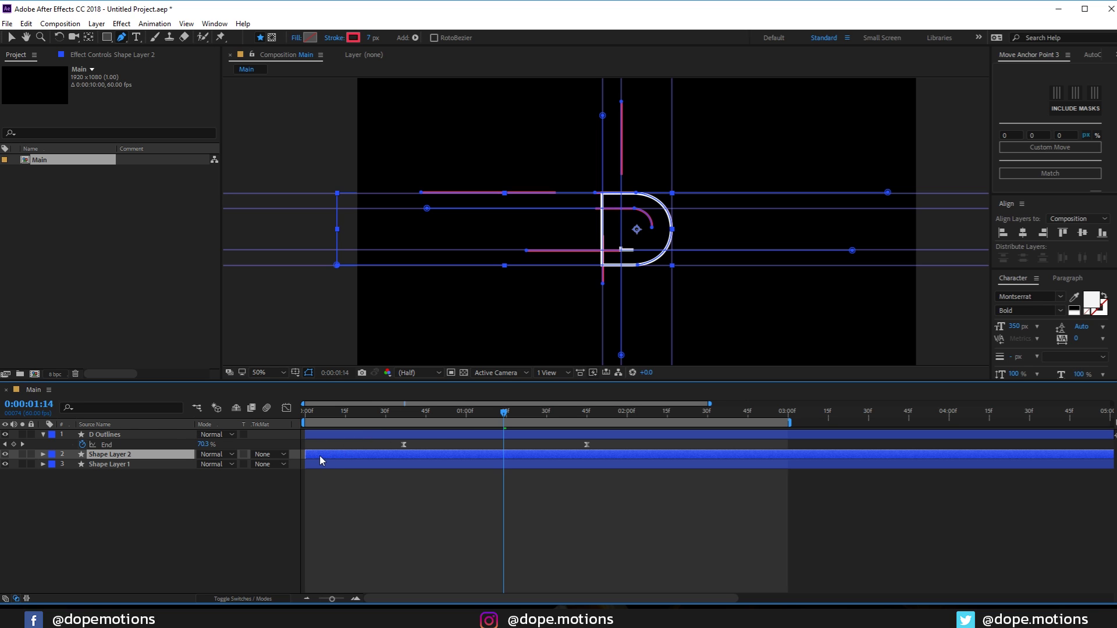
mouse_move(319, 456)
left_mouse_down()
mouse_move(426, 456)
mouse_move(416, 455)
left_mouse_up()
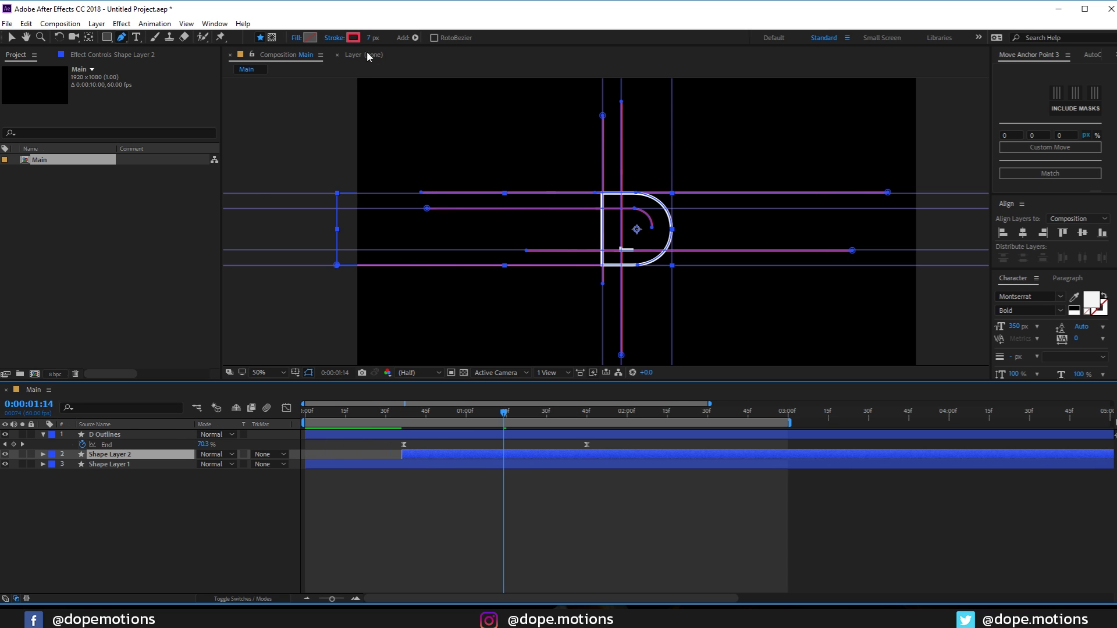
left_click(355, 38)
left_click_drag(222, 366, 232, 365)
left_click(318, 313)
Move the playhead to 0:00:00:59 and select both D Outlines End keyframes.
left_click(485, 526)
left_click(528, 419)
left_click_drag(528, 422, 461, 442)
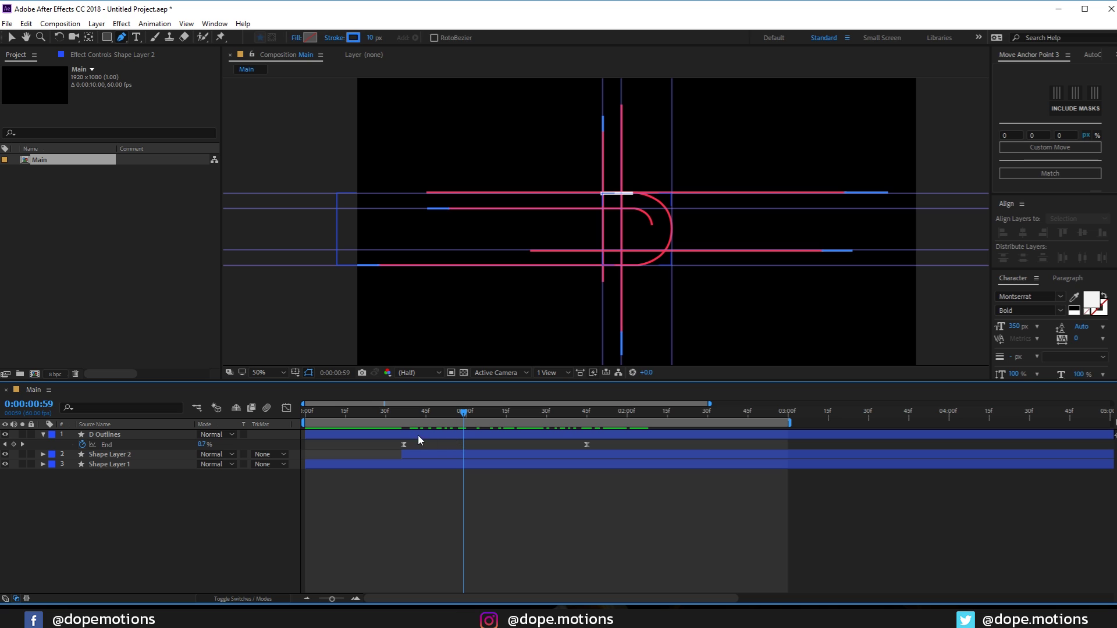
left_click_drag(386, 445, 462, 452)
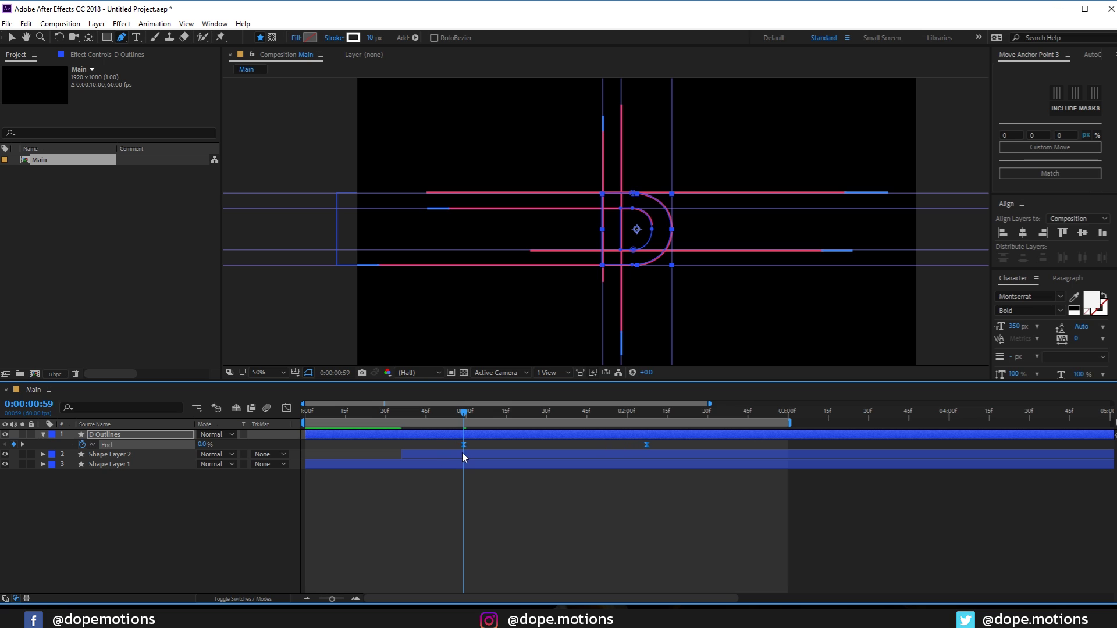
Start the D outline drawing at 0:00:00:59, preview, then begin a new solid named 'Fractal'.
left_click(513, 504)
key("space")
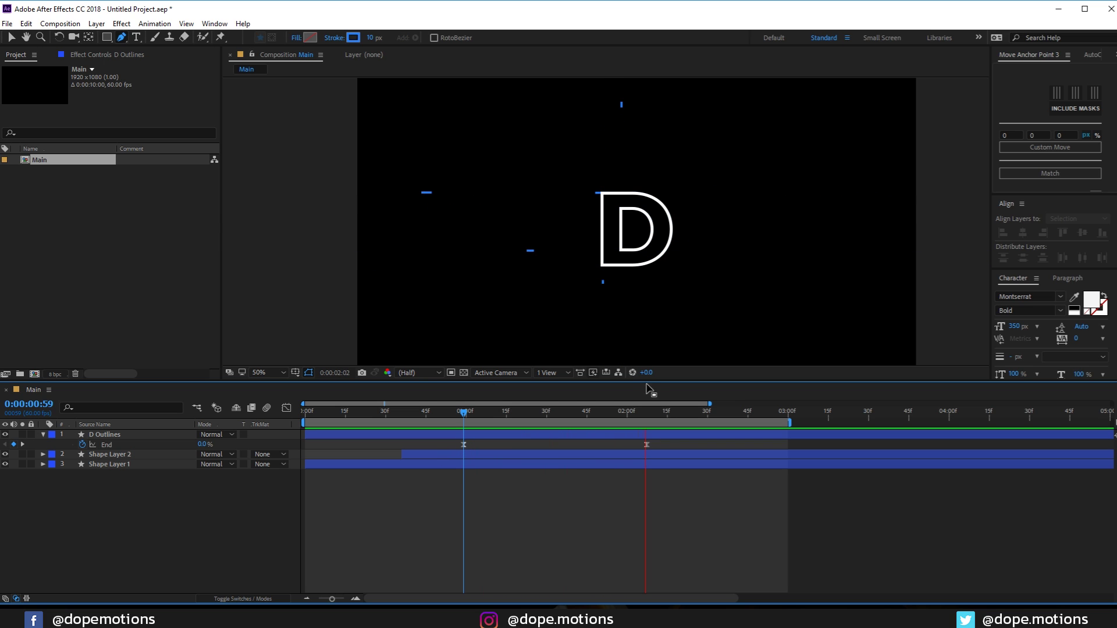
left_click_drag(622, 409, 579, 411)
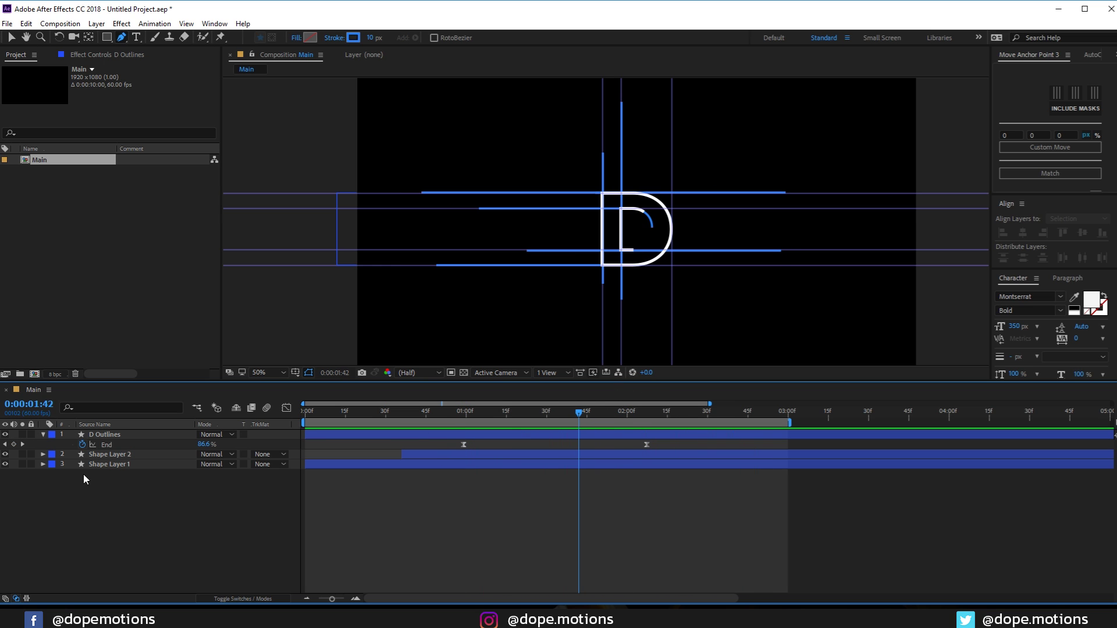
left_click(43, 434)
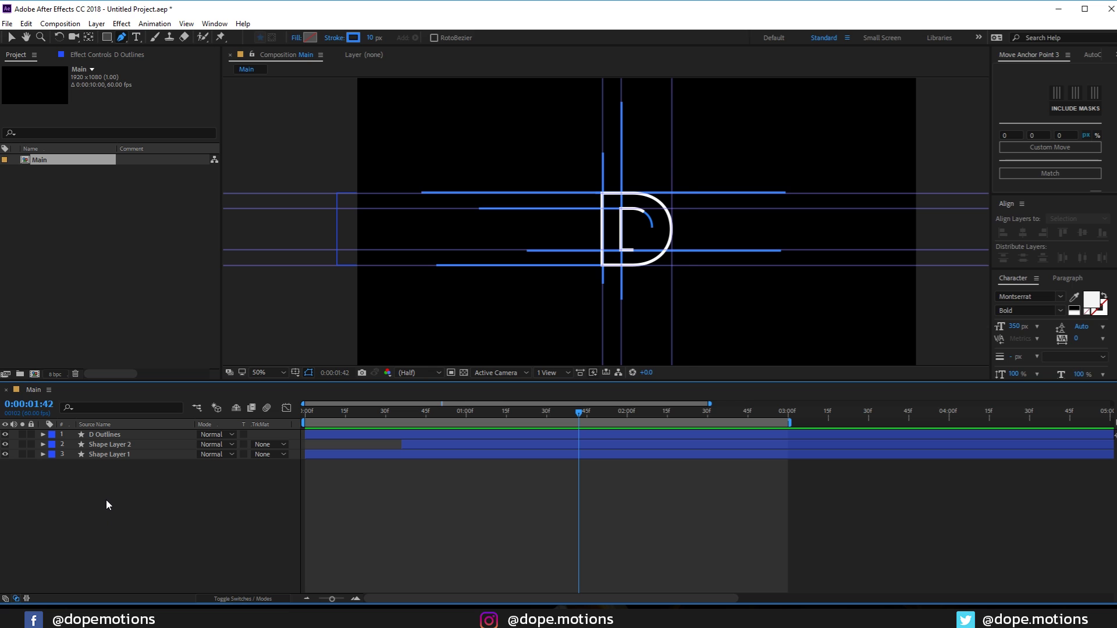
key("ctrl+y")
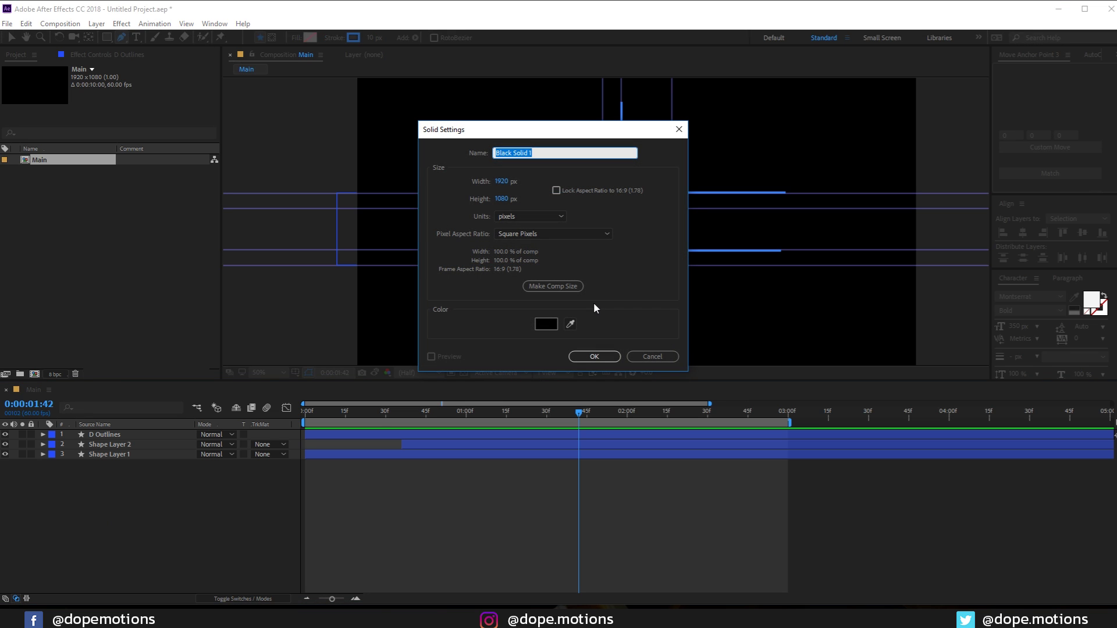
type("Fractal")
Create the Fractal solid and apply Fractal Noise with Block noise type.
left_click(572, 356)
key("ctrl+space")
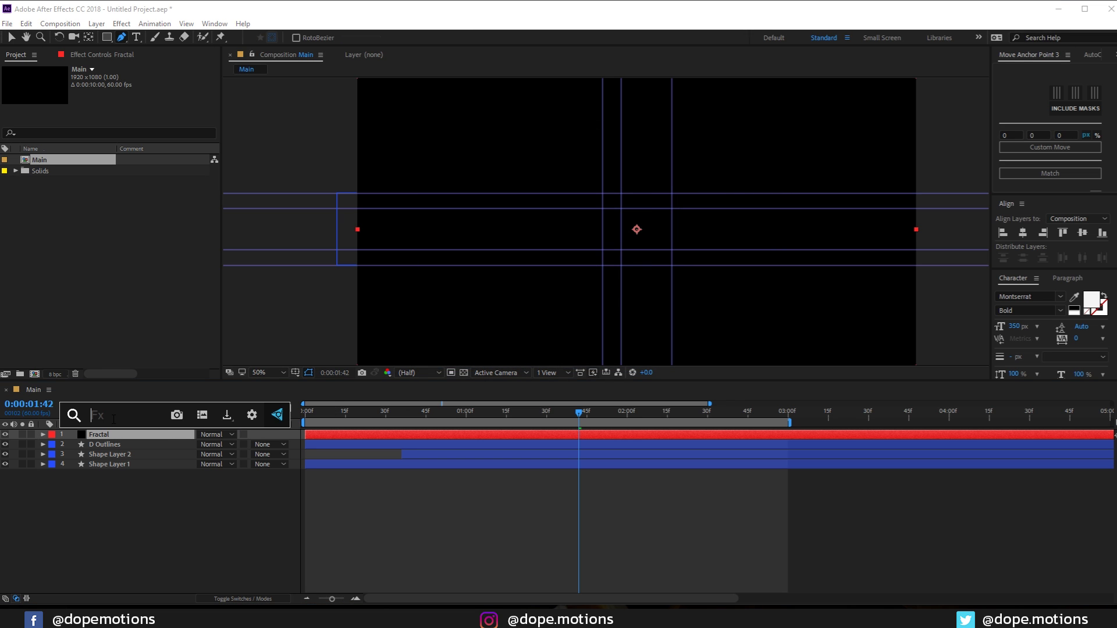
type("fra")
left_click(93, 464)
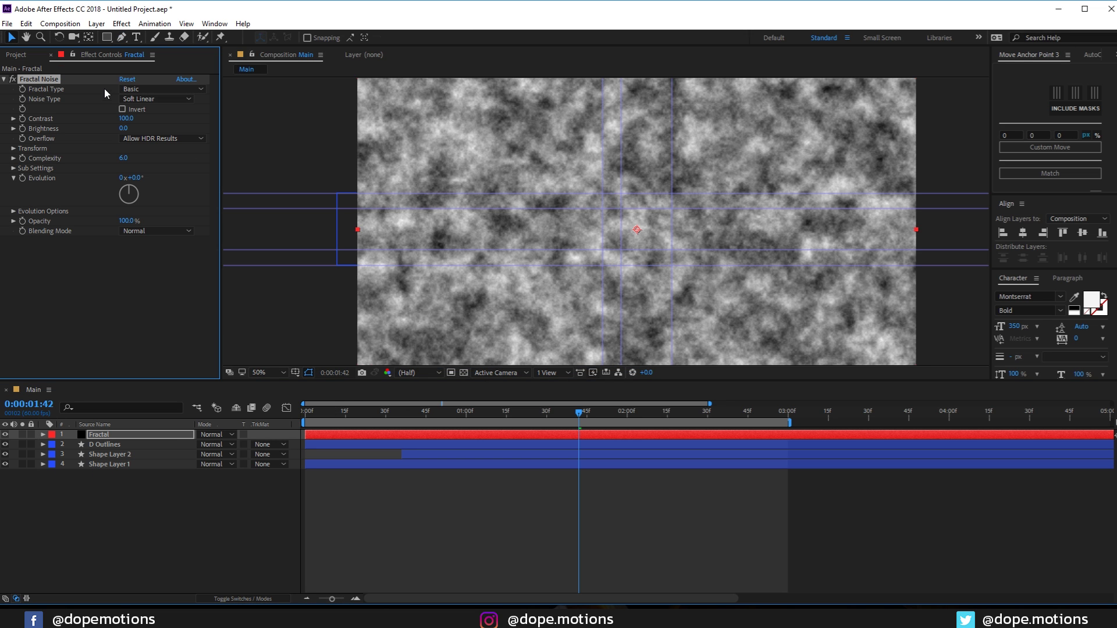
left_click(169, 100)
left_click(137, 110)
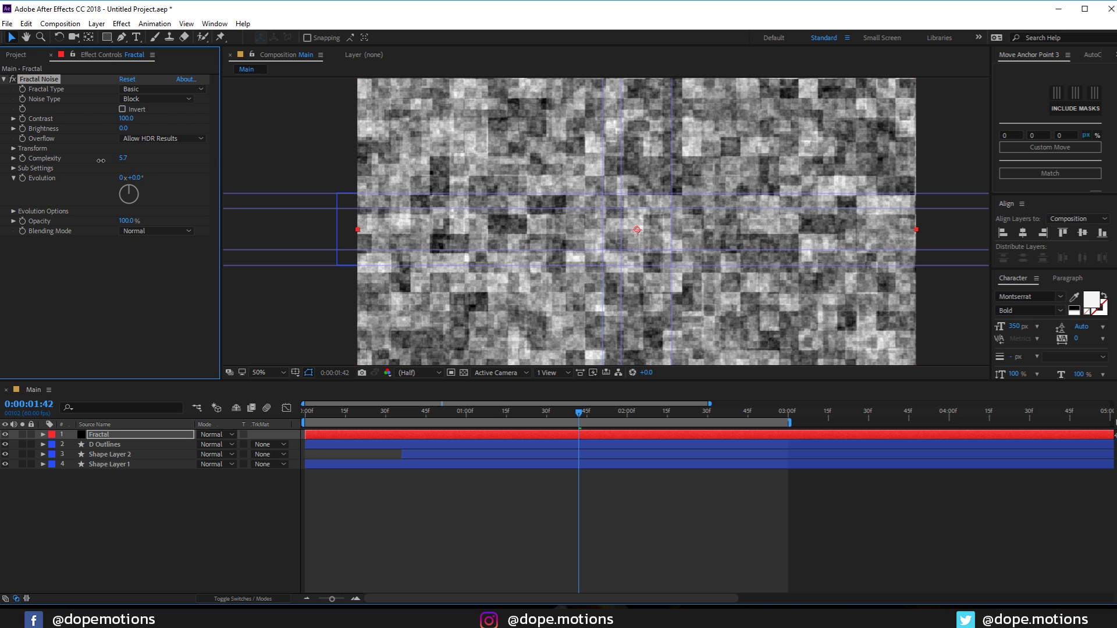
Set the Fractal Noise Contrast to about 169, Complexity to 1.5, and Scale to 136.
left_click(124, 159)
type("3")
key("Return")
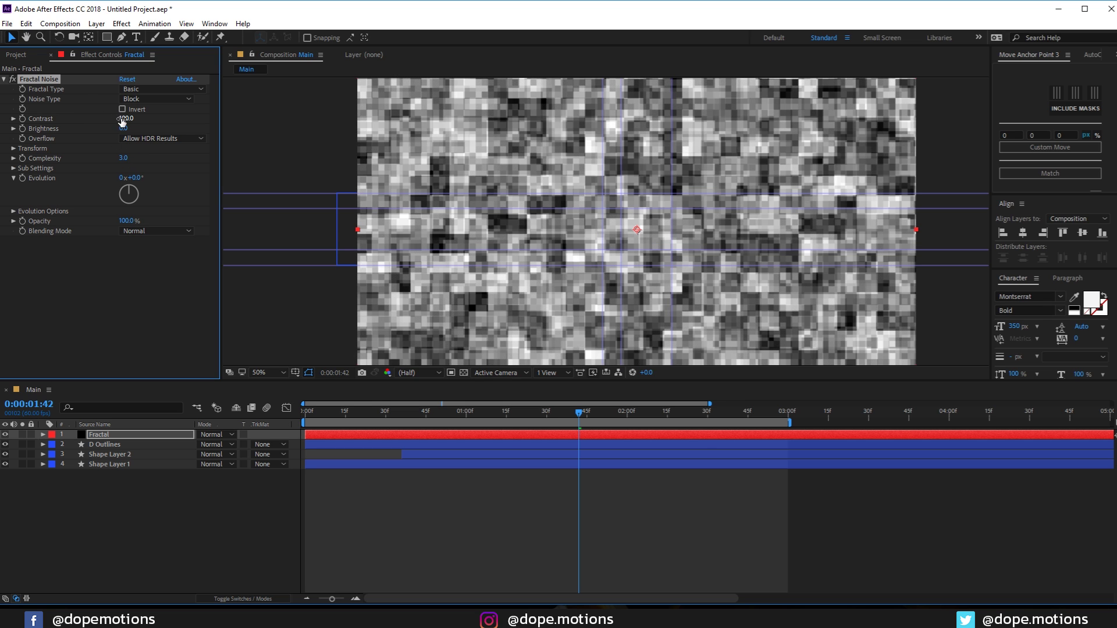
left_click_drag(135, 122, 177, 132)
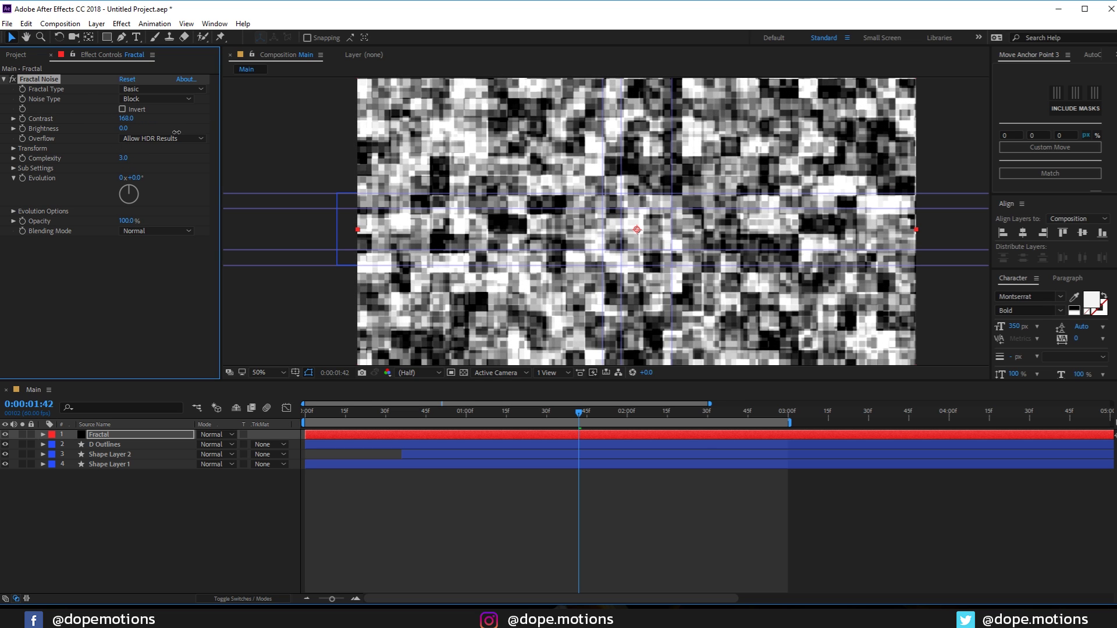
left_click(124, 158)
type("1")
key("Return")
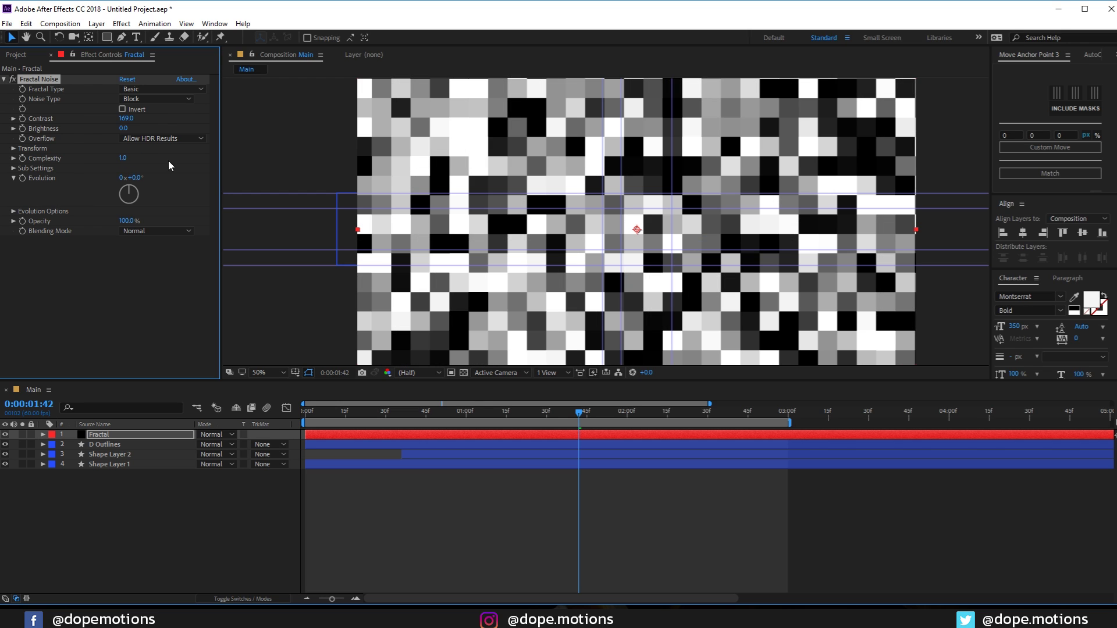
left_click(121, 158)
type("1.5")
key("Return")
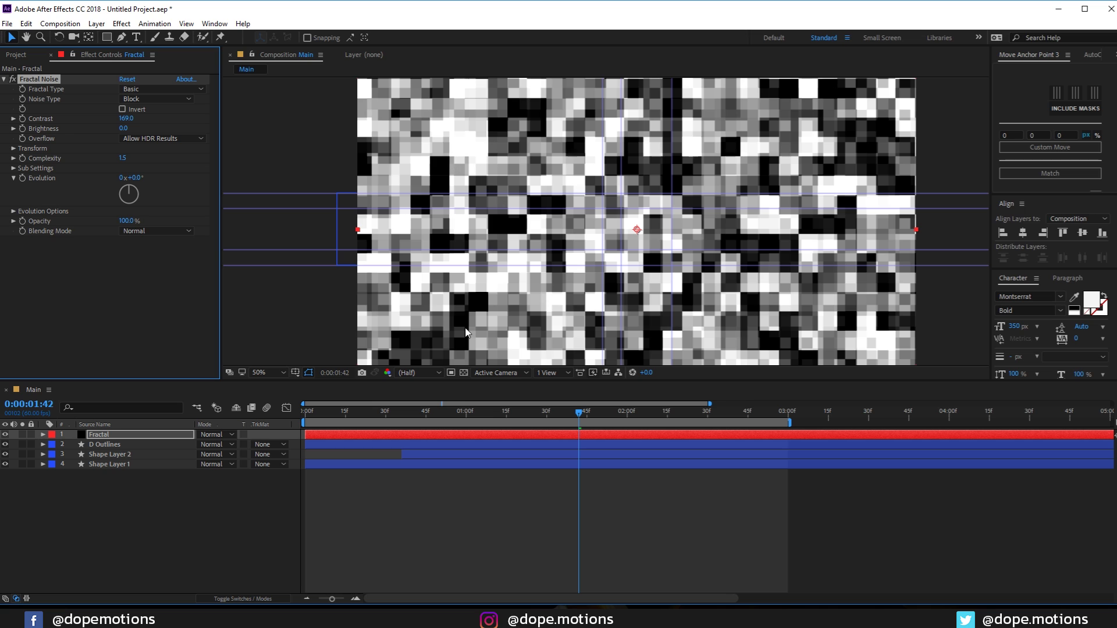
left_click(12, 149)
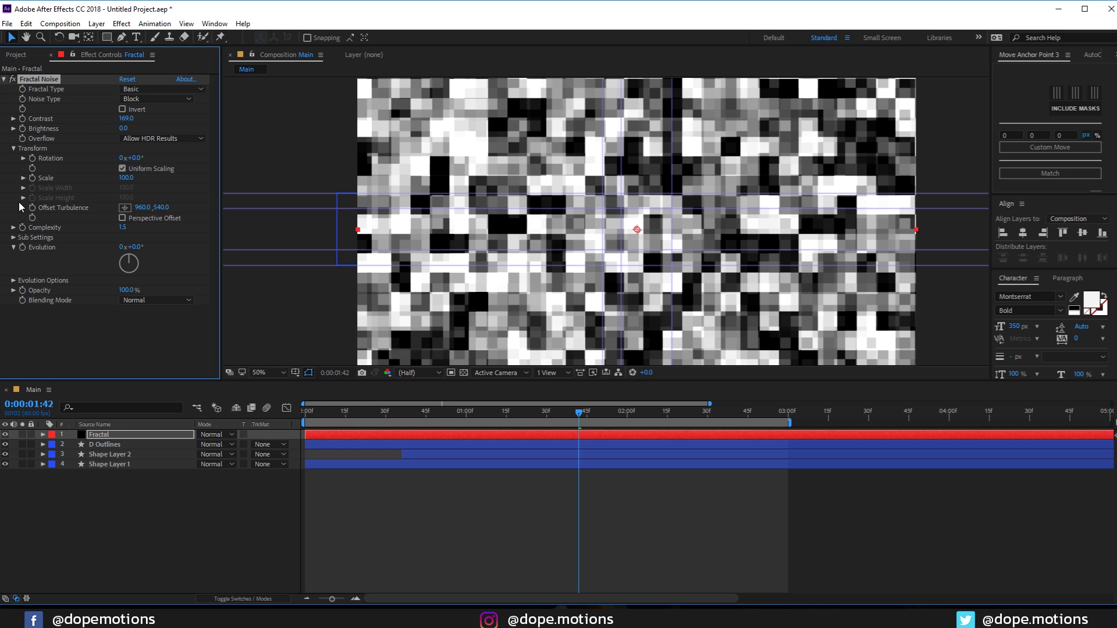
left_click_drag(133, 179, 152, 179)
Pre-compose Shape Layer 1 and Shape Layer 2 into a Strokes composition.
left_click(107, 435)
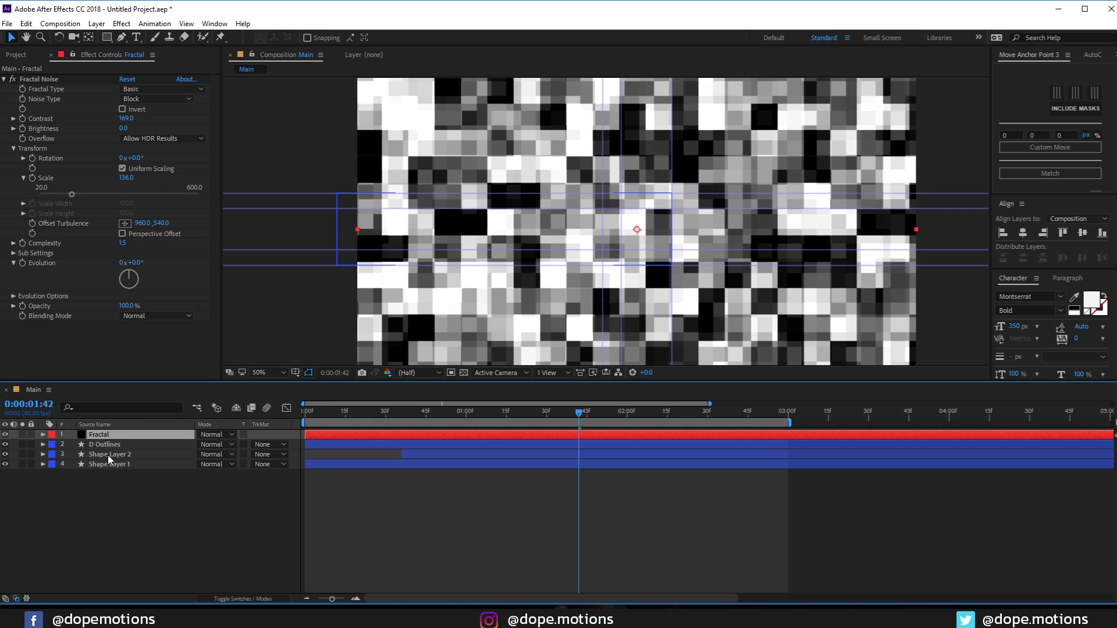
left_click(107, 455)
left_click(106, 464)
left_click(105, 456, "shift")
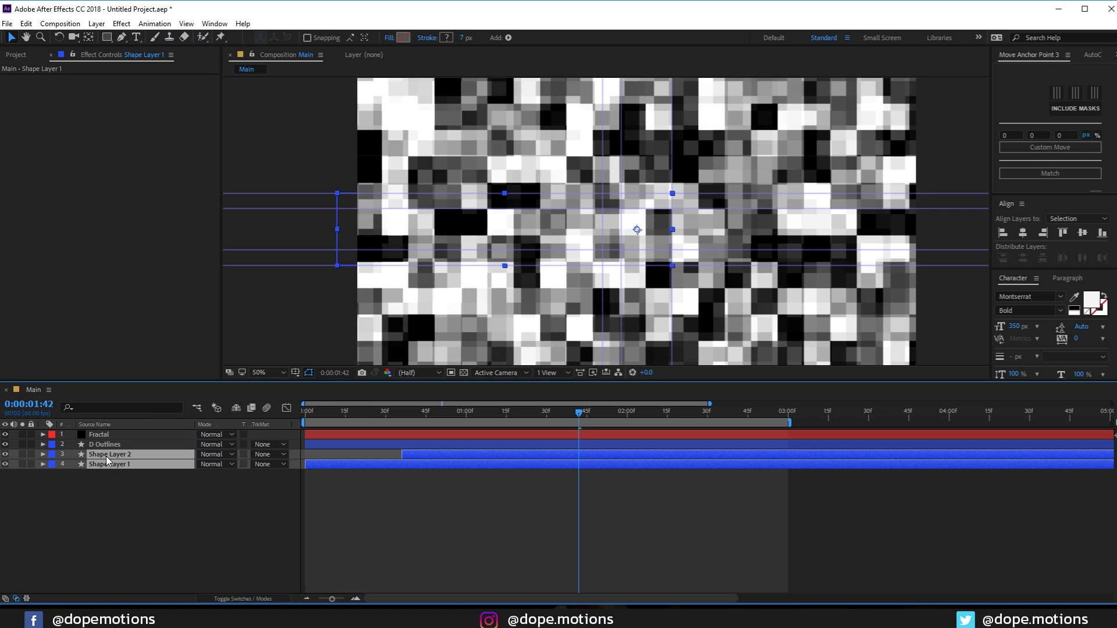
key("ctrl+shift+c")
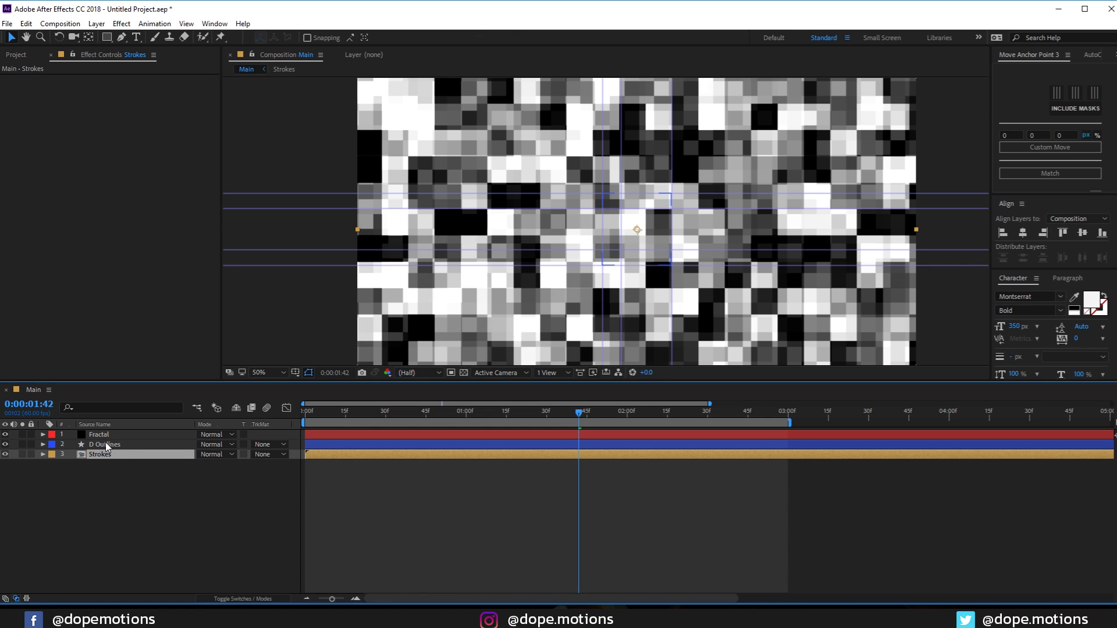
Move D Outlines below Strokes and set Strokes' track matte to Luma from the Fractal layer.
left_click(103, 442)
mouse_move(95, 441)
left_mouse_down()
mouse_move(97, 476)
mouse_move(99, 466)
left_mouse_up()
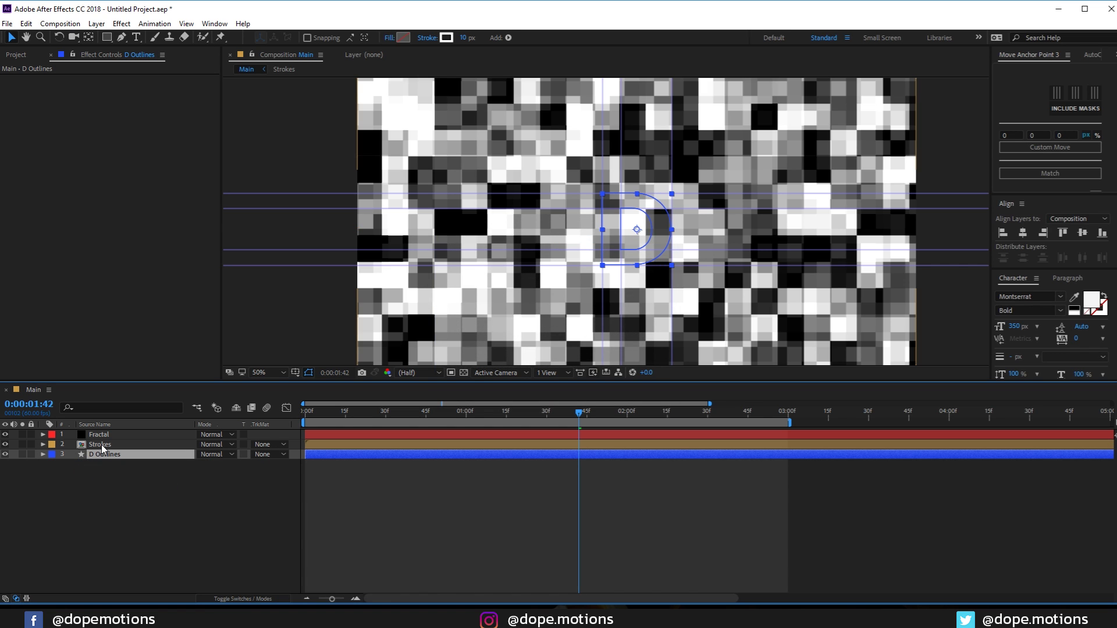
left_click(101, 445)
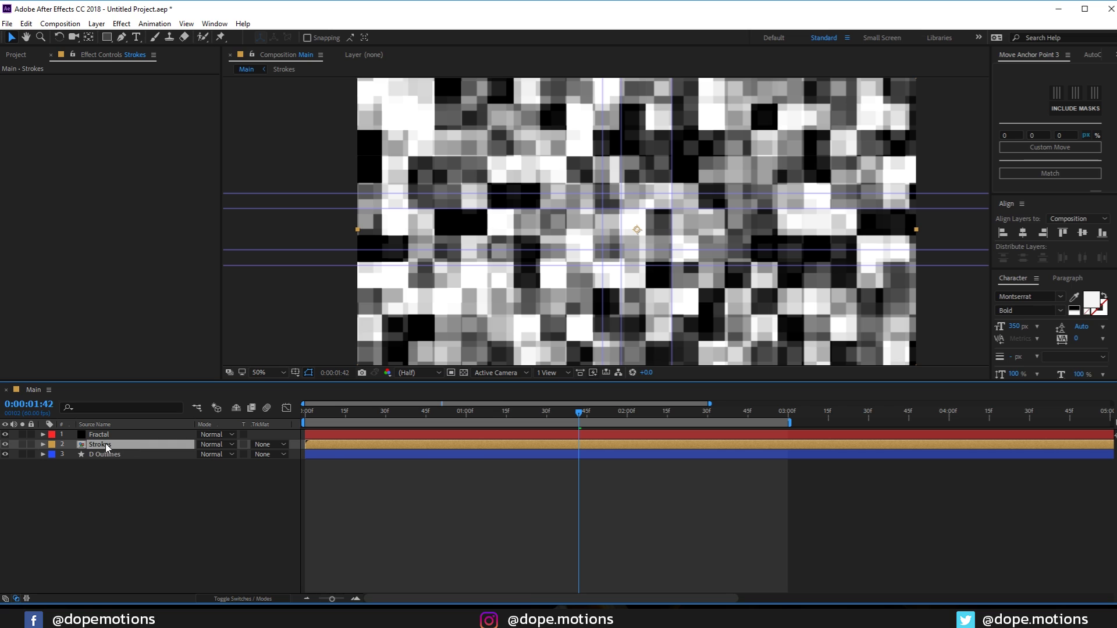
left_click(260, 446)
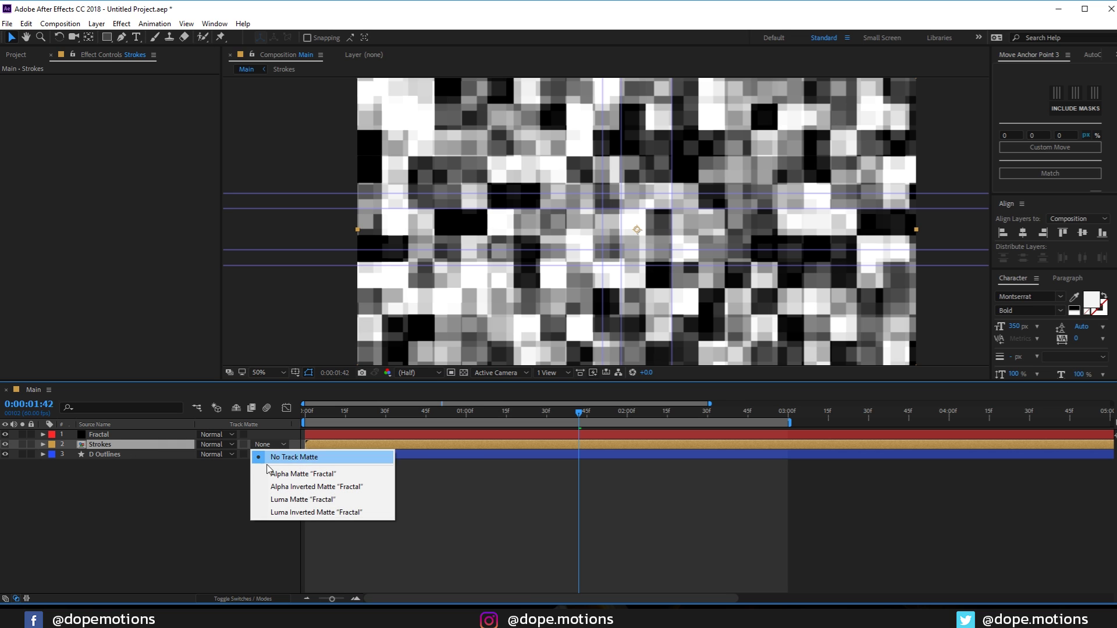
left_click(284, 500)
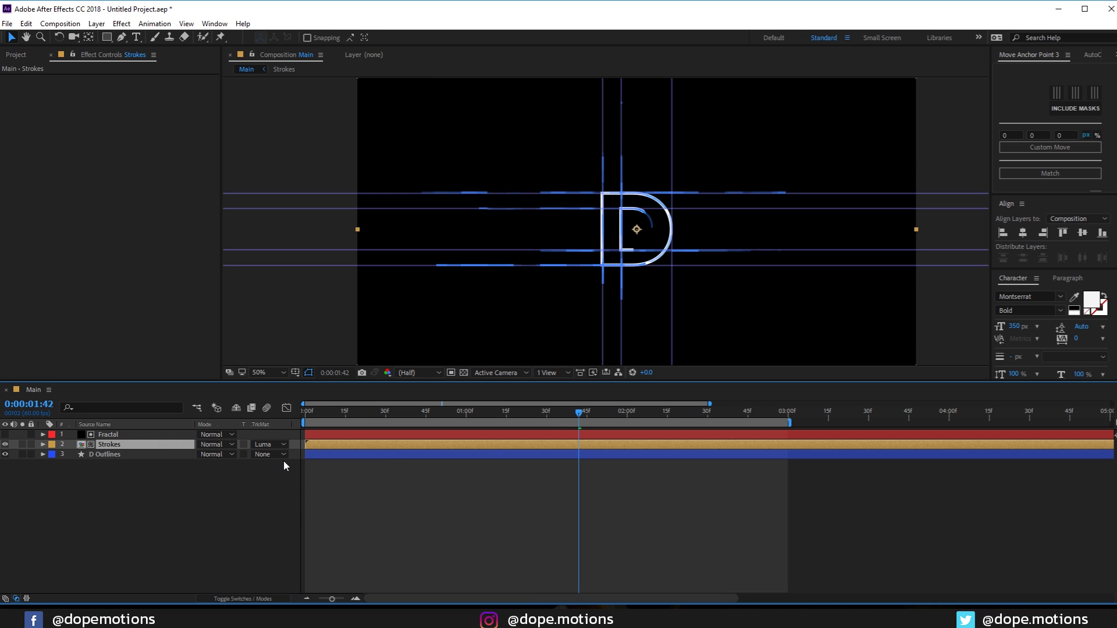
key("F4")
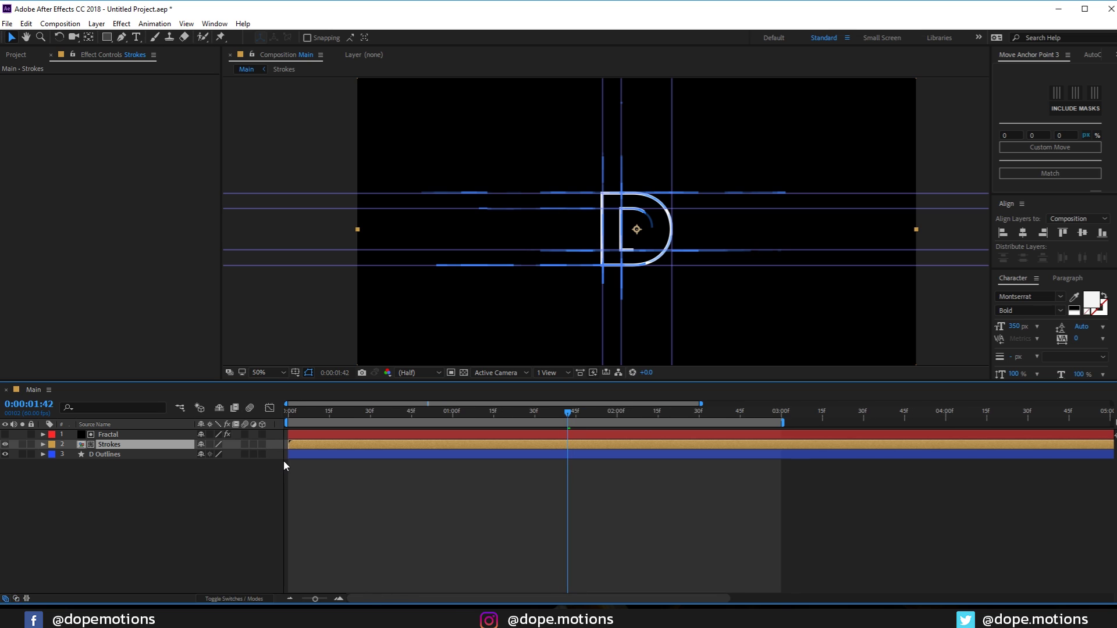
key("F4")
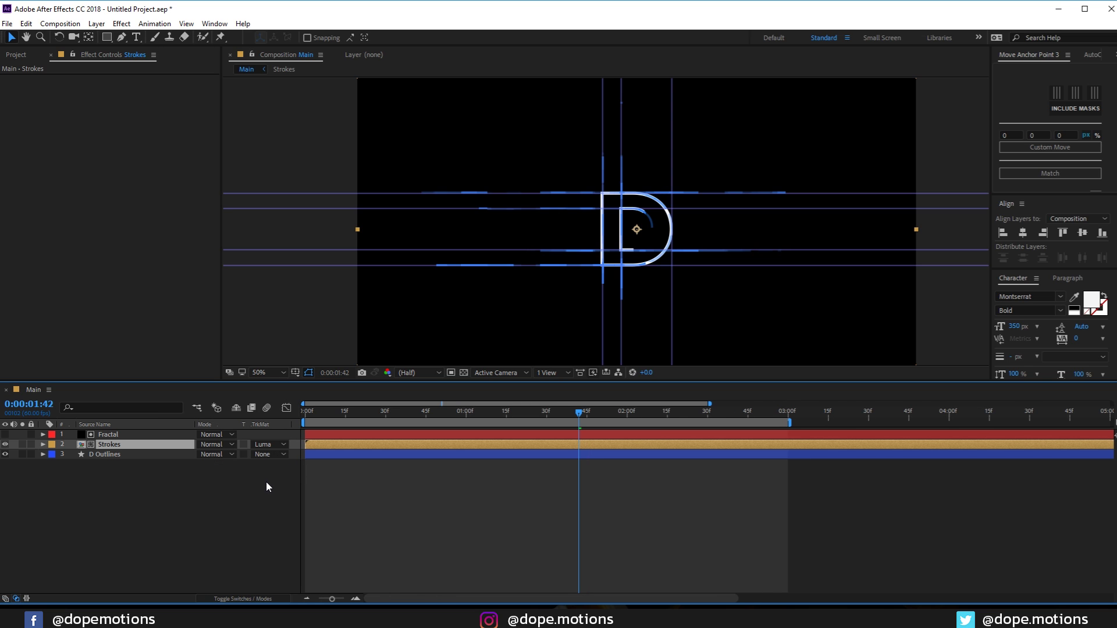
left_click(266, 481)
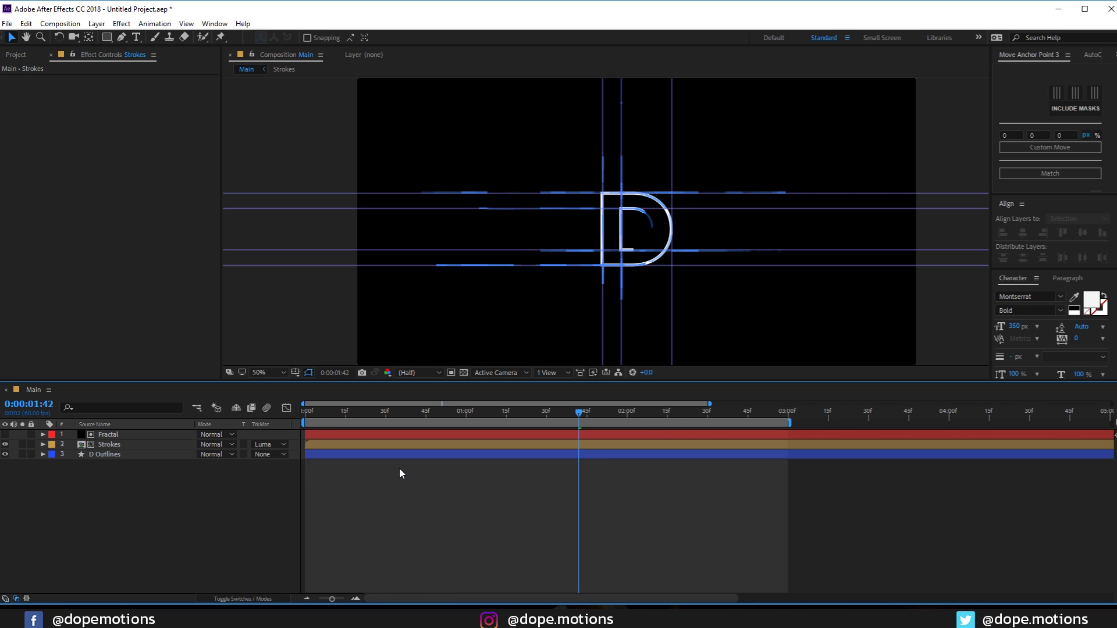
Hide the viewer grid and guides, then scrub forward to preview the block reveal.
key("ctrl+apostrophe")
key("ctrl+apostrophe")
key("ctrl+semicolon")
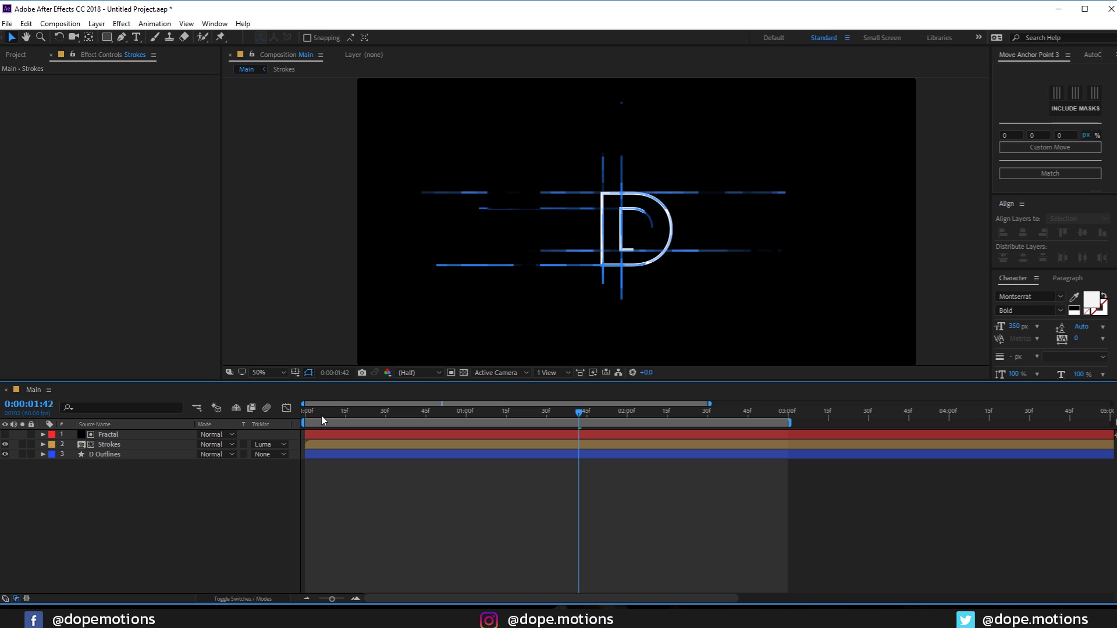
mouse_move(324, 420)
left_mouse_down()
mouse_move(688, 433)
mouse_move(536, 429)
left_mouse_up()
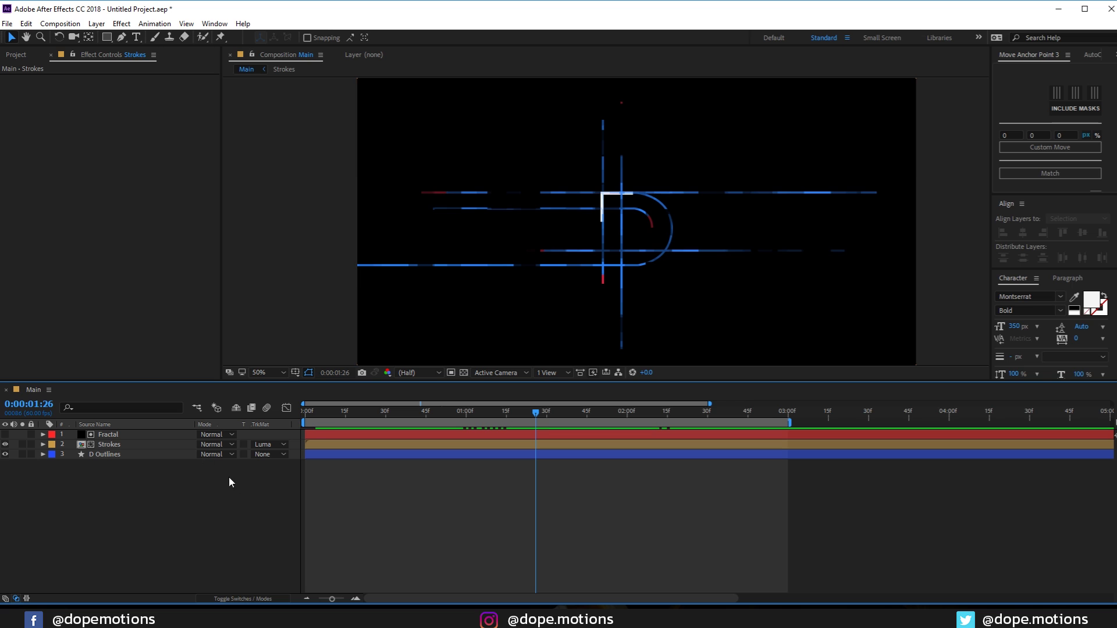
Duplicate D Outlines and paste the copy into the Strokes precomp.
left_click(102, 456)
key("ctrl+d")
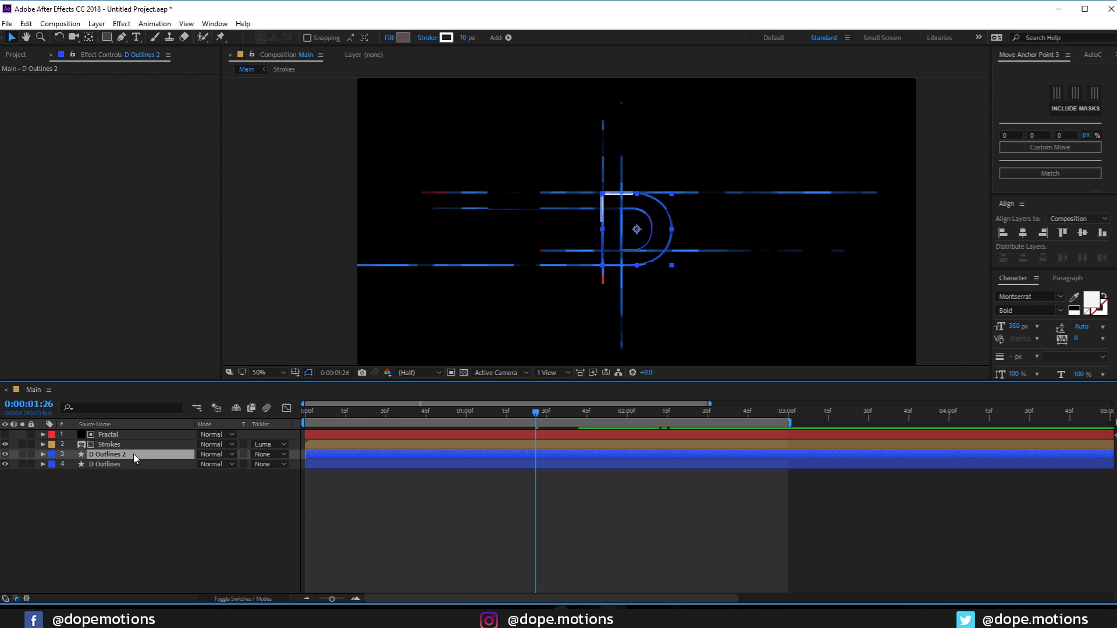
left_click(129, 448)
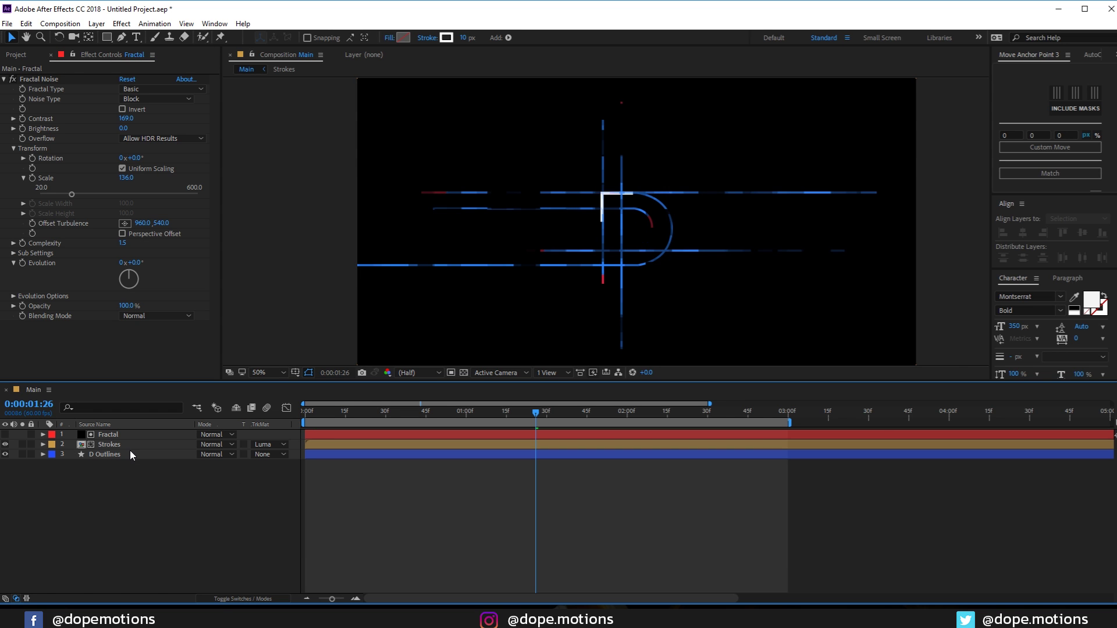
double_click(113, 447)
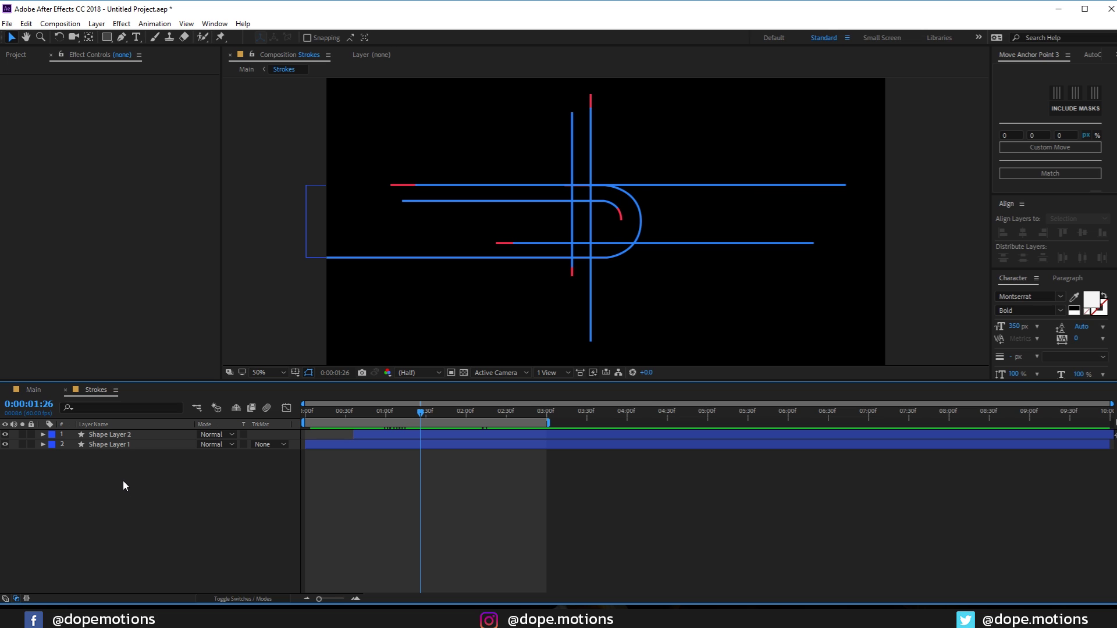
key("ctrl+v")
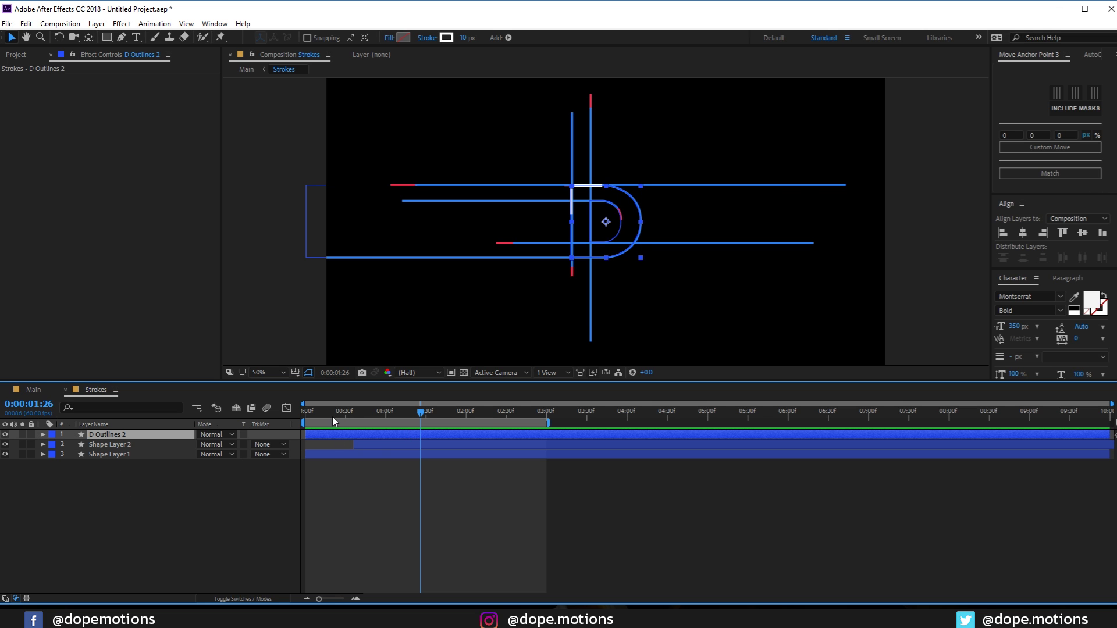
mouse_move(333, 418)
left_mouse_down()
mouse_move(484, 419)
mouse_move(452, 420)
left_mouse_up()
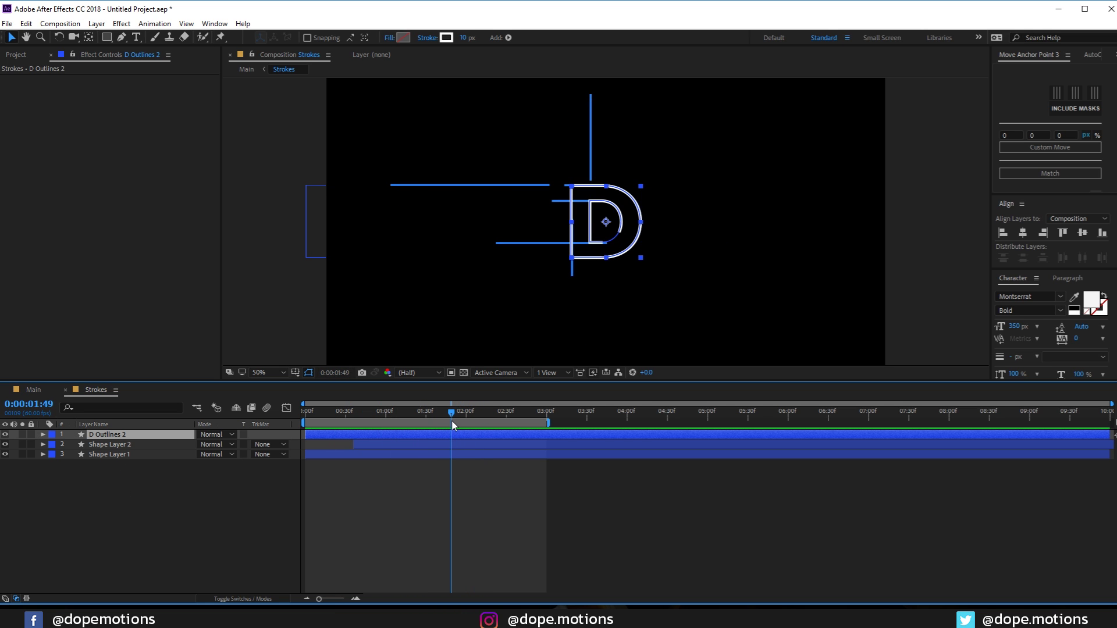
In Main, move D Outlines above Fractal and Strokes and start it slightly later.
left_click(46, 389)
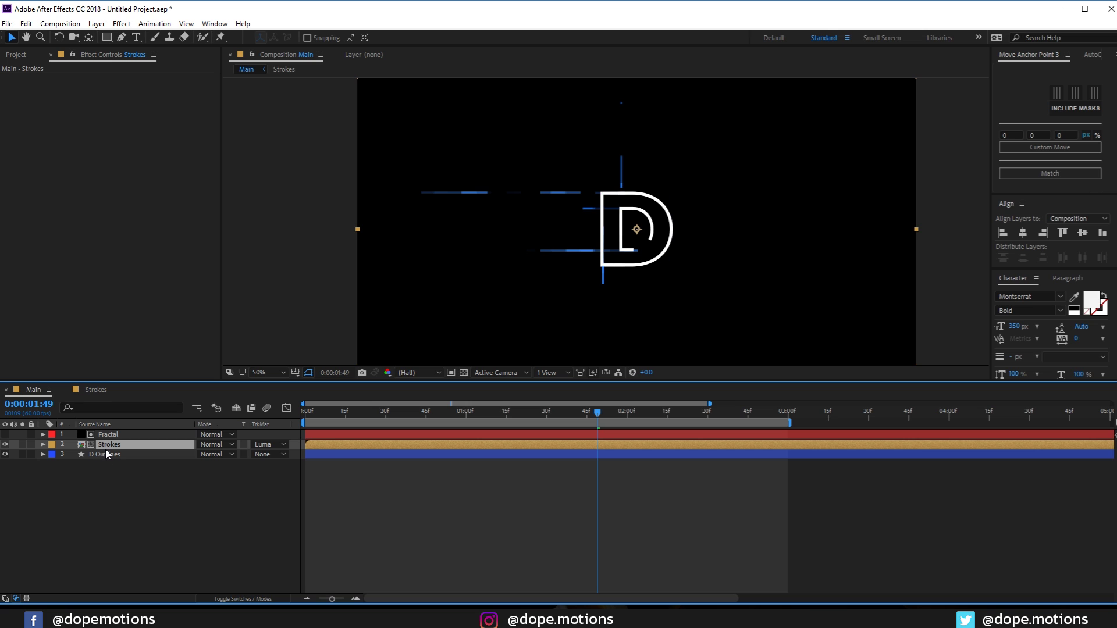
left_click(106, 435, "shift")
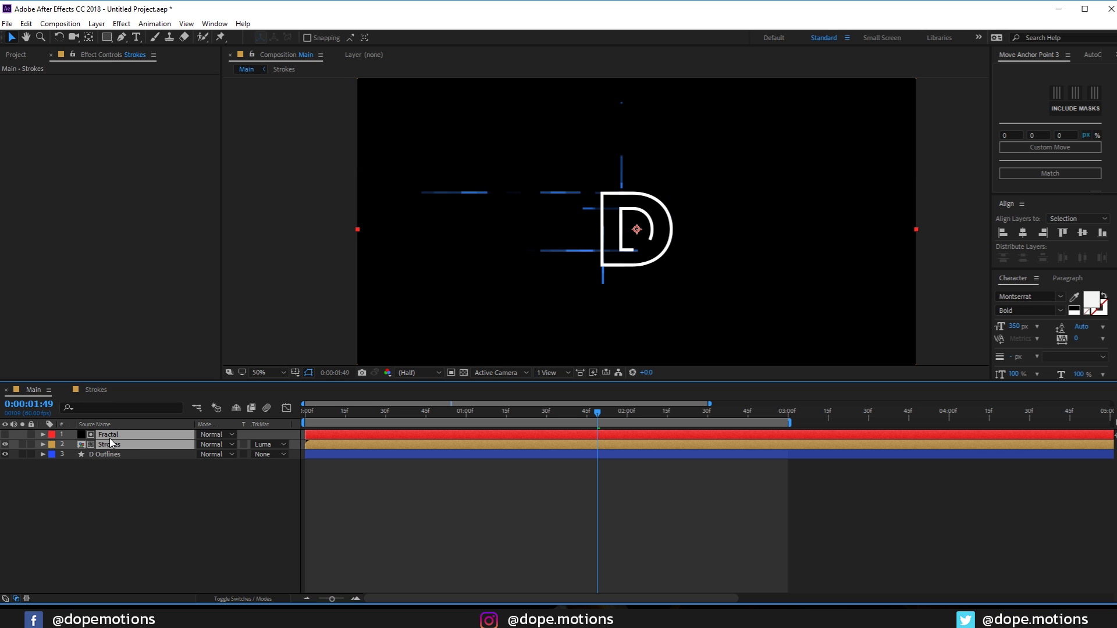
left_click_drag(110, 443, 110, 478)
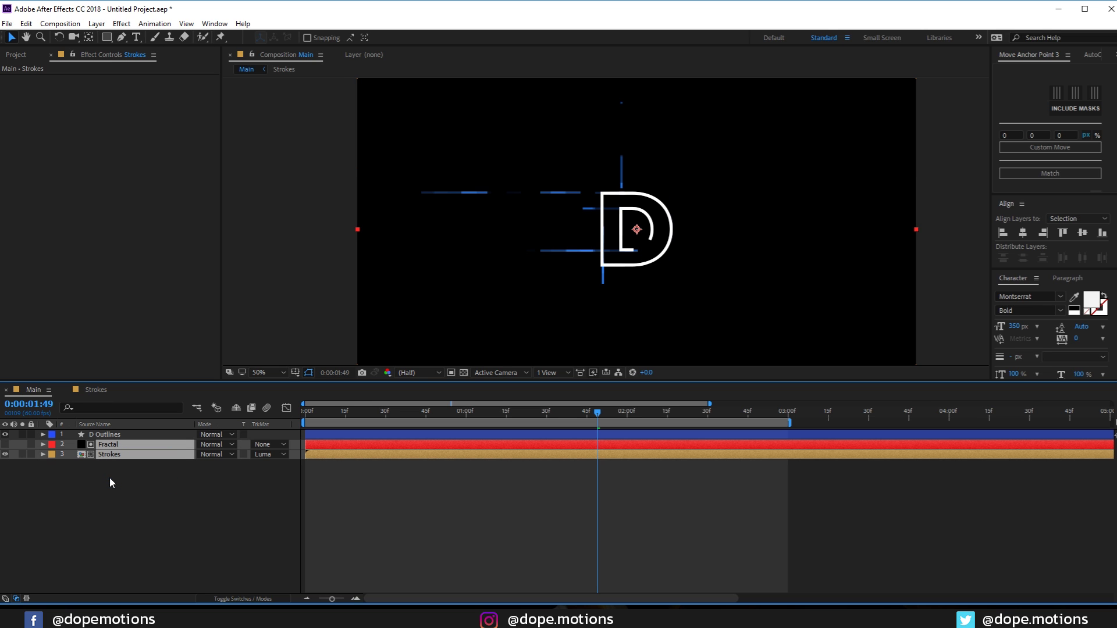
left_click(106, 435)
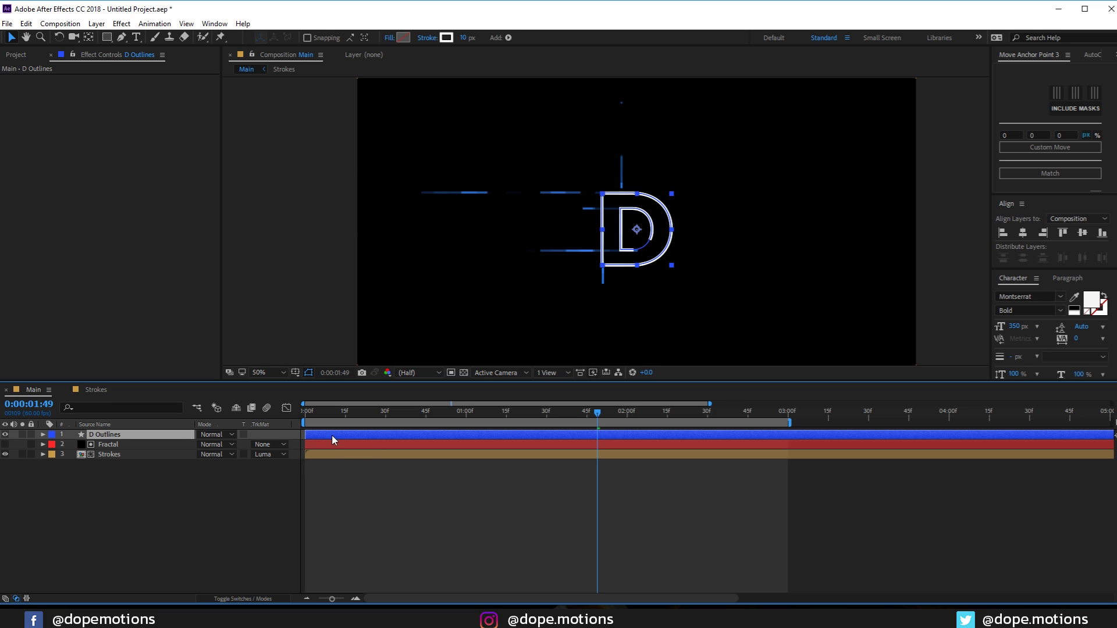
left_click_drag(332, 435, 351, 437)
double_click(106, 454)
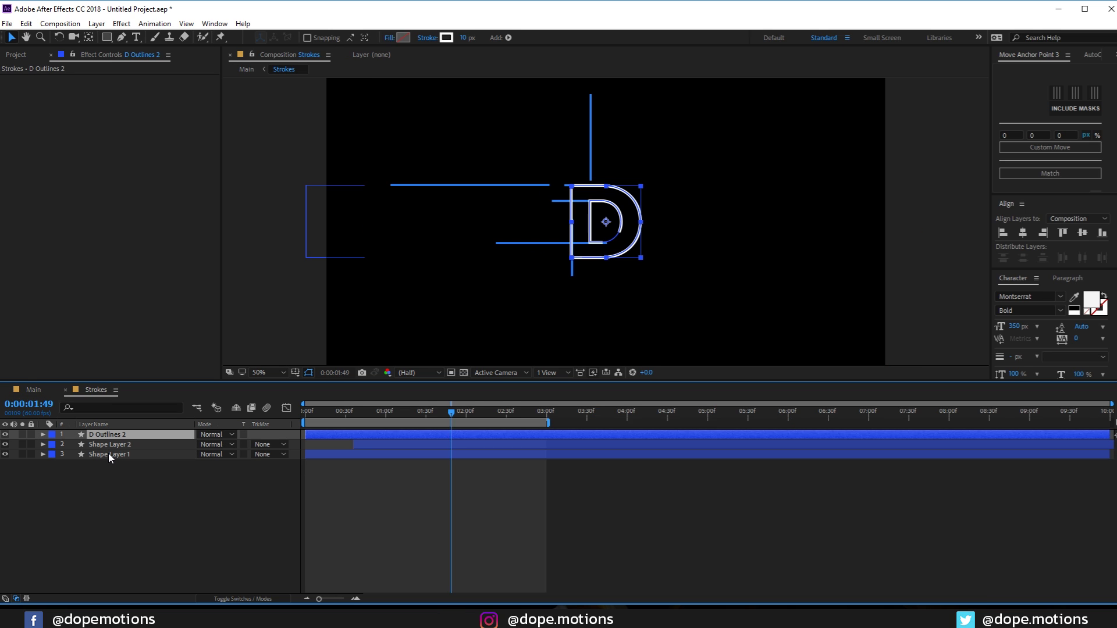
left_click(108, 454)
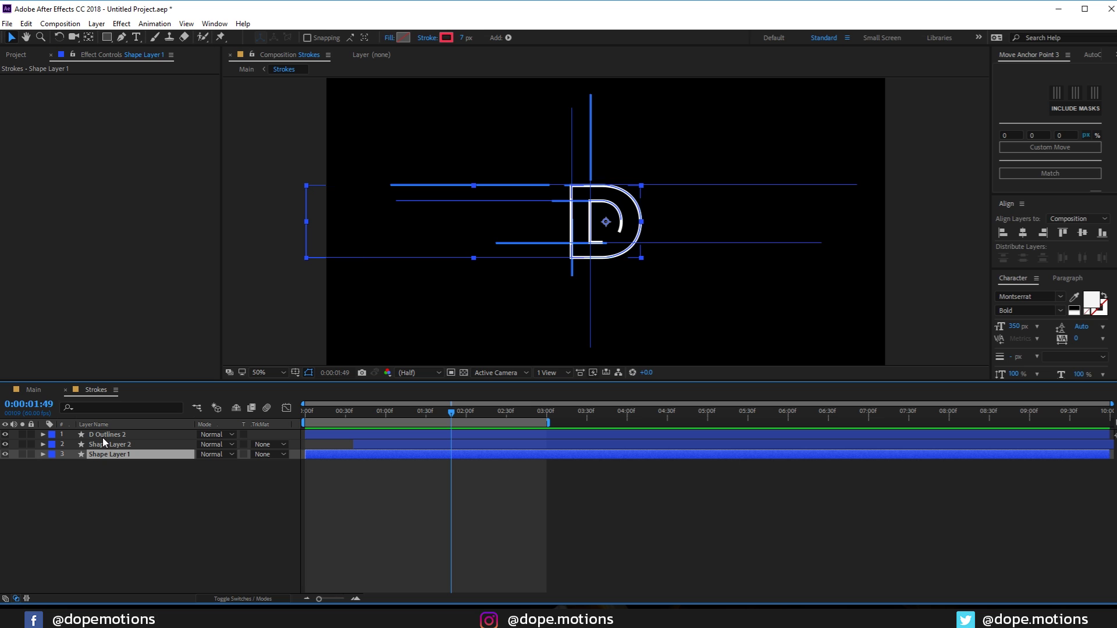
Give the D Outlines 2 copy in Strokes an orange stroke and preview it in Main.
left_click(102, 437)
left_click(447, 38)
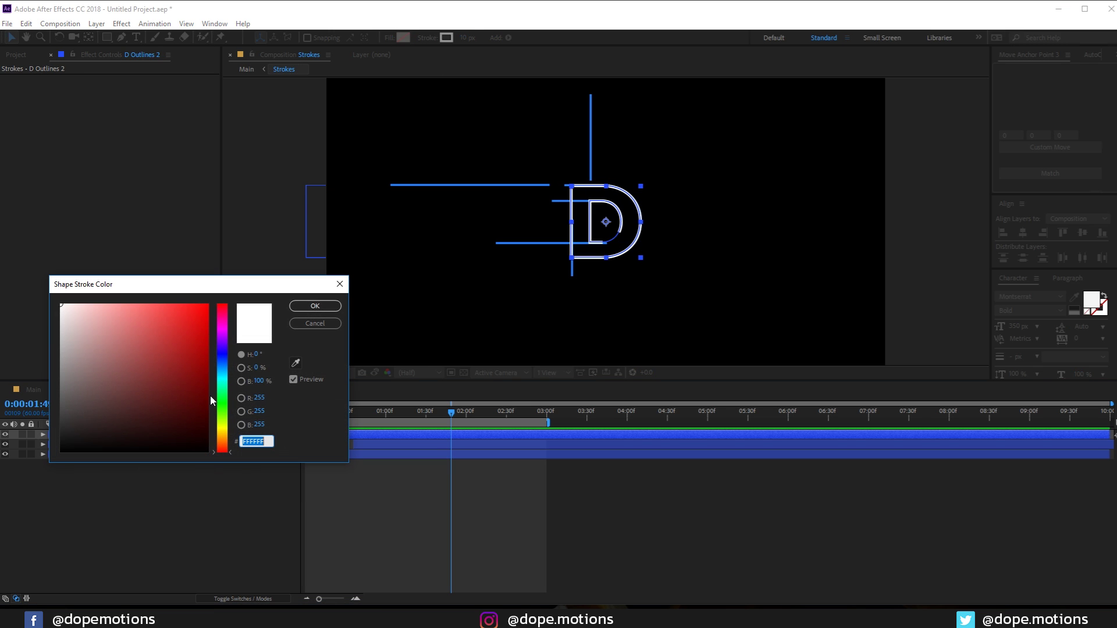
left_click_drag(221, 430, 222, 441)
left_click(181, 297)
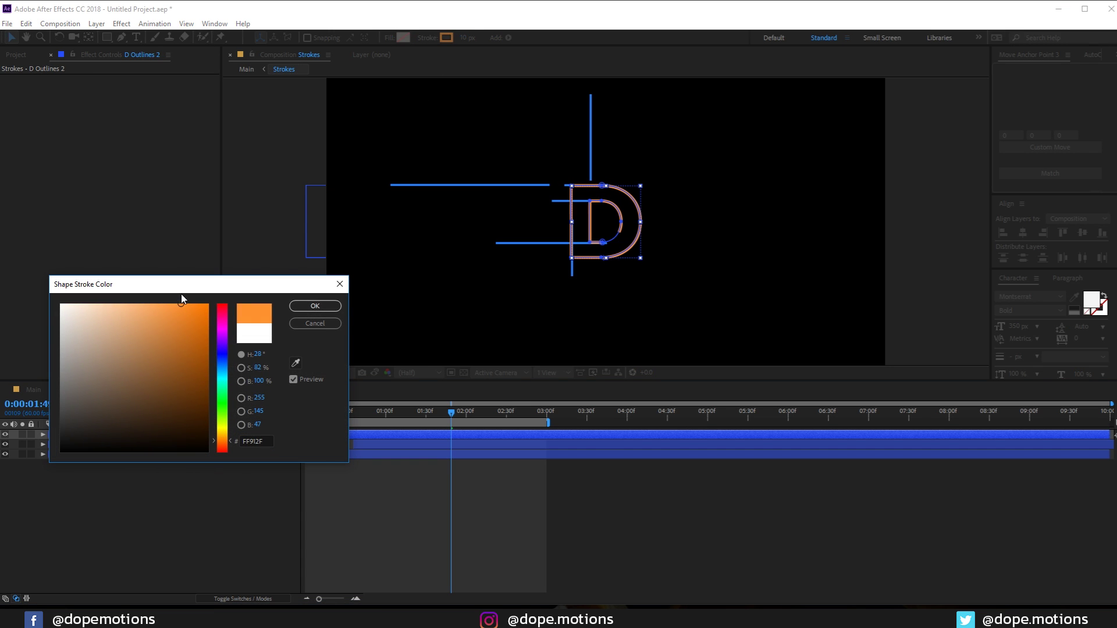
left_click(191, 312)
left_click(314, 306)
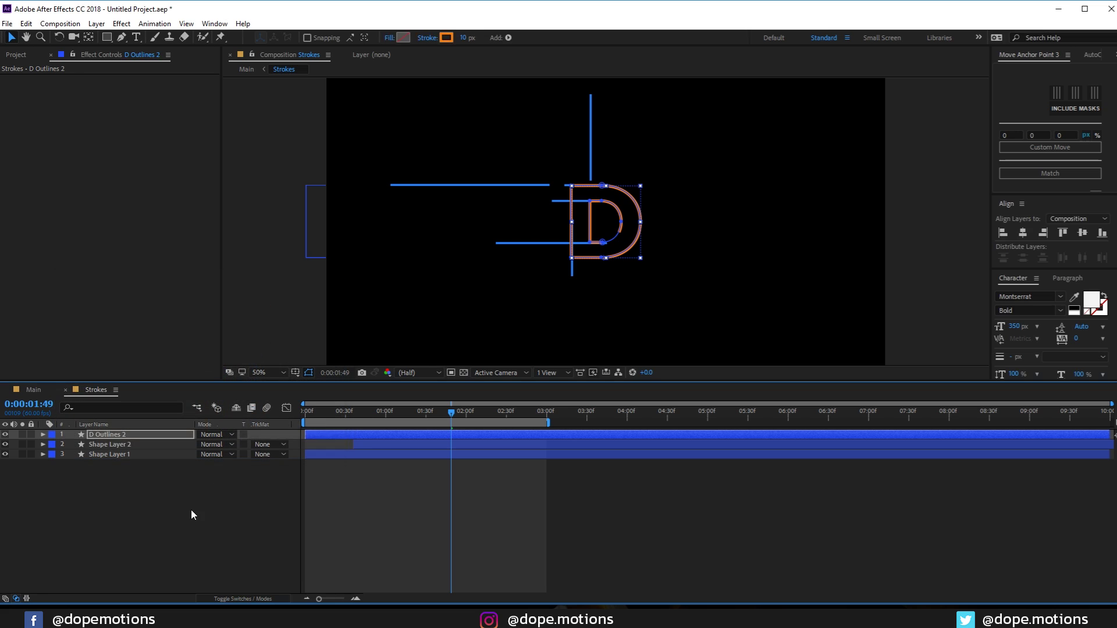
left_click(191, 508)
left_click(33, 390)
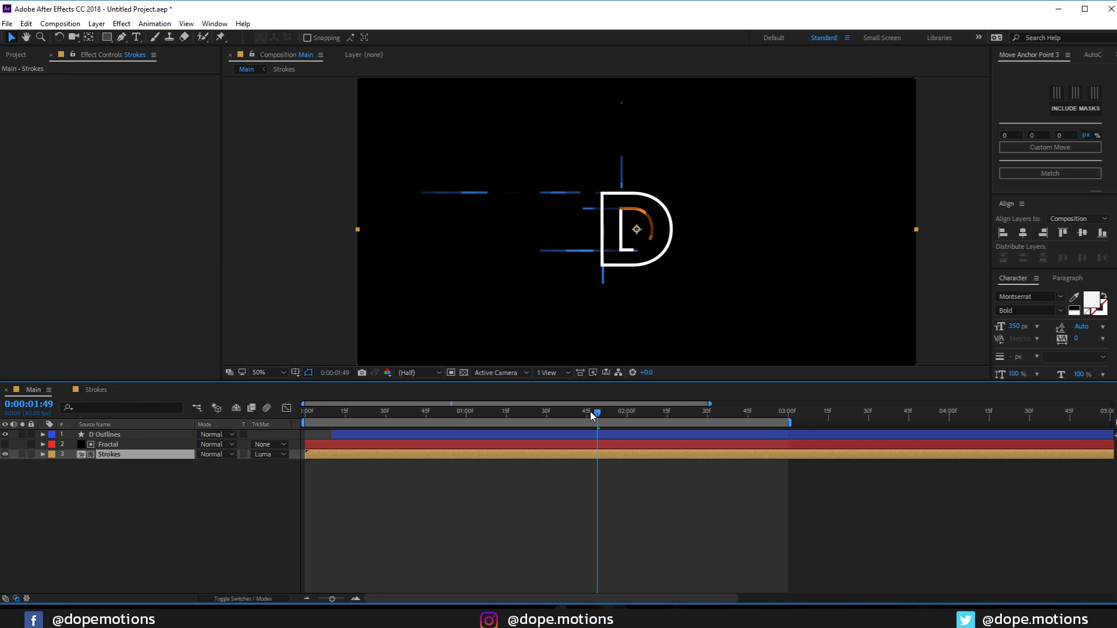
mouse_move(592, 415)
left_mouse_down()
mouse_move(447, 420)
mouse_move(657, 417)
mouse_move(490, 411)
mouse_move(641, 412)
mouse_move(498, 415)
mouse_move(589, 413)
mouse_move(579, 414)
left_mouse_up()
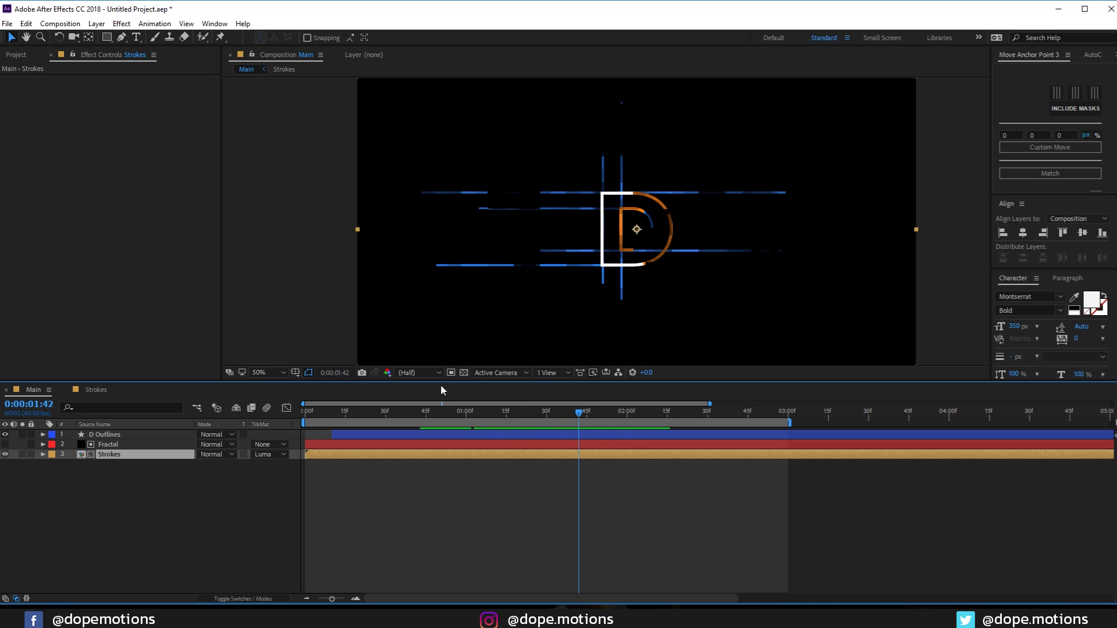
Change the D Outlines 2 stroke to teal-green 09FFAB and preview the green arc in Main.
left_click(97, 396)
left_click(110, 434)
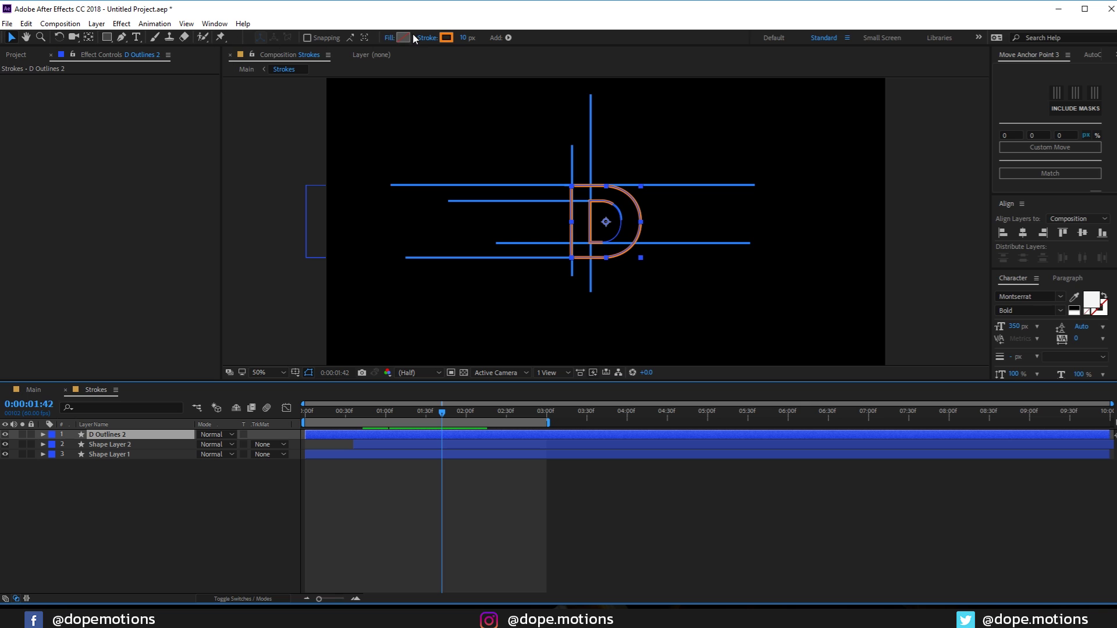
left_click(446, 37)
left_click(223, 381)
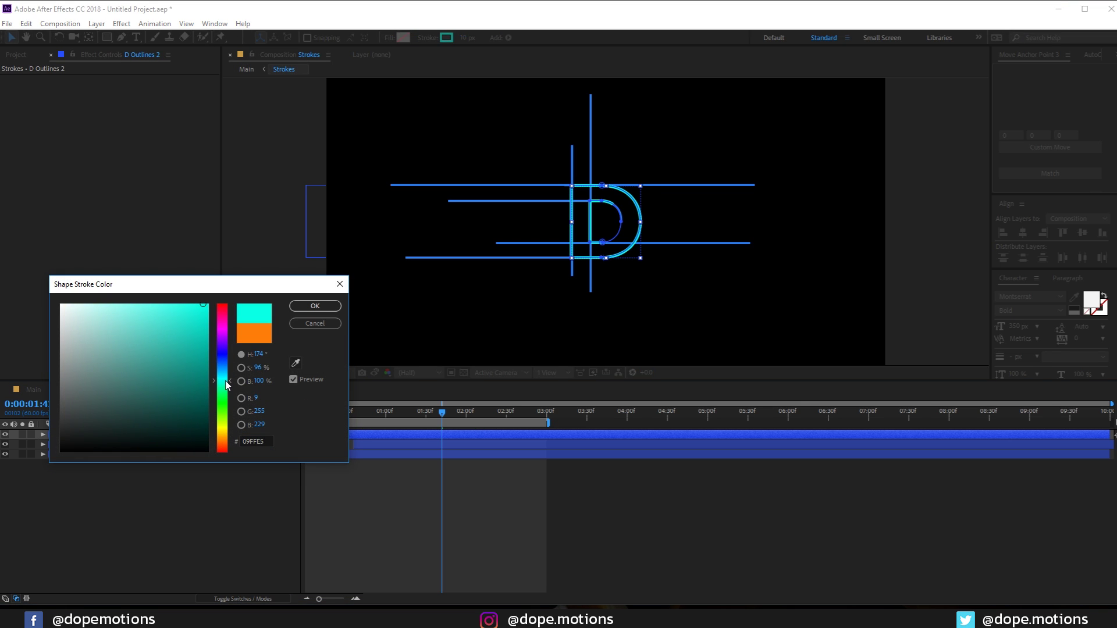
left_click_drag(226, 381, 223, 388)
left_click(315, 306)
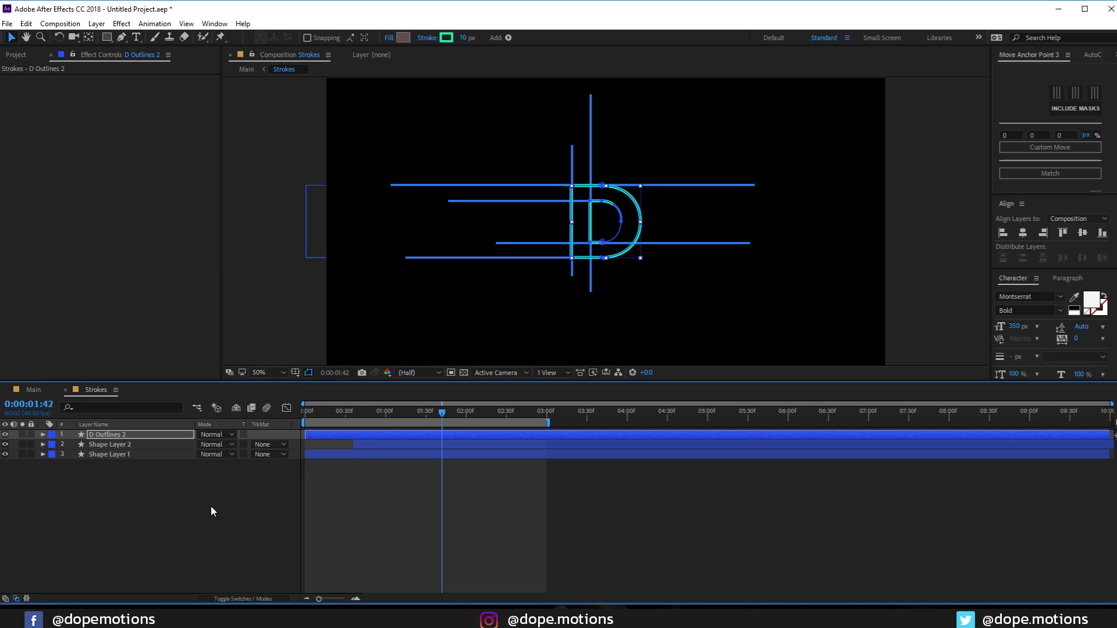
left_click(54, 388)
left_click_drag(326, 413, 617, 427)
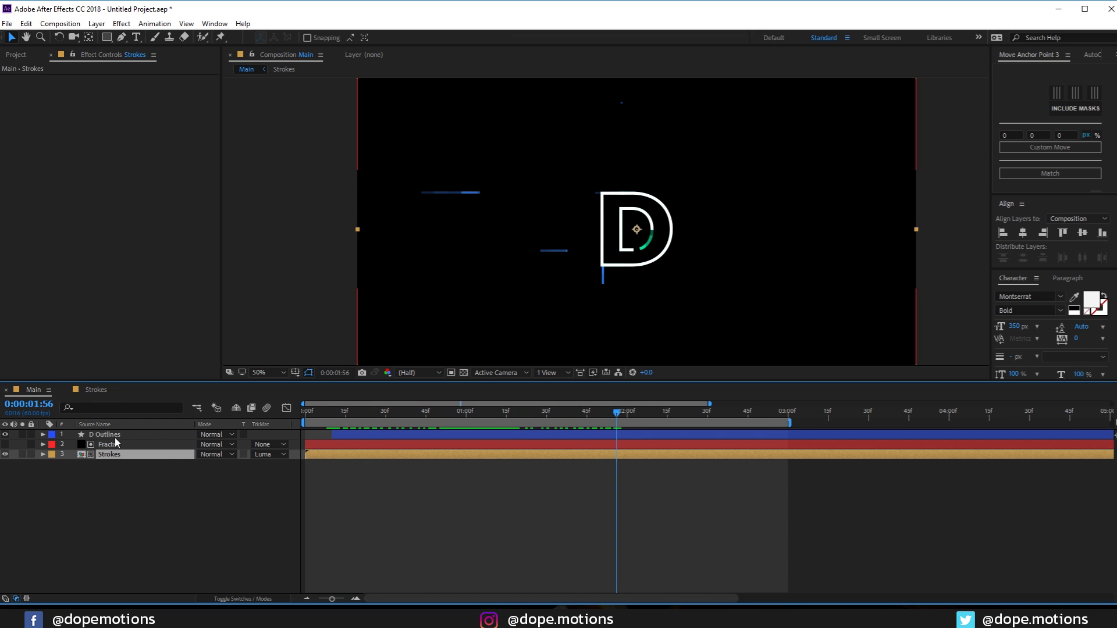
Add the expression time*250 to the Fractal layer's Fractal Noise Evolution.
left_click(108, 445)
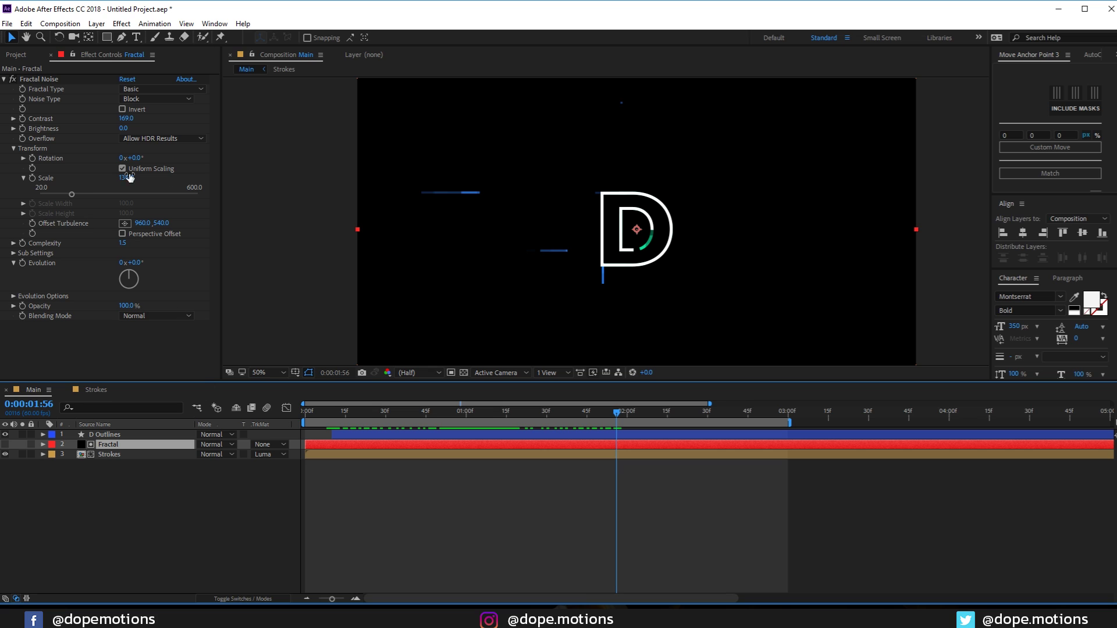
left_click(22, 263, "alt")
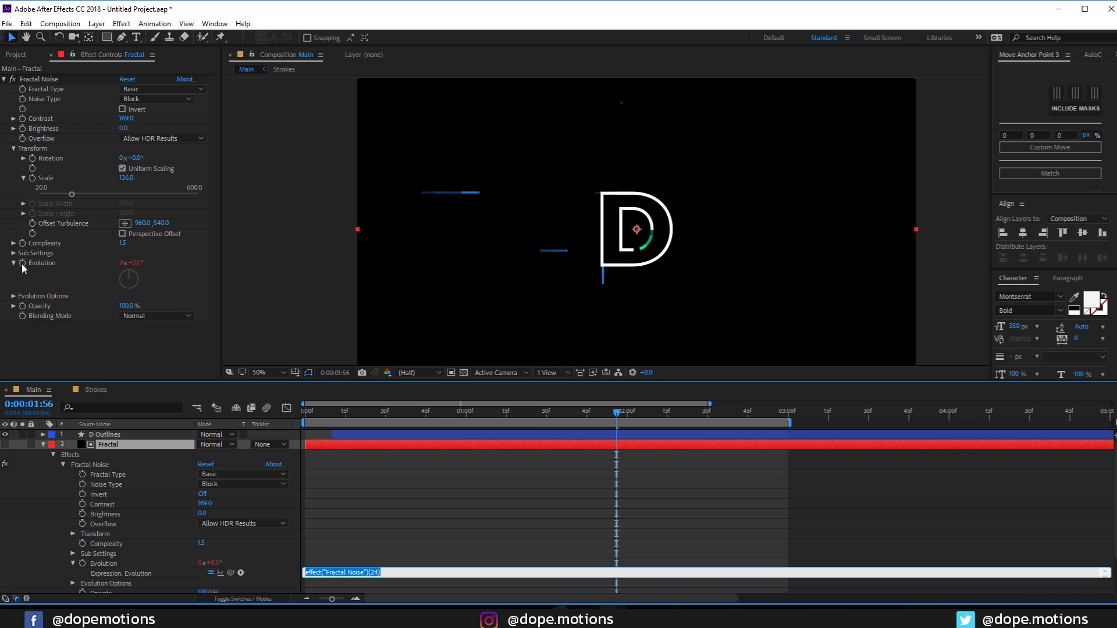
type("time")
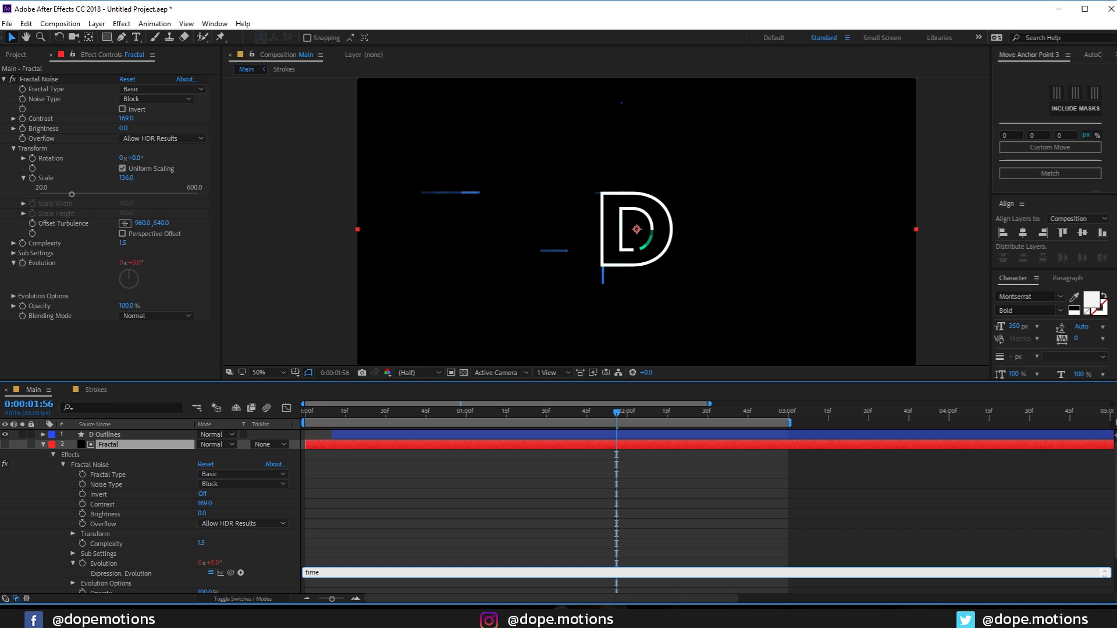
type("*250")
Commit the time*250 expression and scrub Main to preview the evolving noise reveal.
left_click(381, 508)
mouse_move(327, 411)
left_mouse_down()
mouse_move(441, 435)
mouse_move(617, 421)
mouse_move(257, 412)
left_mouse_up()
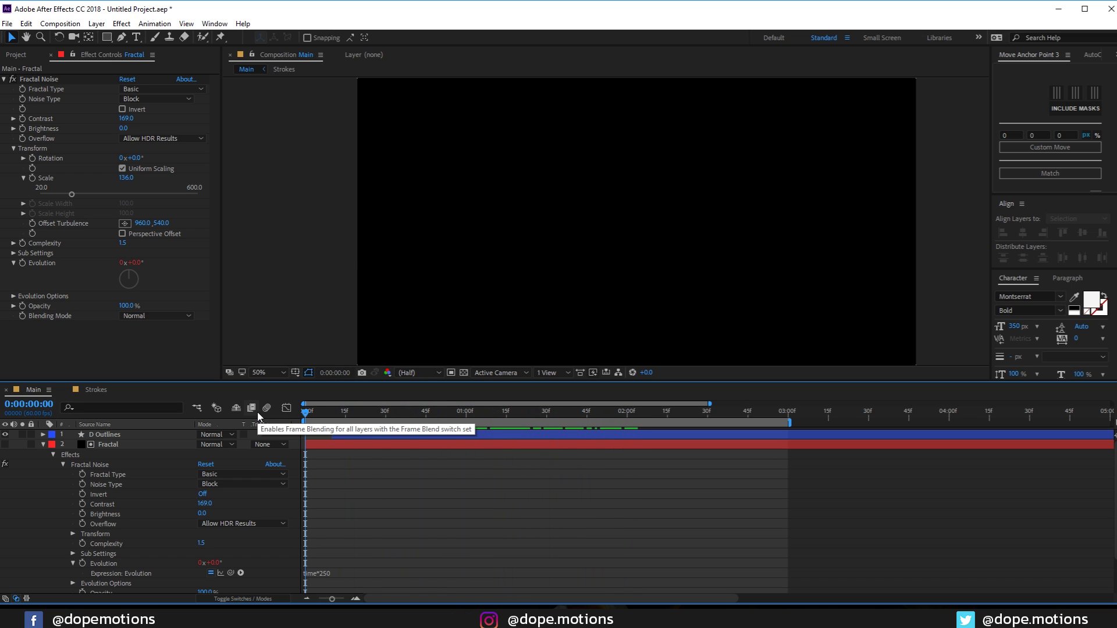